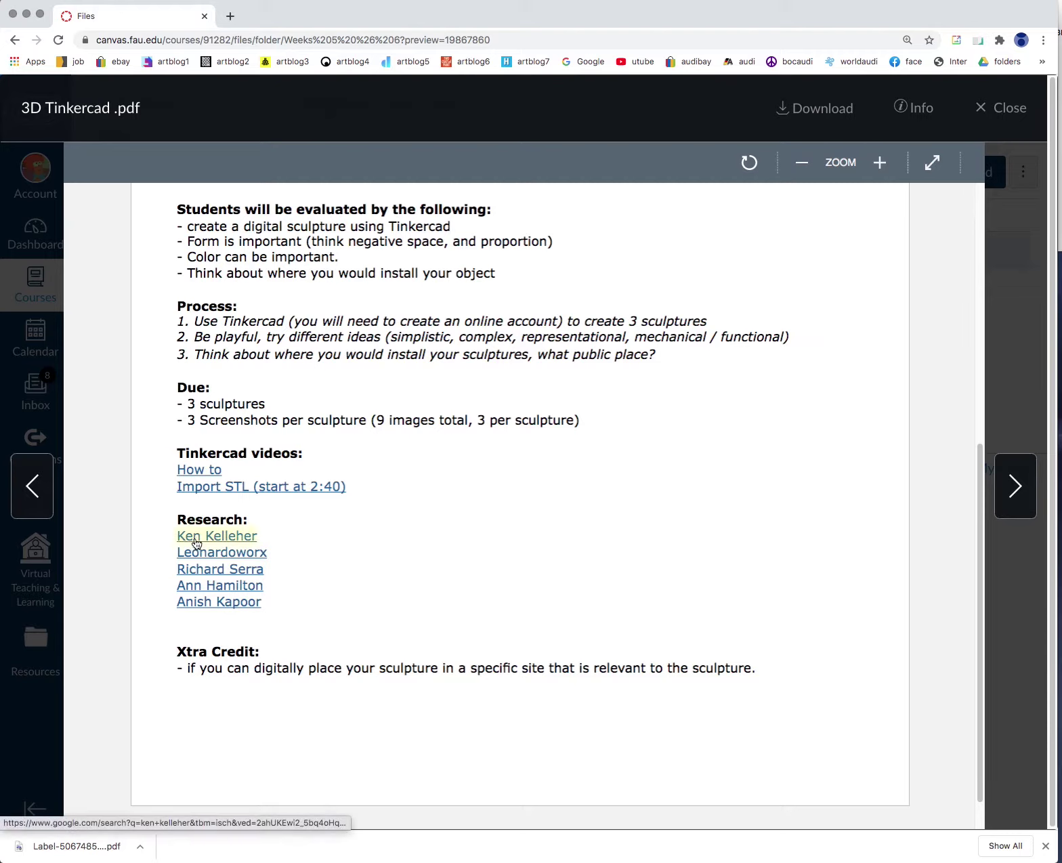
Open the assignment's Ken Kelleher research link and examine enlarged images of his digital sculptures in public spaces
{"action": "left_click", "coordinate": [230, 540]}
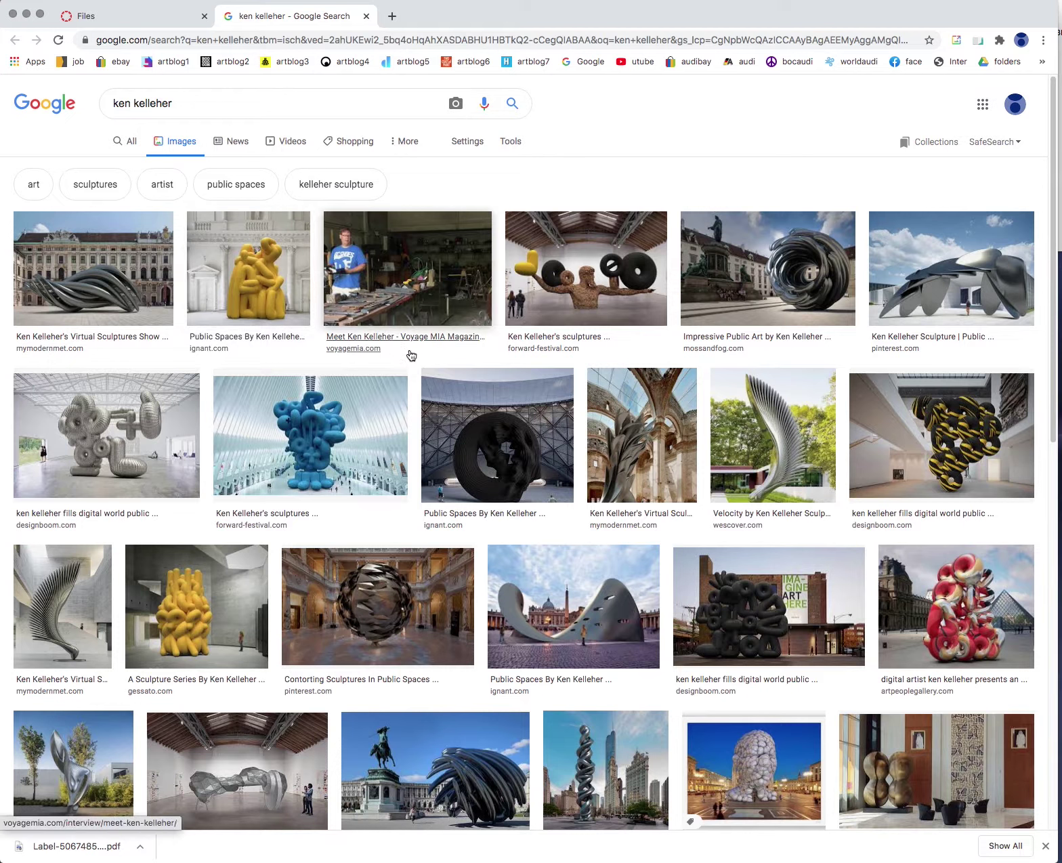
{"action": "left_click", "coordinate": [230, 320]}
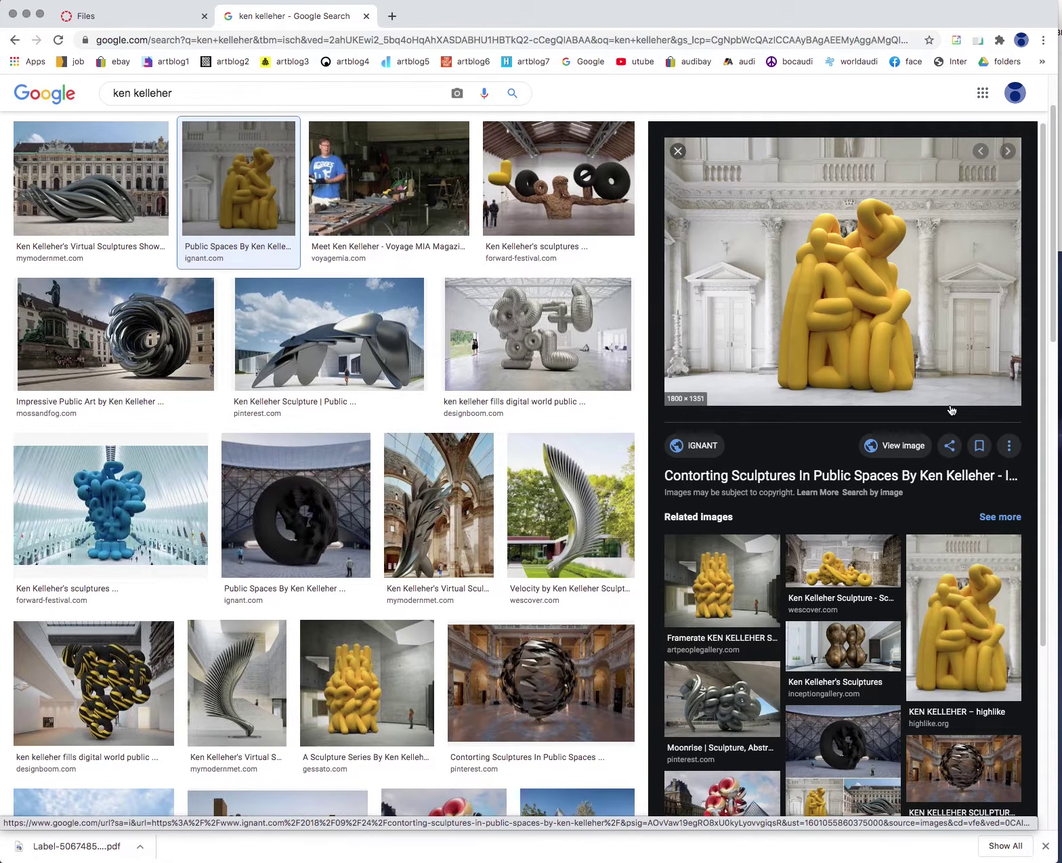
{"action": "left_click", "coordinate": [533, 336]}
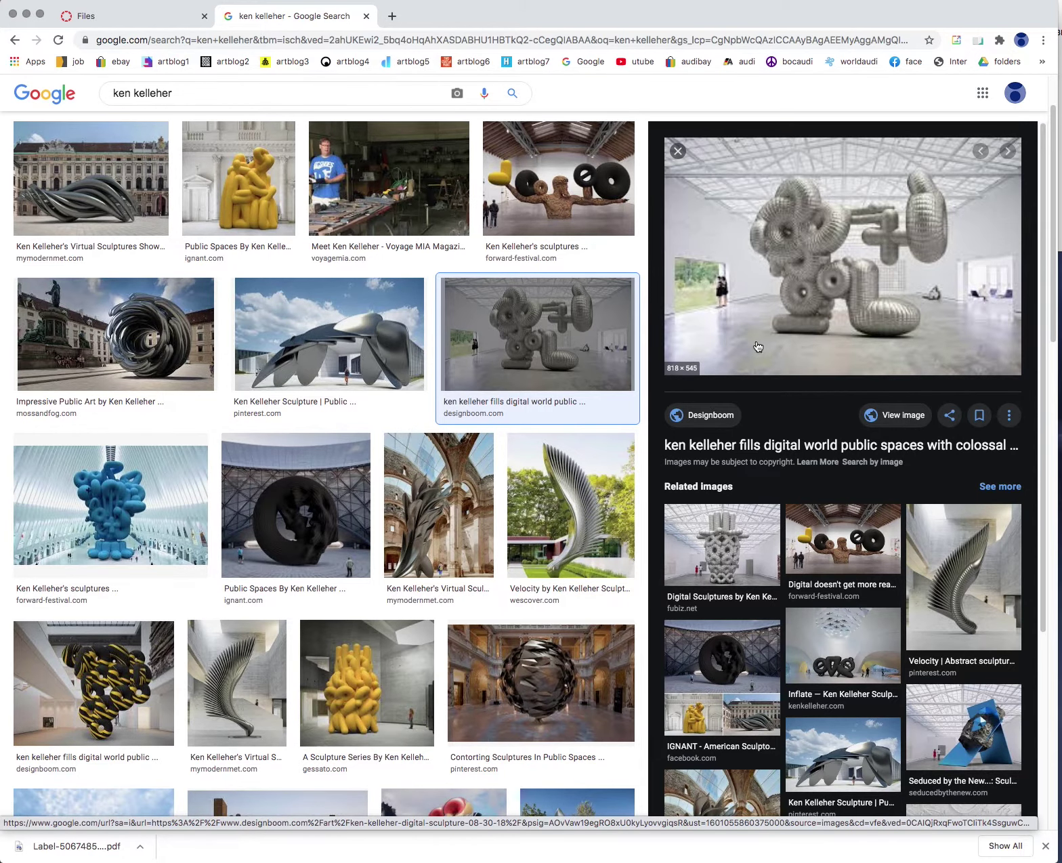
{"action": "left_click", "coordinate": [119, 488]}
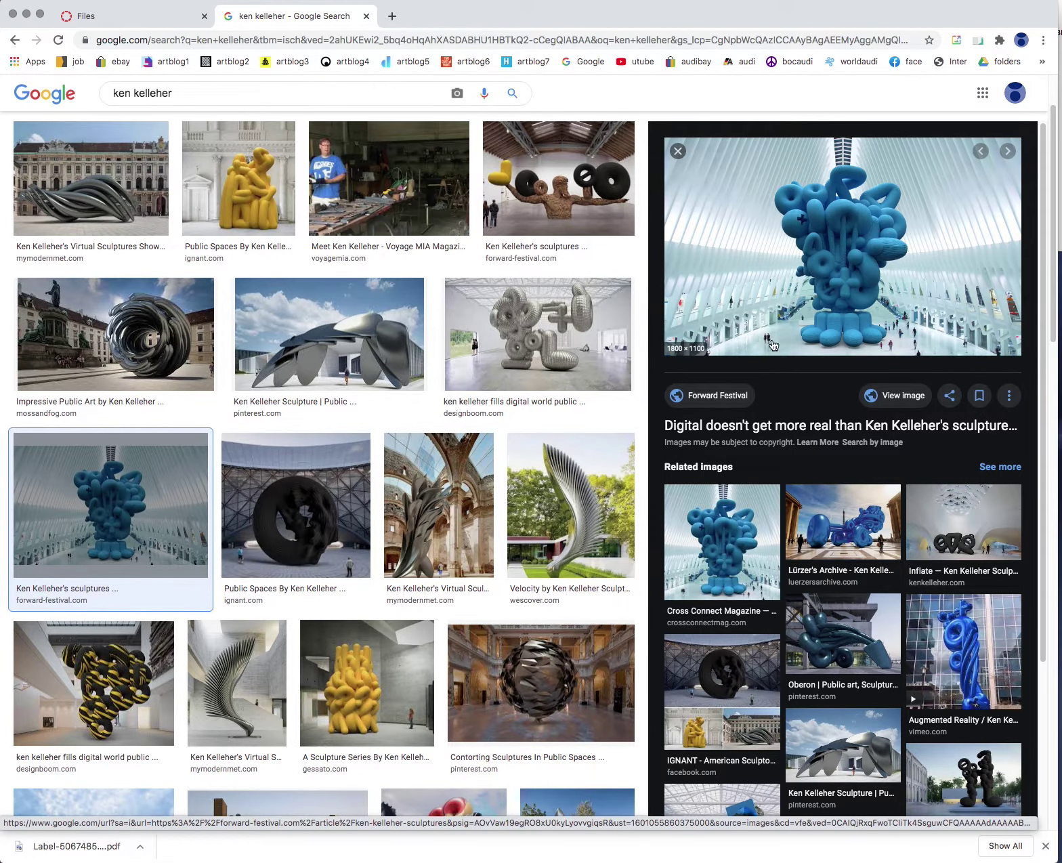
{"action": "scroll", "coordinate": [350, 359], "scroll_direction": "down", "scroll_amount": 5}
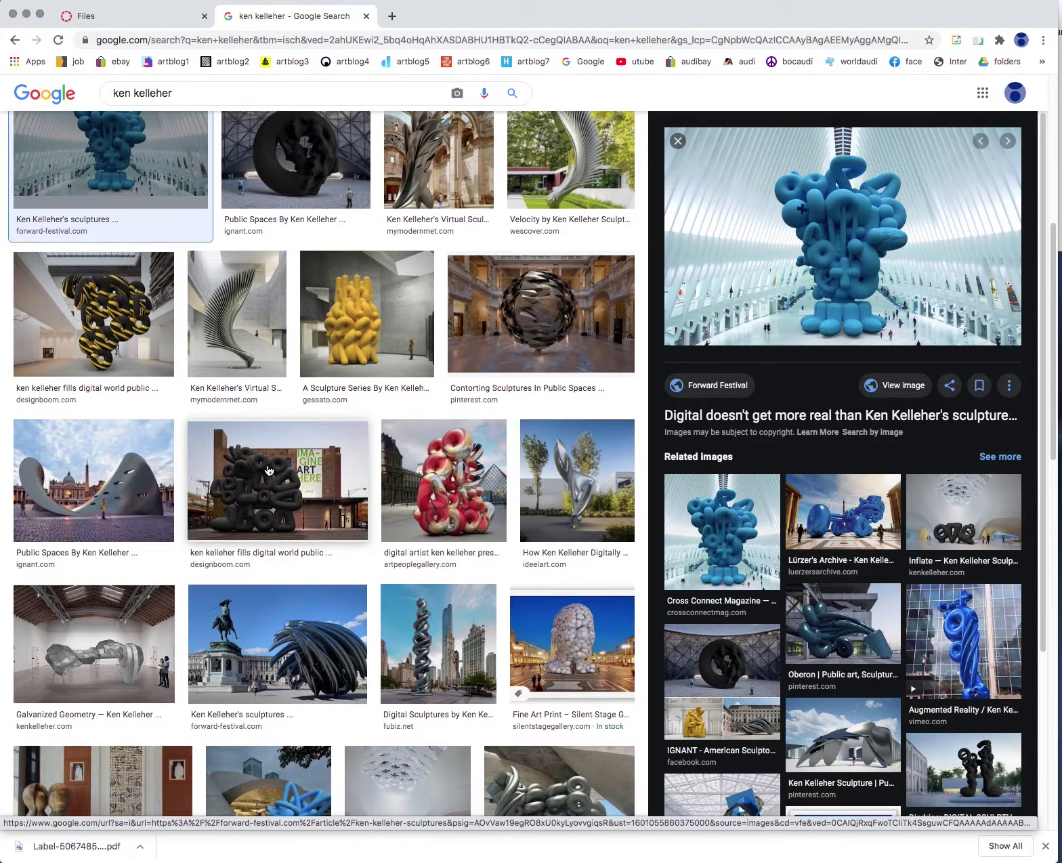
{"action": "left_click", "coordinate": [569, 641]}
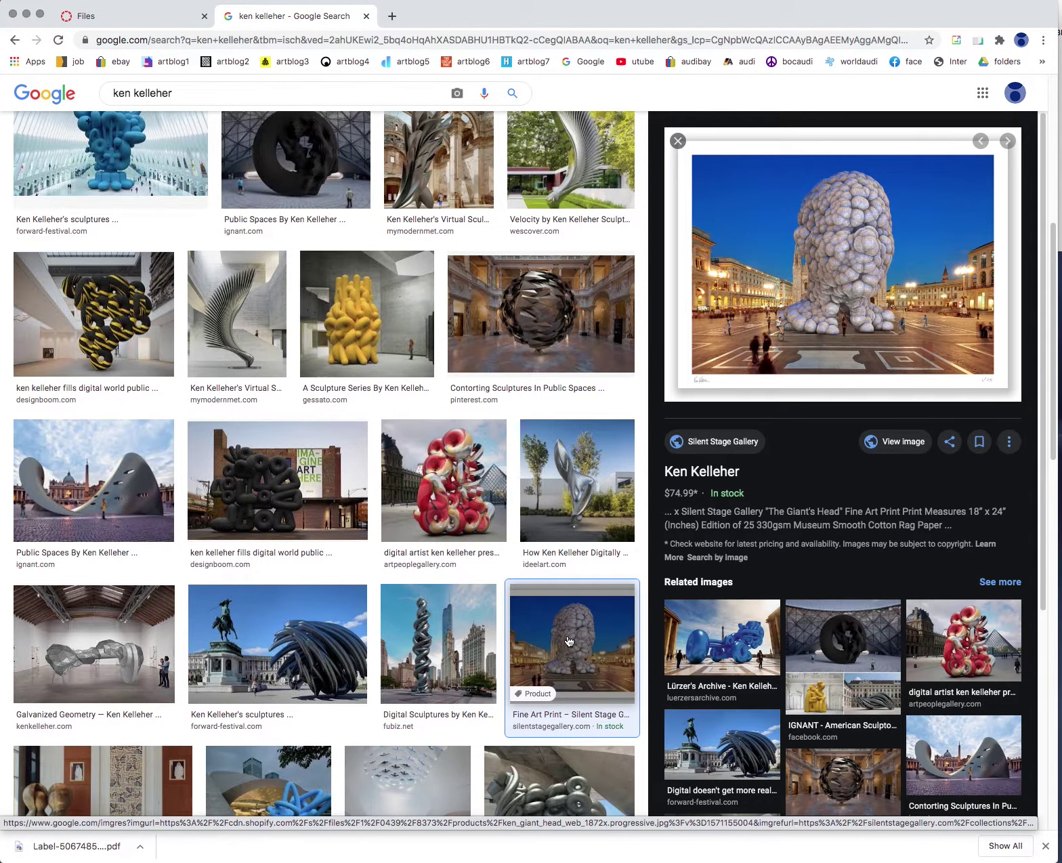
{"action": "left_click", "coordinate": [447, 517]}
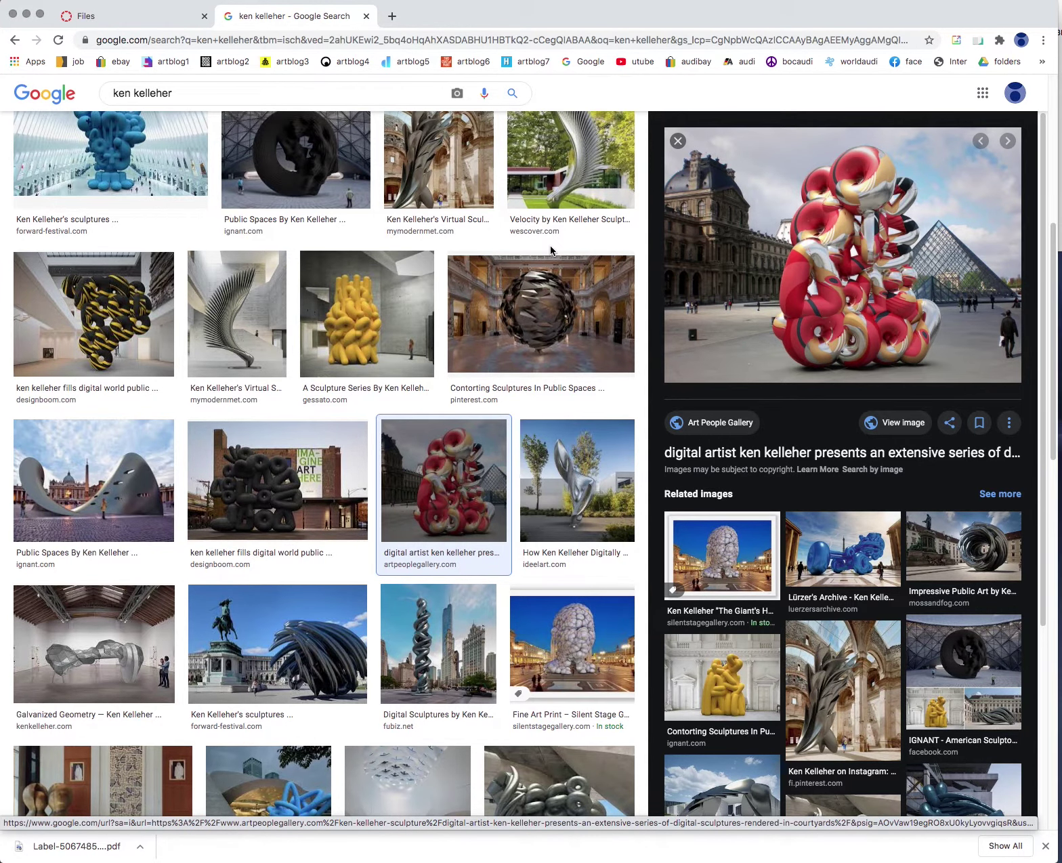
{"action": "left_click", "coordinate": [135, 310]}
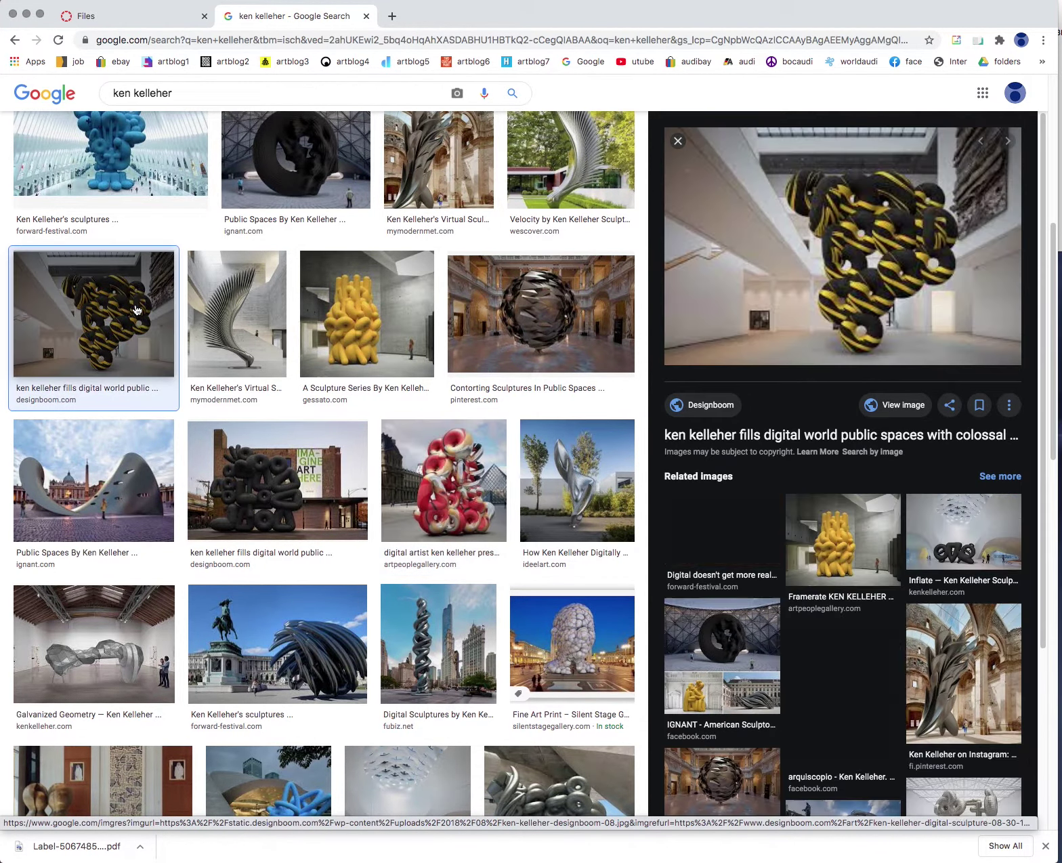
{"action": "scroll", "coordinate": [203, 298], "scroll_direction": "up", "scroll_amount": 7}
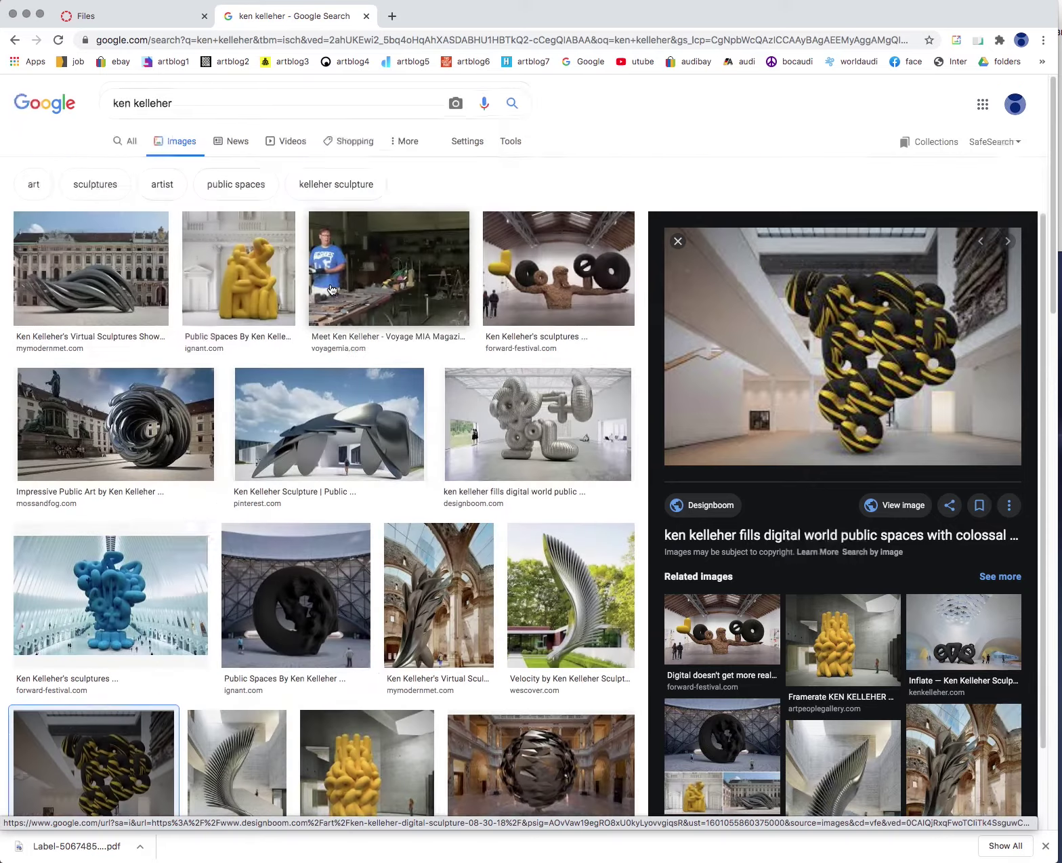
{"action": "left_click", "coordinate": [168, 300]}
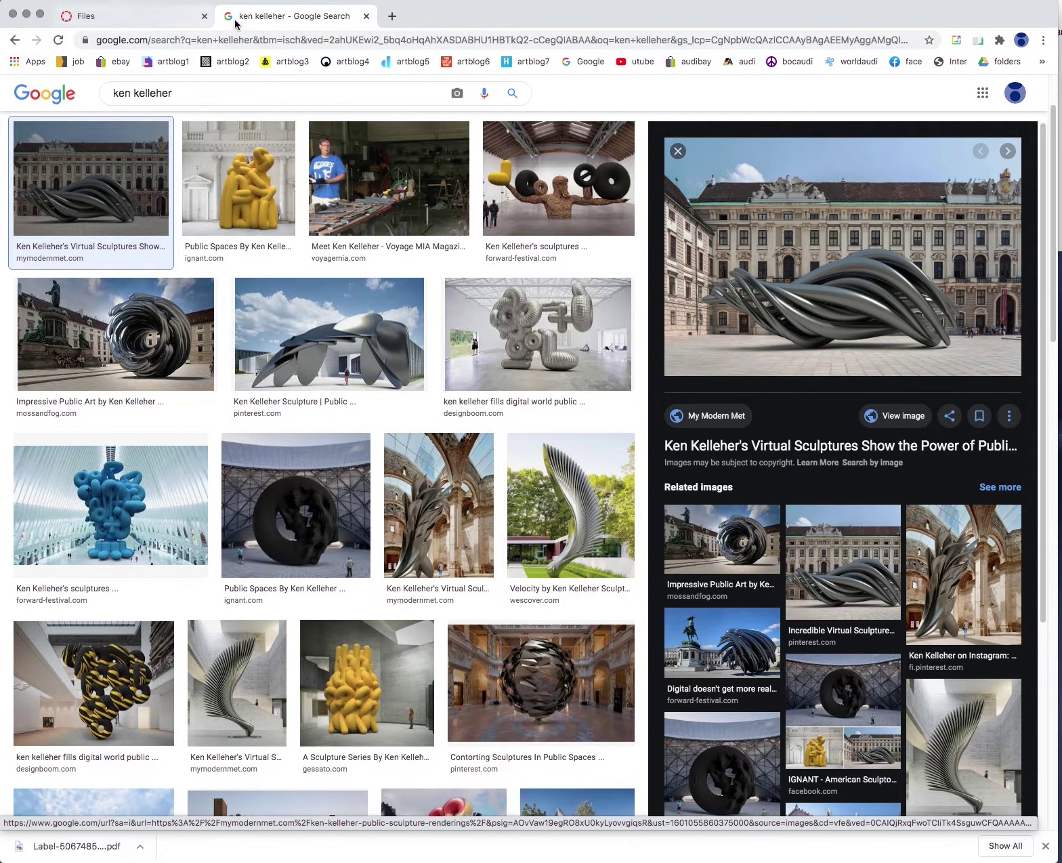
Return to the assignment PDF to open the Leonardoworx and Anish Kapoor research links, examining enlarged Leonardoworx artworks
{"action": "left_click", "coordinate": [119, 19]}
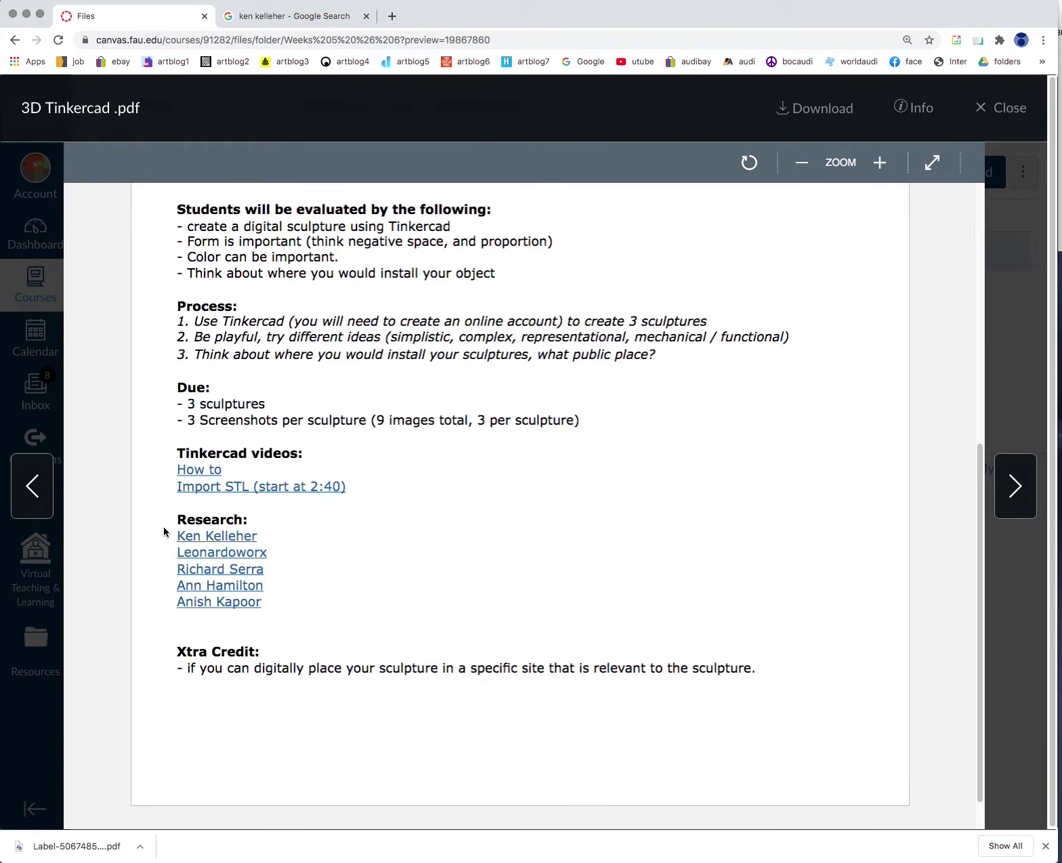
{"action": "left_click", "coordinate": [205, 553]}
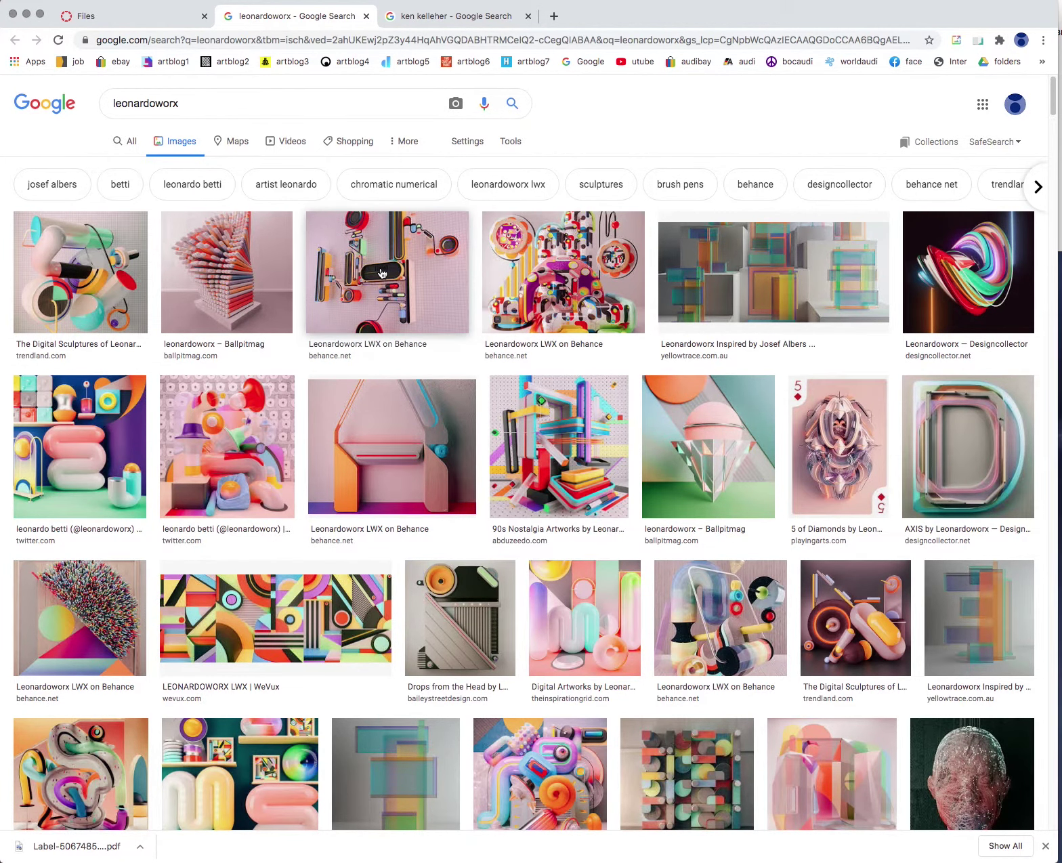
{"action": "left_click", "coordinate": [877, 597]}
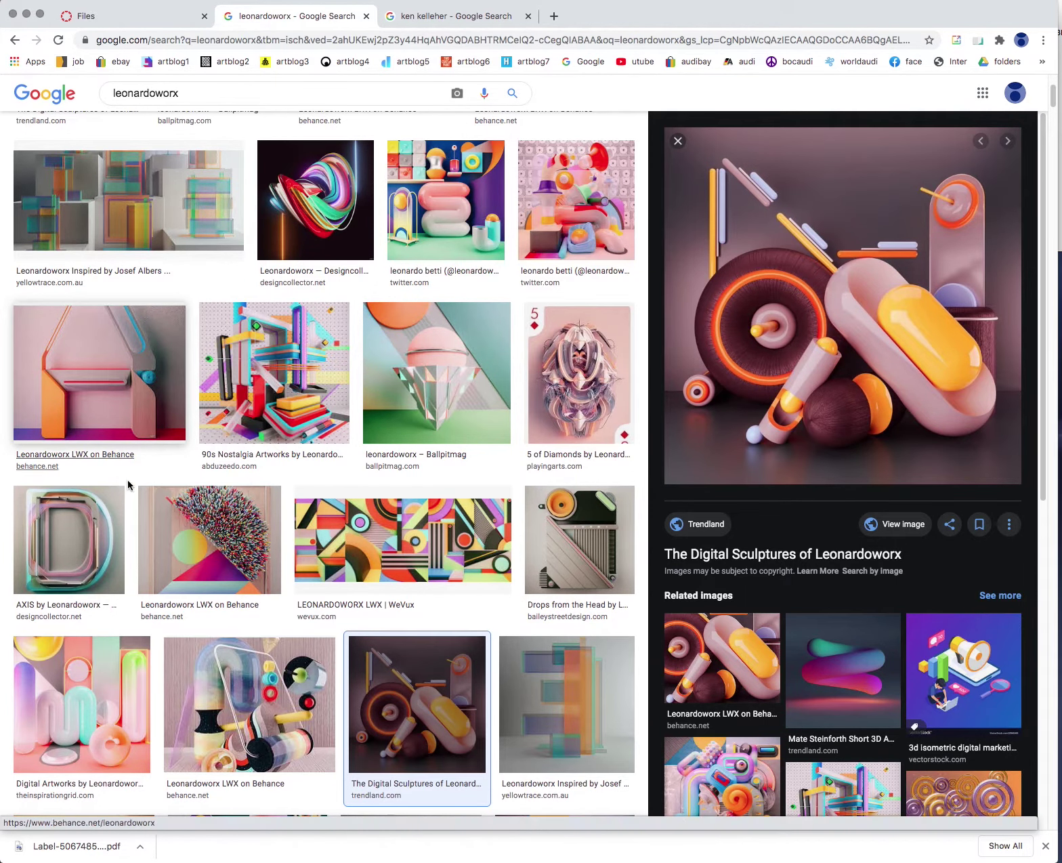
{"action": "left_click", "coordinate": [126, 670]}
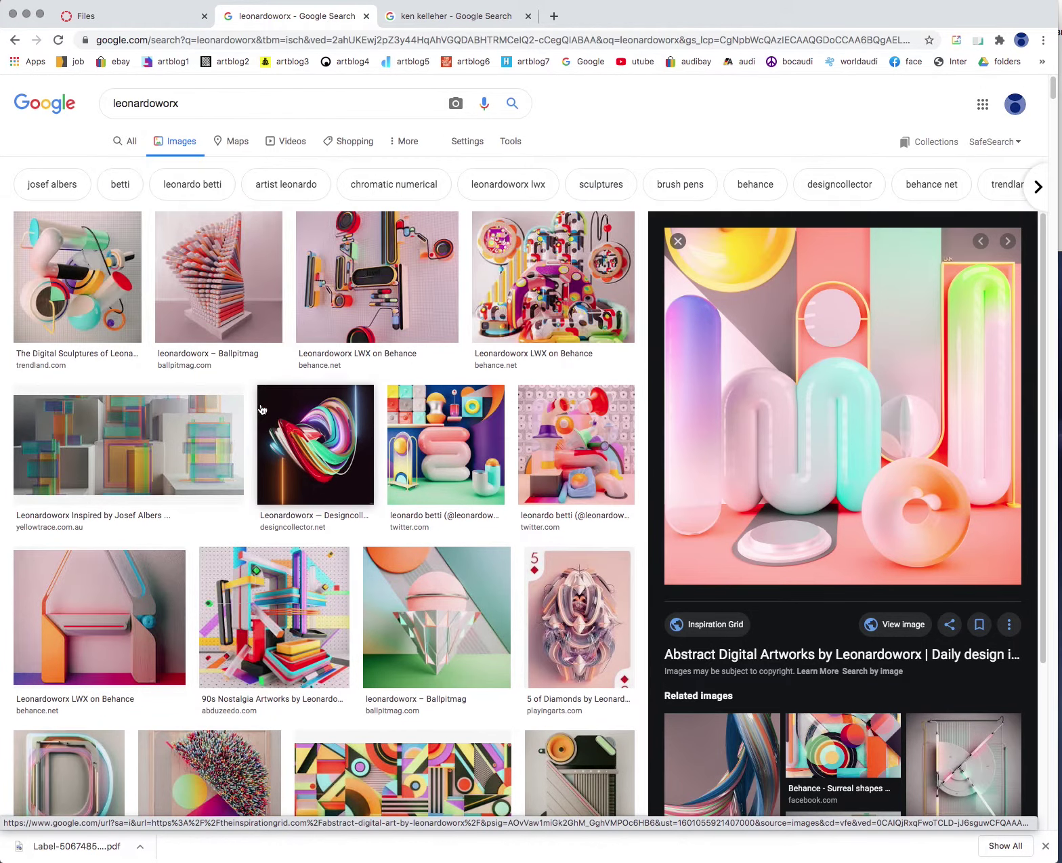
{"action": "scroll", "coordinate": [305, 379], "scroll_direction": "up", "scroll_amount": 4}
{"action": "left_click", "coordinate": [108, 20]}
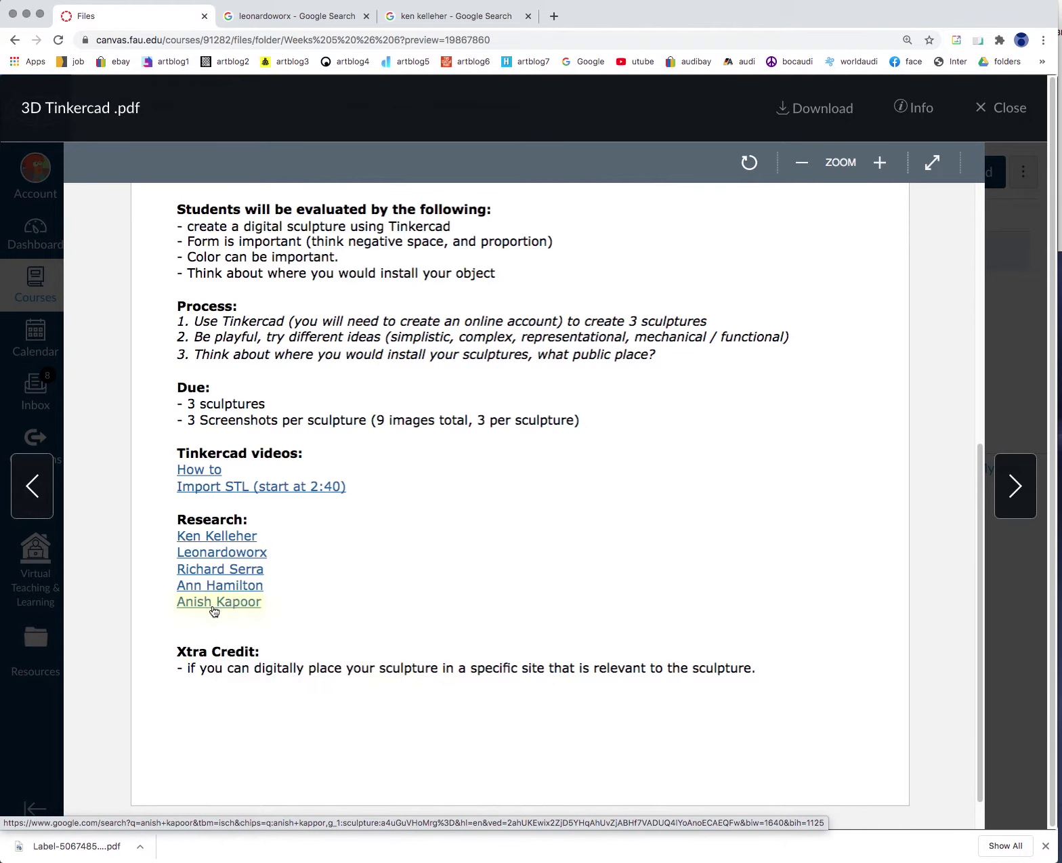
{"action": "left_click", "coordinate": [215, 603]}
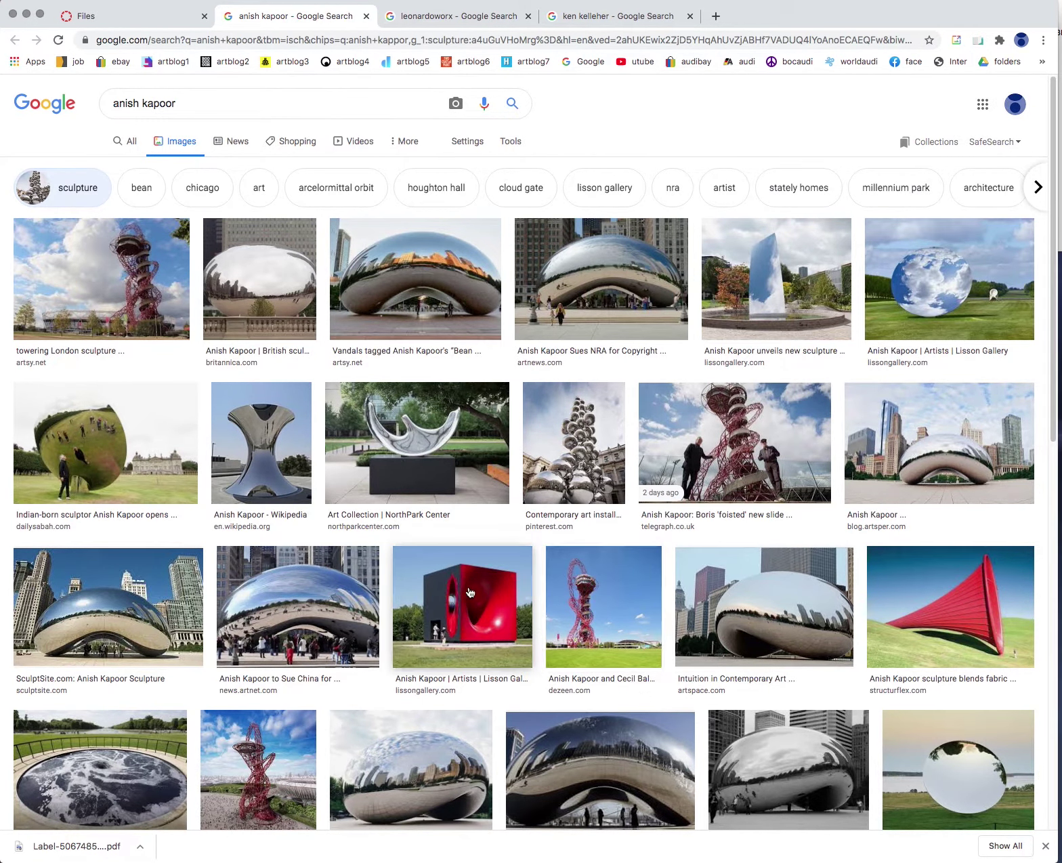
Go back to the 3D Tinkercad assignment PDF and review its objective, vocabulary, process and deliverables
{"action": "left_click", "coordinate": [132, 17]}
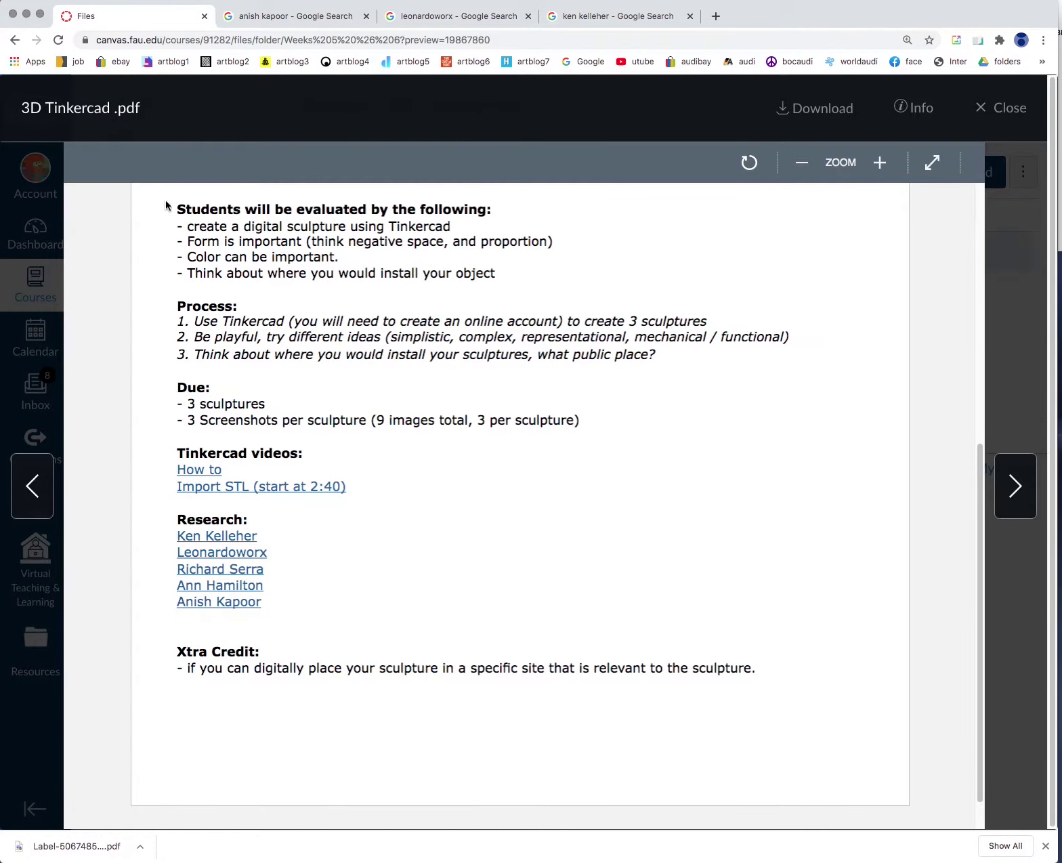
{"action": "scroll", "coordinate": [316, 353], "scroll_direction": "up", "scroll_amount": 6}
{"action": "scroll", "coordinate": [317, 355], "scroll_direction": "down", "scroll_amount": 1}
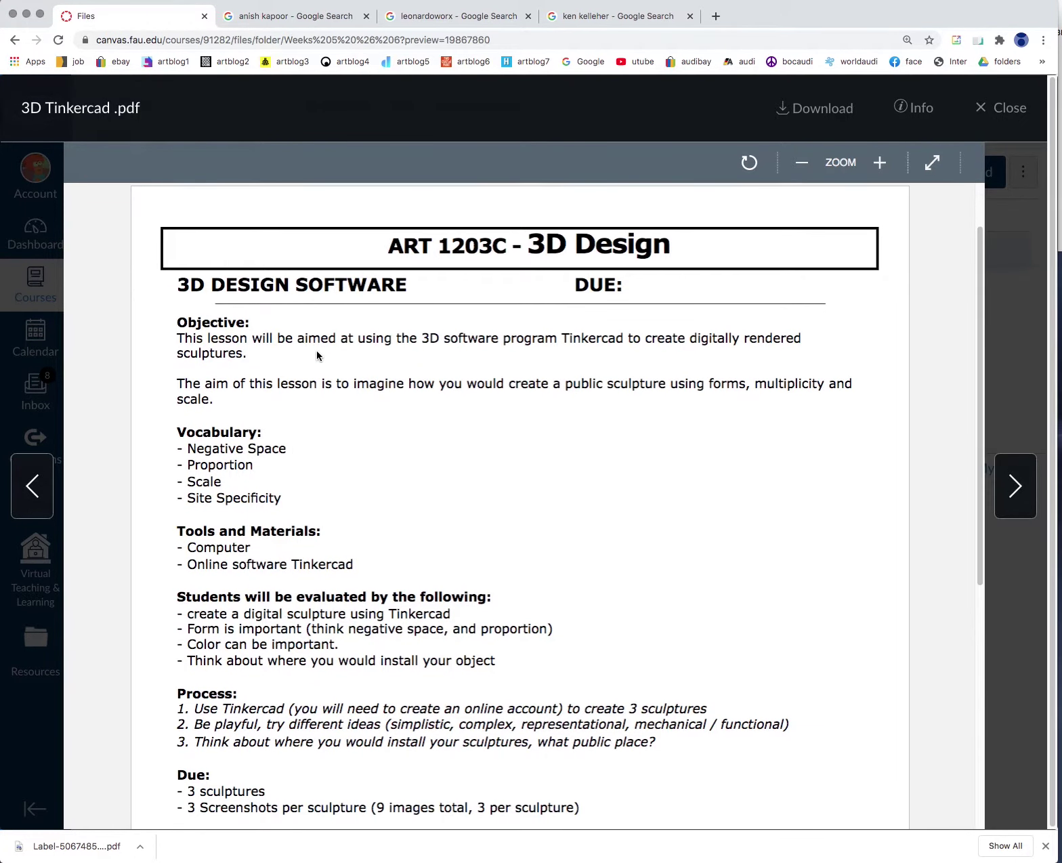
{"action": "scroll", "coordinate": [317, 356], "scroll_direction": "down", "scroll_amount": 4}
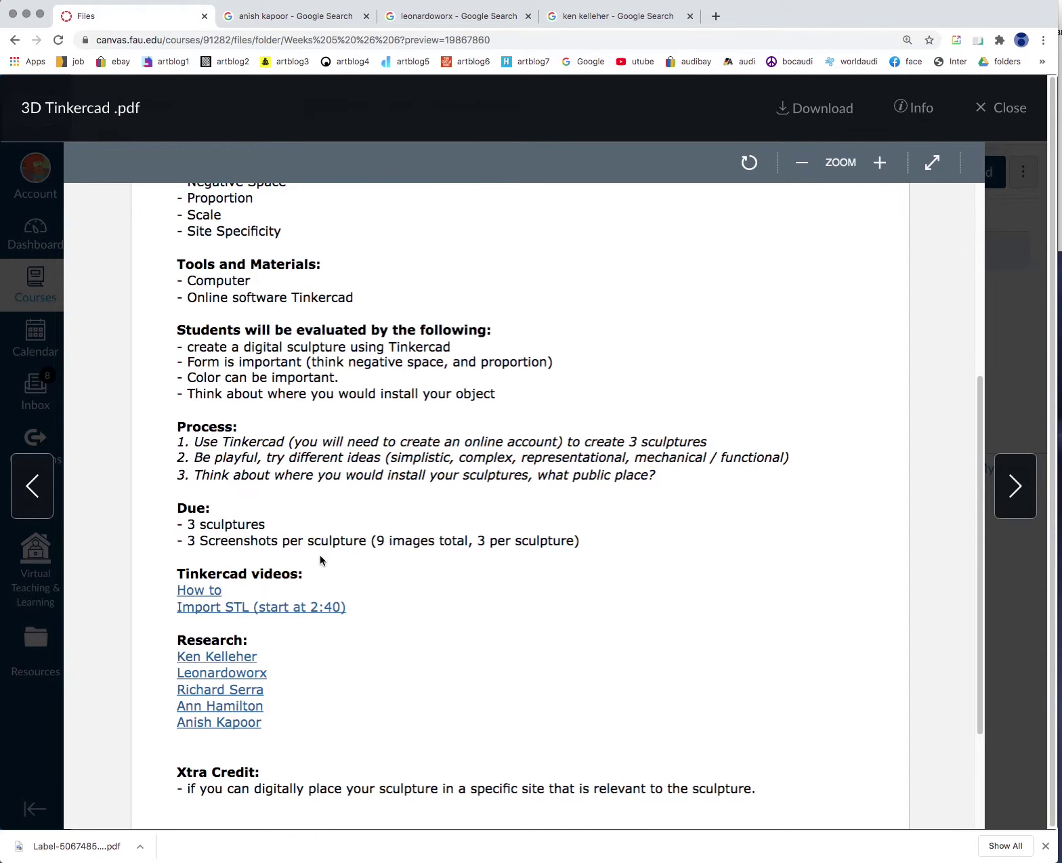
{"action": "scroll", "coordinate": [391, 557], "scroll_direction": "up", "scroll_amount": 2}
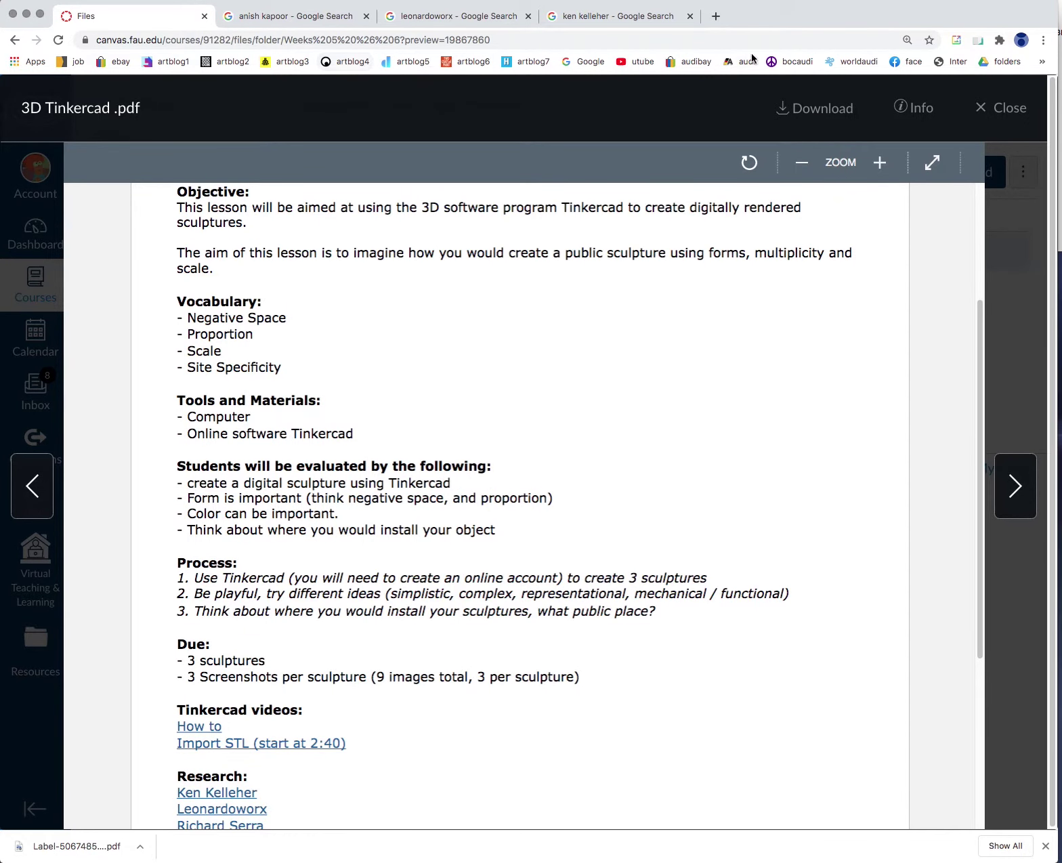
Search the web for "tinkercad" in a new browser tab and open the official Tinkercad site
{"action": "left_click", "coordinate": [715, 15]}
{"action": "left_click", "coordinate": [413, 291]}
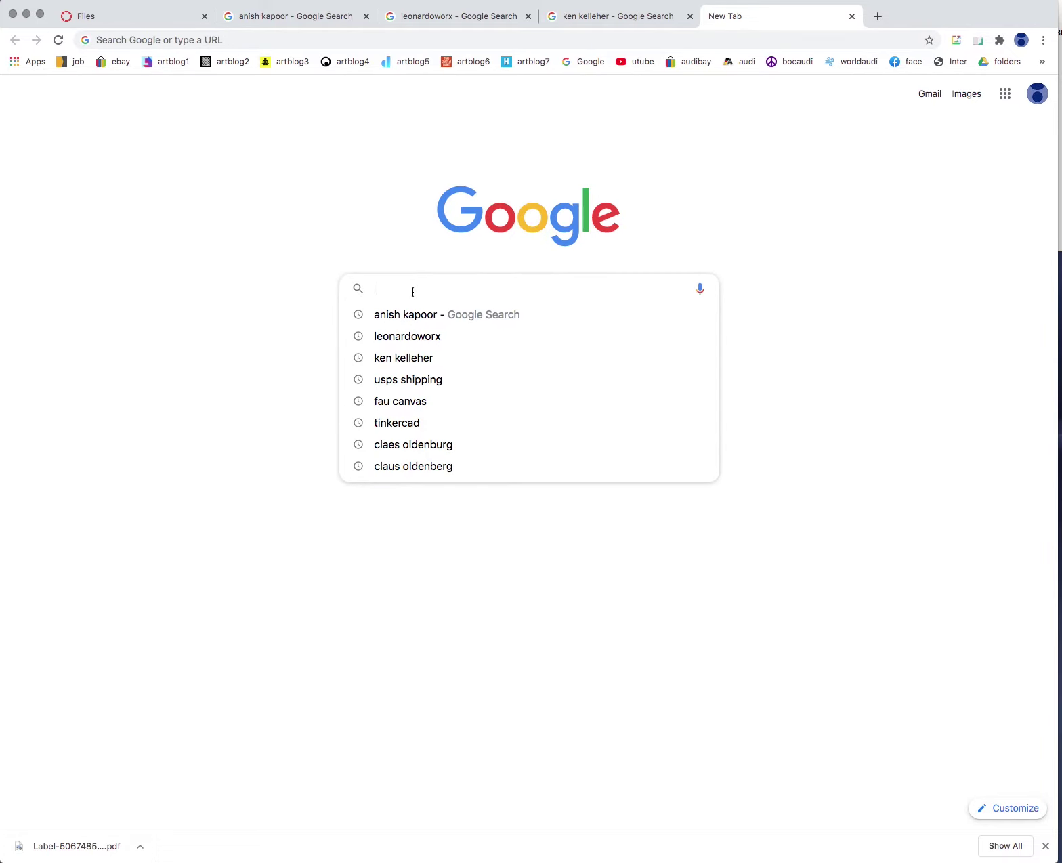
{"action": "type", "text": "tinkercad"}
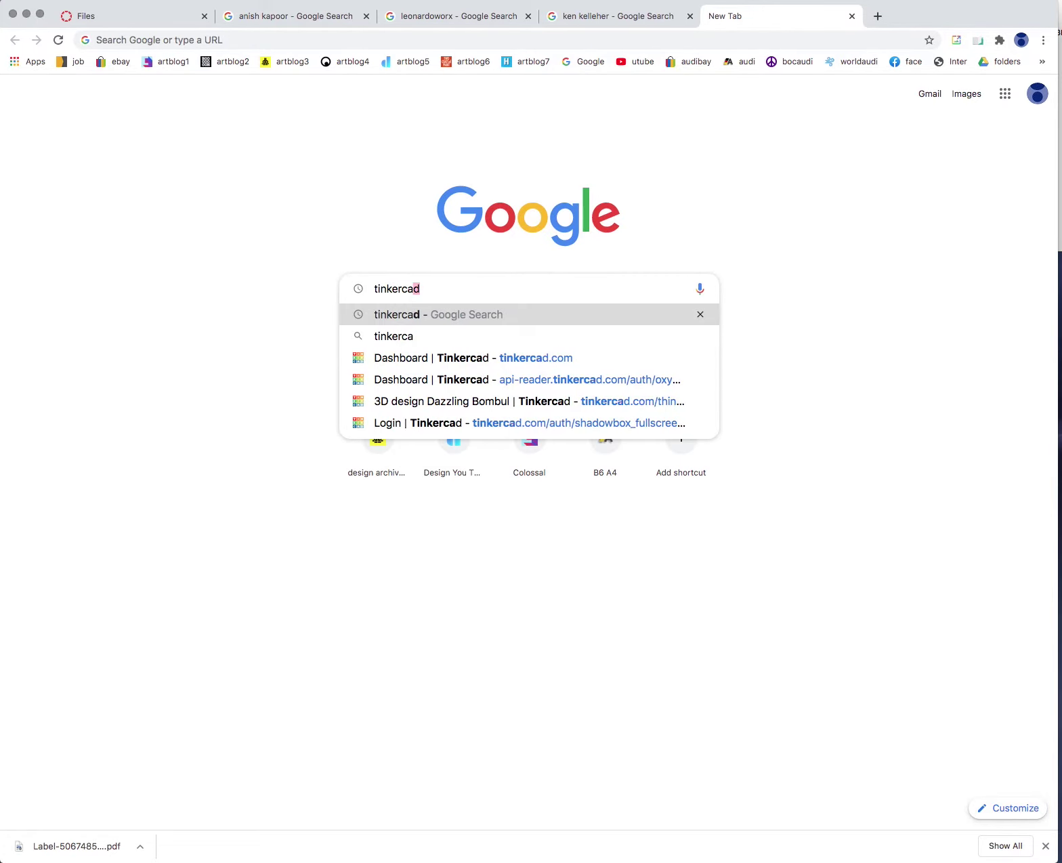
{"action": "key", "text": "Return"}
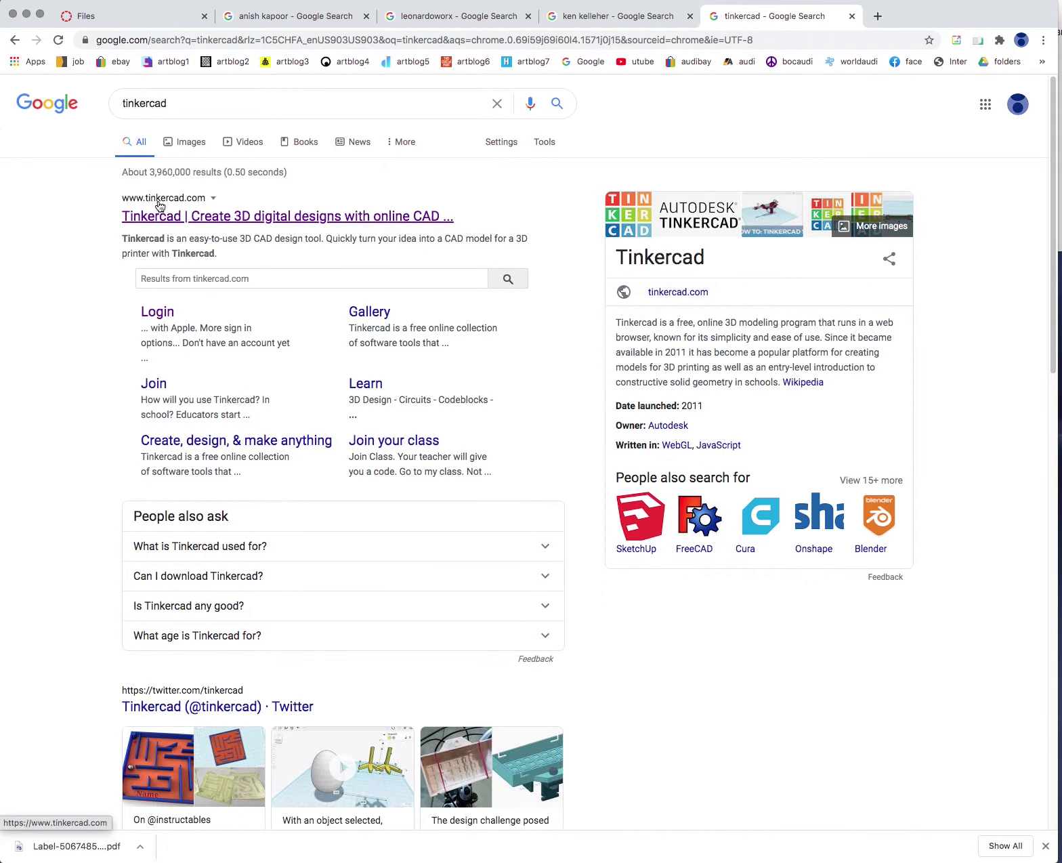
{"action": "left_click", "coordinate": [205, 216]}
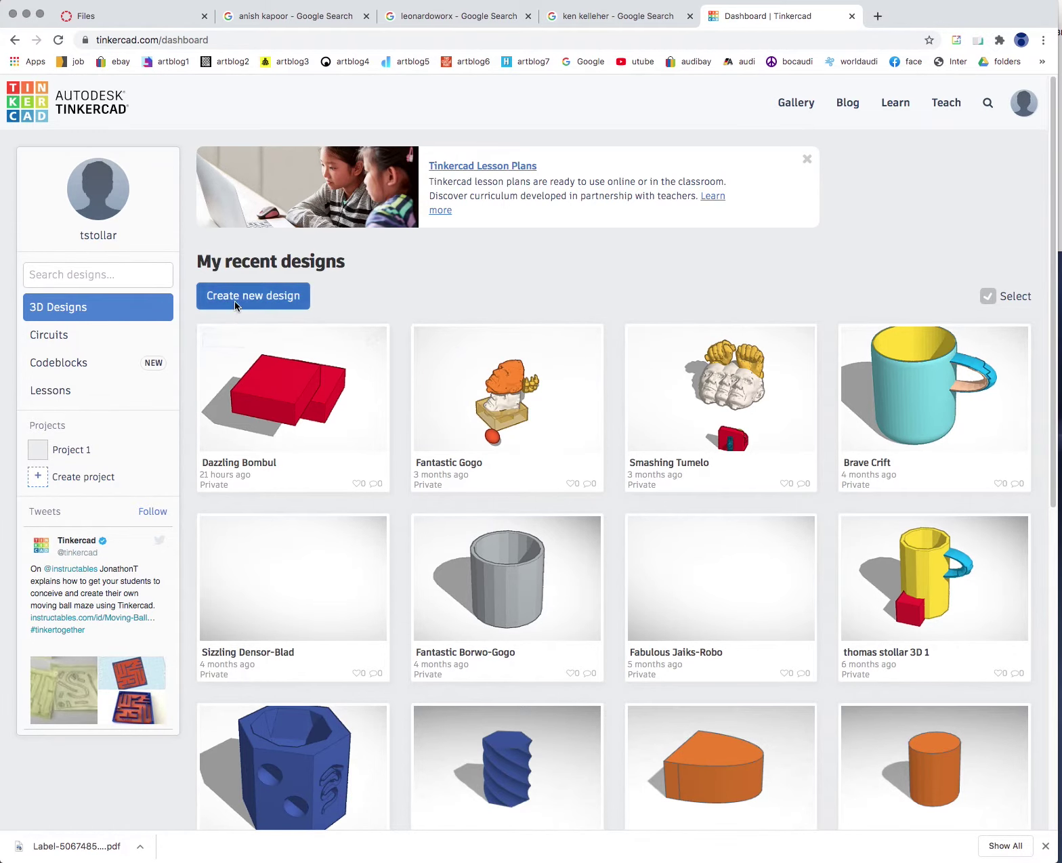
Look through the recent designs on the Tinkercad dashboard and create a new 3D design
{"action": "scroll", "coordinate": [462, 300], "scroll_direction": "down", "scroll_amount": 1}
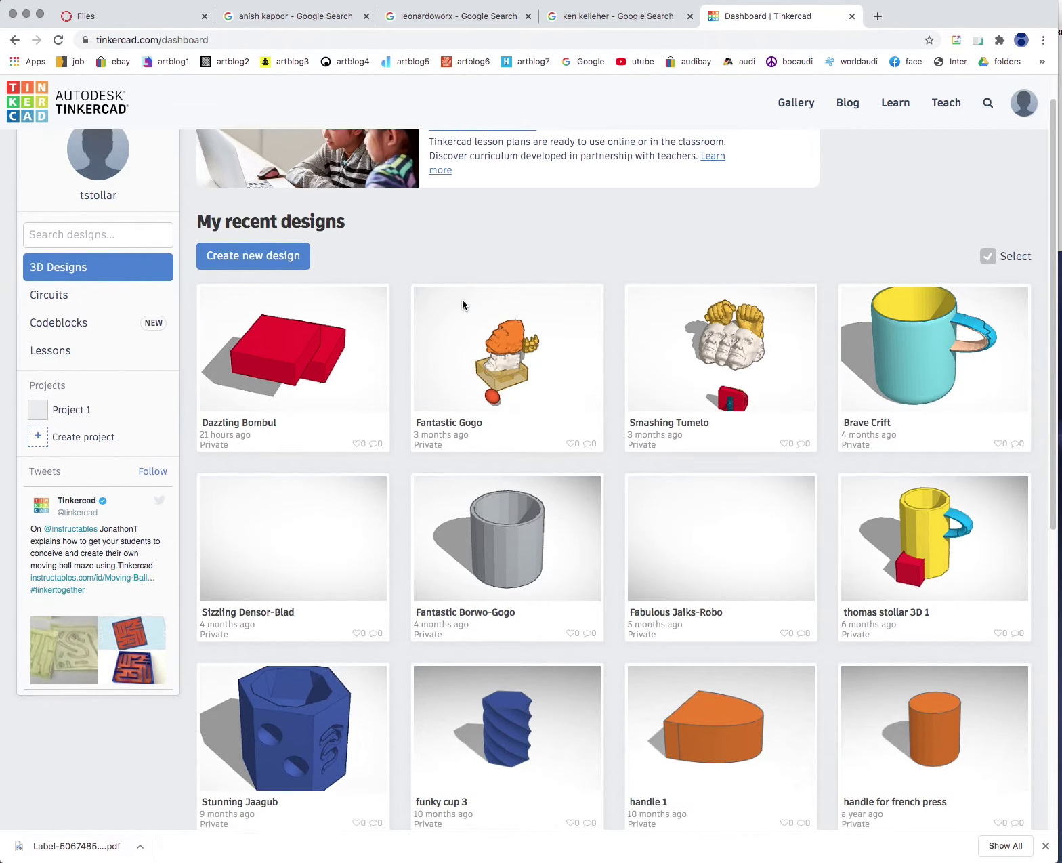
{"action": "scroll", "coordinate": [657, 444], "scroll_direction": "down", "scroll_amount": 5}
{"action": "scroll", "coordinate": [657, 445], "scroll_direction": "up", "scroll_amount": 5}
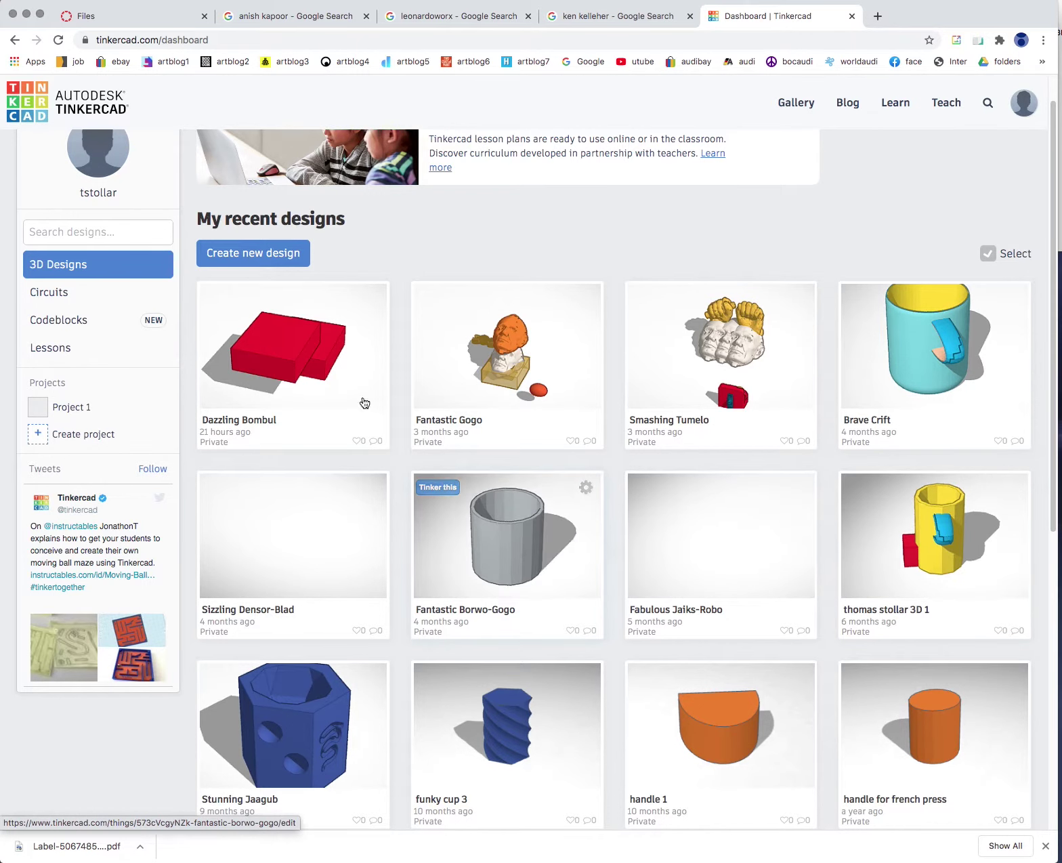
{"action": "left_click", "coordinate": [233, 254]}
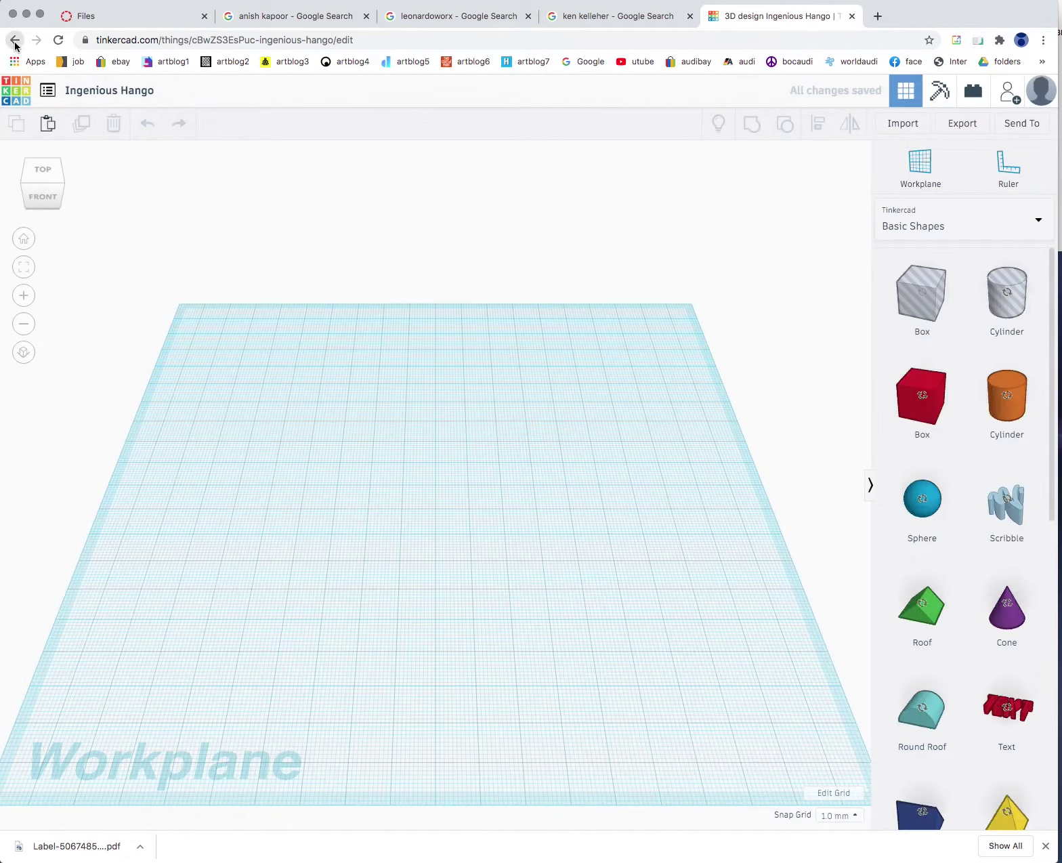
{"action": "left_click", "coordinate": [15, 40]}
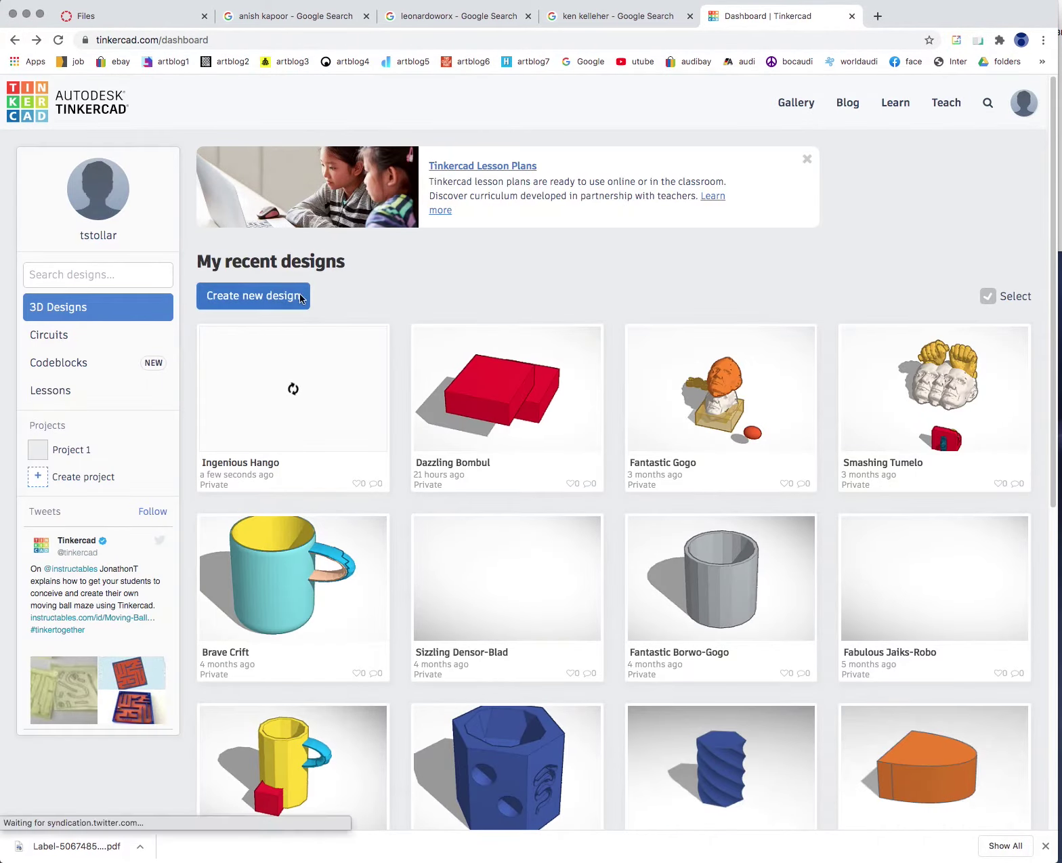
{"action": "left_click", "coordinate": [242, 300]}
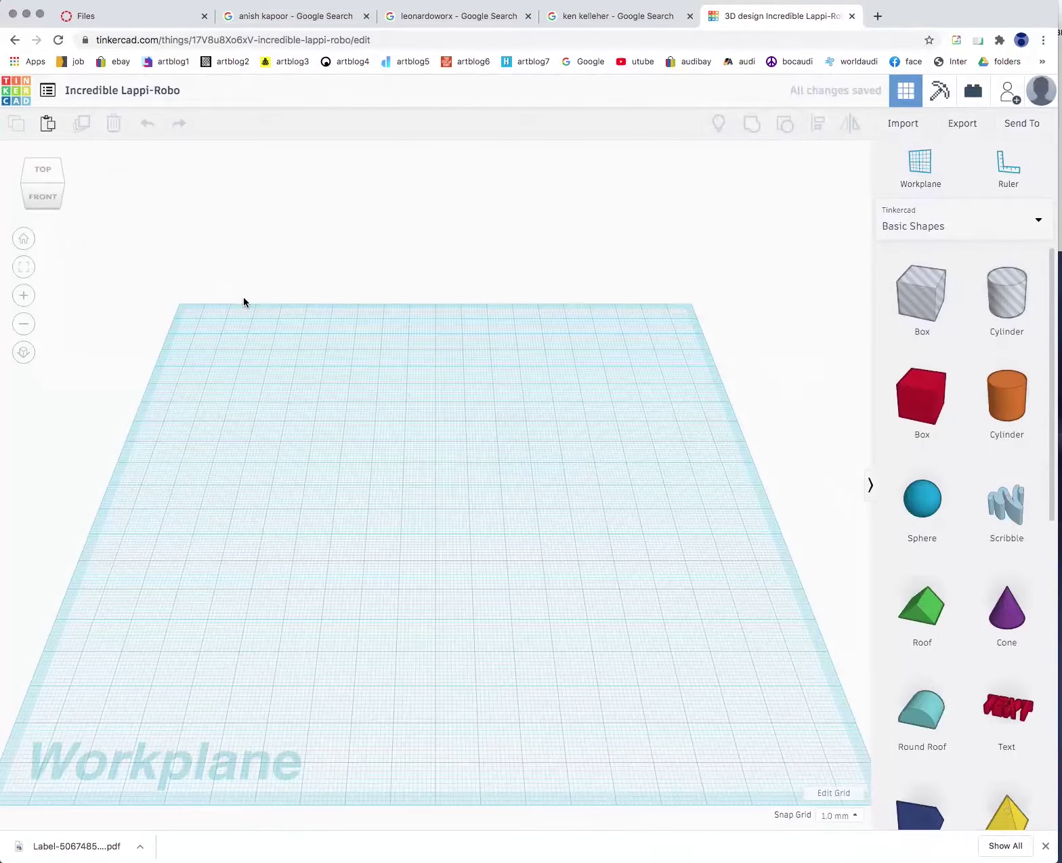
Examine the empty workplane by orbiting from the front view to the right side and zooming in and out
{"action": "right_click_drag", "start_coordinate": [550, 545], "coordinate": [544, 502]}
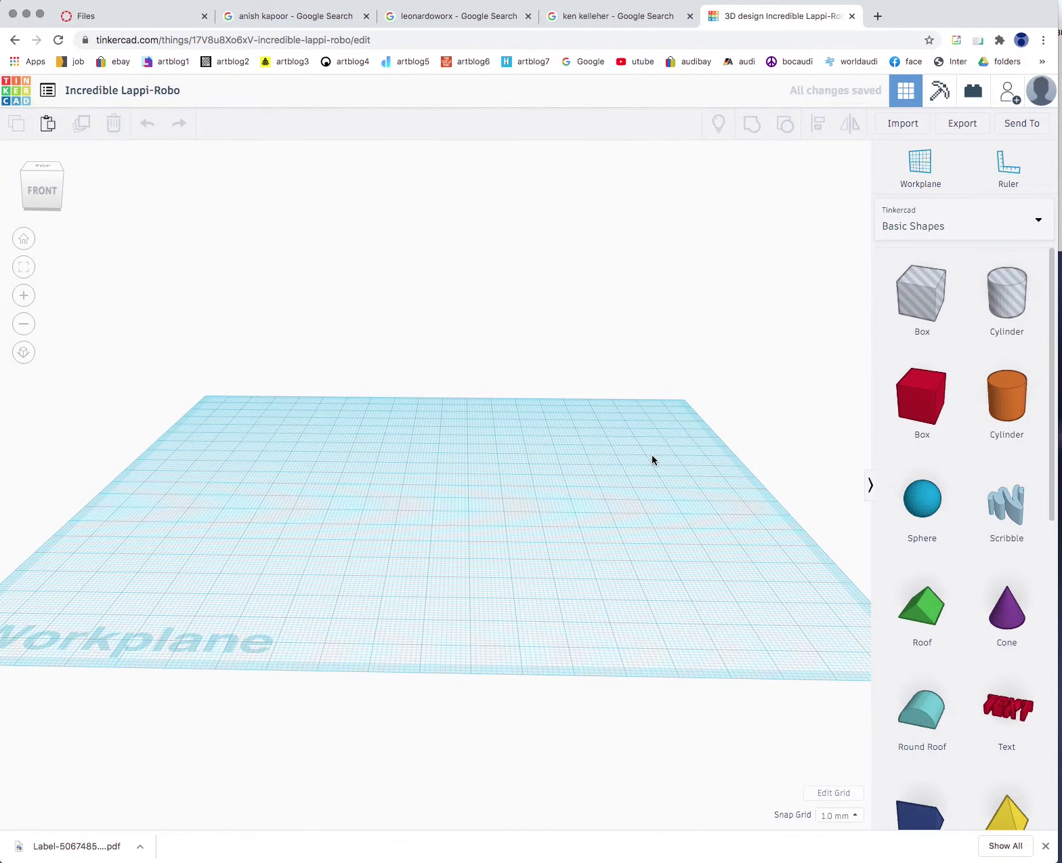
{"action": "right_click_drag", "start_coordinate": [651, 457], "coordinate": [588, 541]}
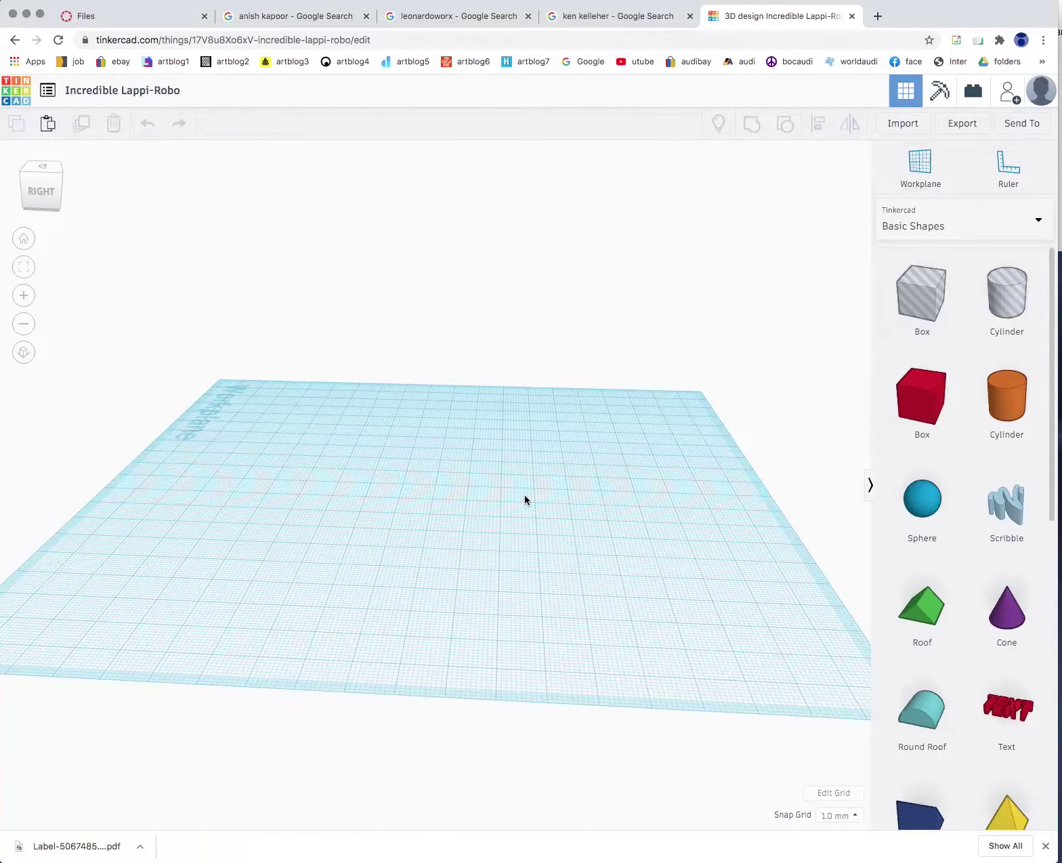
{"action": "scroll", "coordinate": [450, 484], "scroll_direction": "down", "scroll_amount": 5}
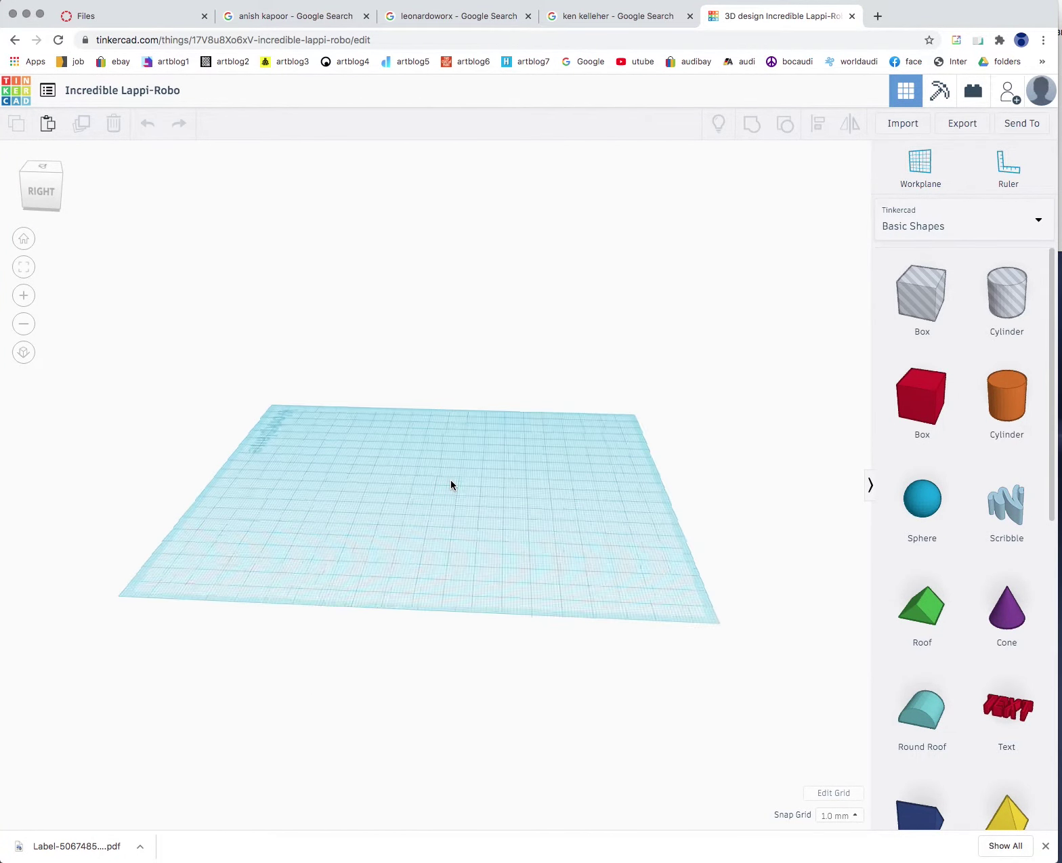
{"action": "scroll", "coordinate": [450, 484], "scroll_direction": "up", "scroll_amount": 5}
{"action": "scroll", "coordinate": [450, 484], "scroll_direction": "down", "scroll_amount": 2}
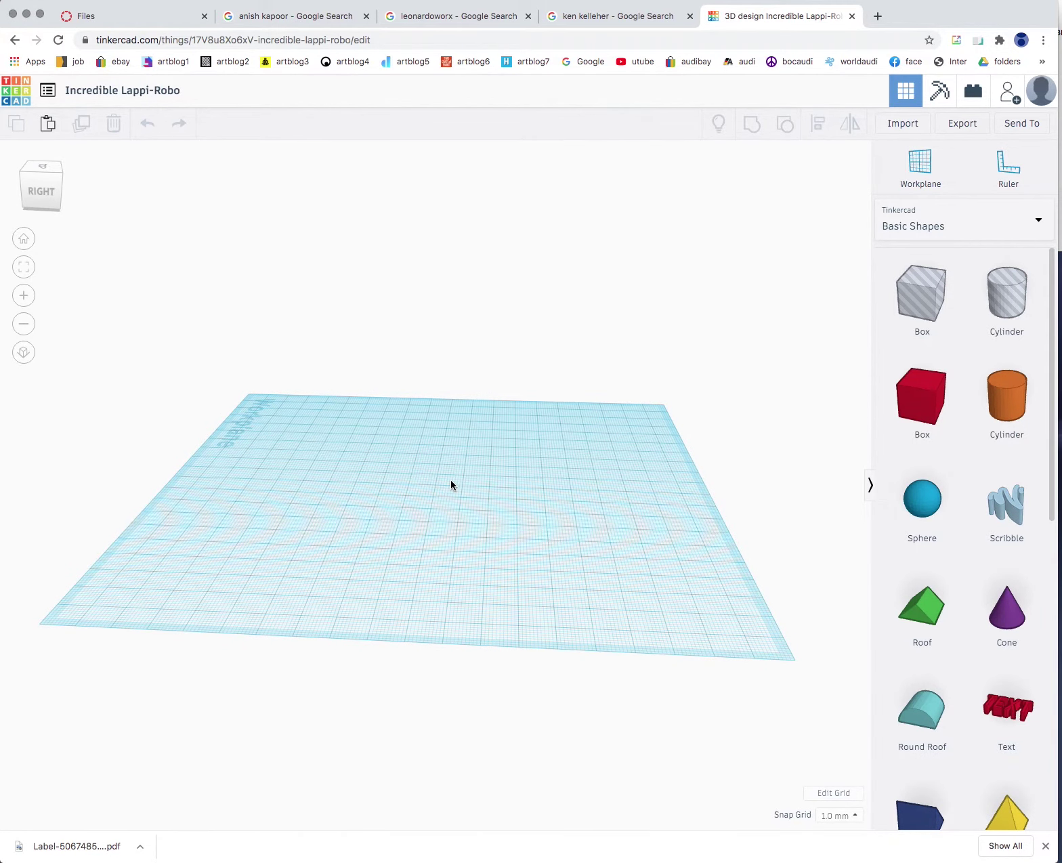
{"action": "scroll", "coordinate": [450, 485], "scroll_direction": "down", "scroll_amount": 4}
{"action": "scroll", "coordinate": [450, 485], "scroll_direction": "up", "scroll_amount": 6}
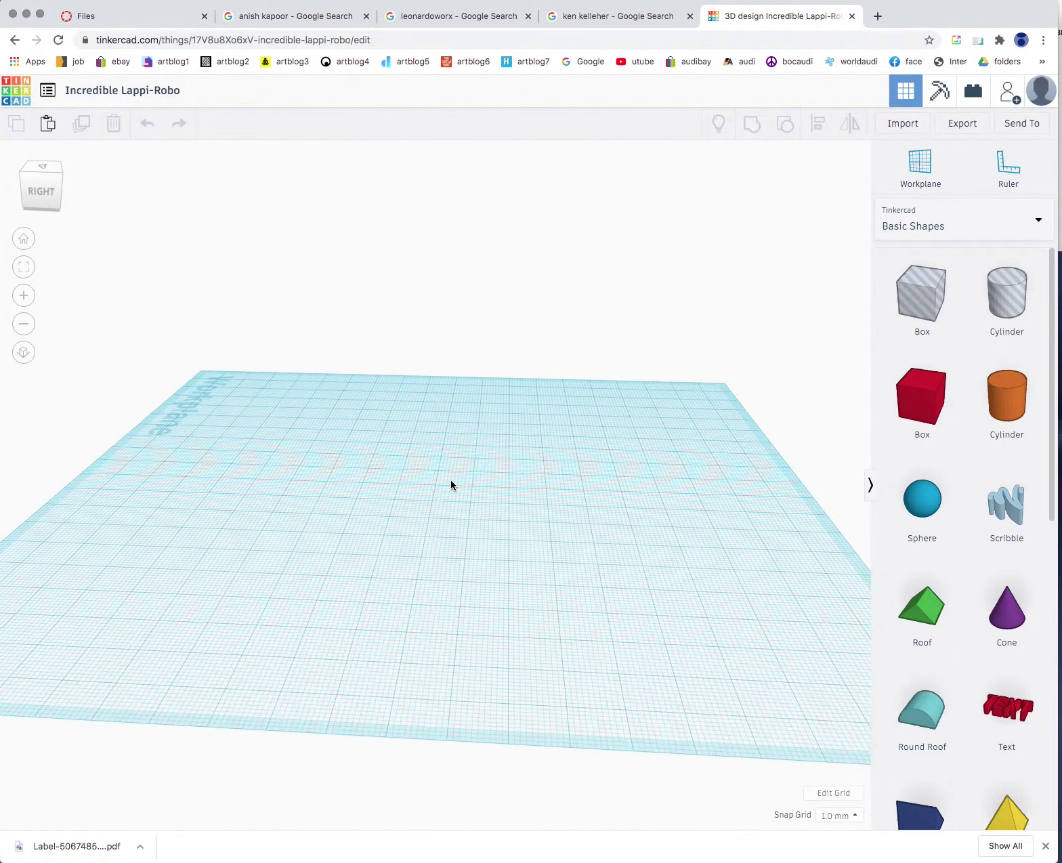
{"action": "scroll", "coordinate": [451, 485], "scroll_direction": "down", "scroll_amount": 3}
{"action": "scroll", "coordinate": [455, 505], "scroll_direction": "down", "scroll_amount": 3}
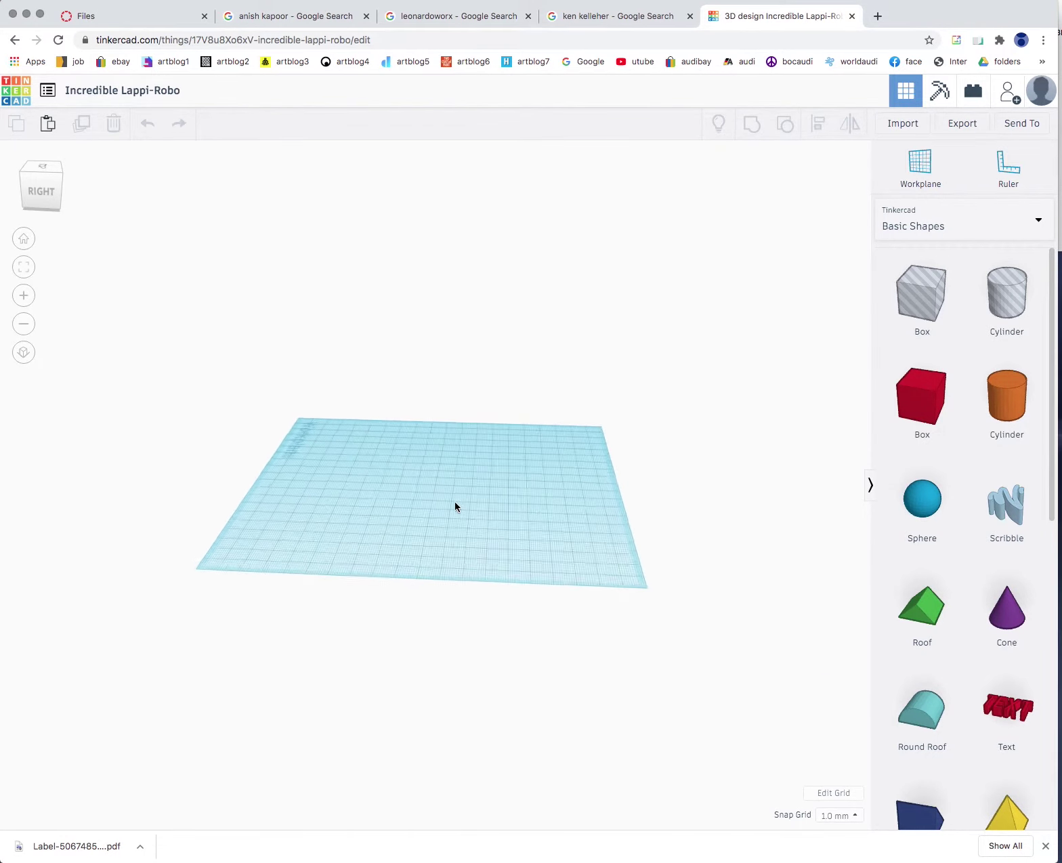
Inspect the empty workplane from the right side, a raised corner angle and the back
{"action": "scroll", "coordinate": [455, 504], "scroll_direction": "up", "scroll_amount": 5}
{"action": "scroll", "coordinate": [454, 505], "scroll_direction": "down", "scroll_amount": 4}
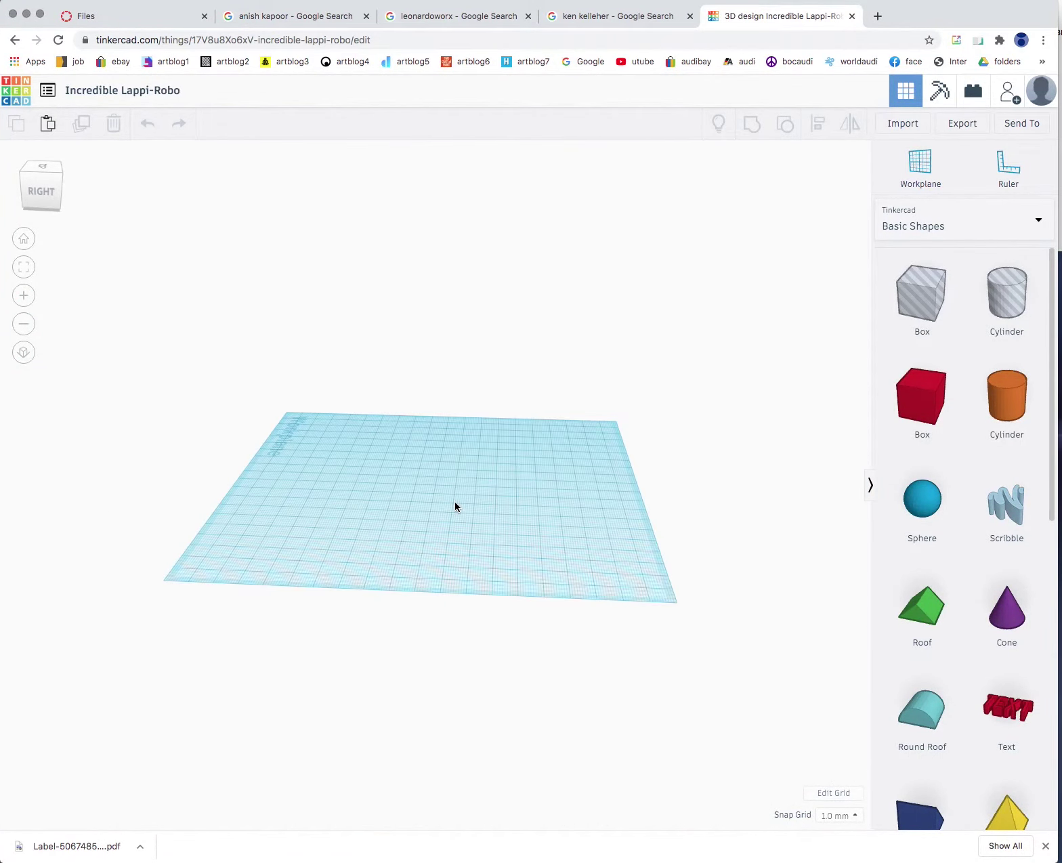
{"action": "right_click_drag", "start_coordinate": [454, 501], "coordinate": [557, 474]}
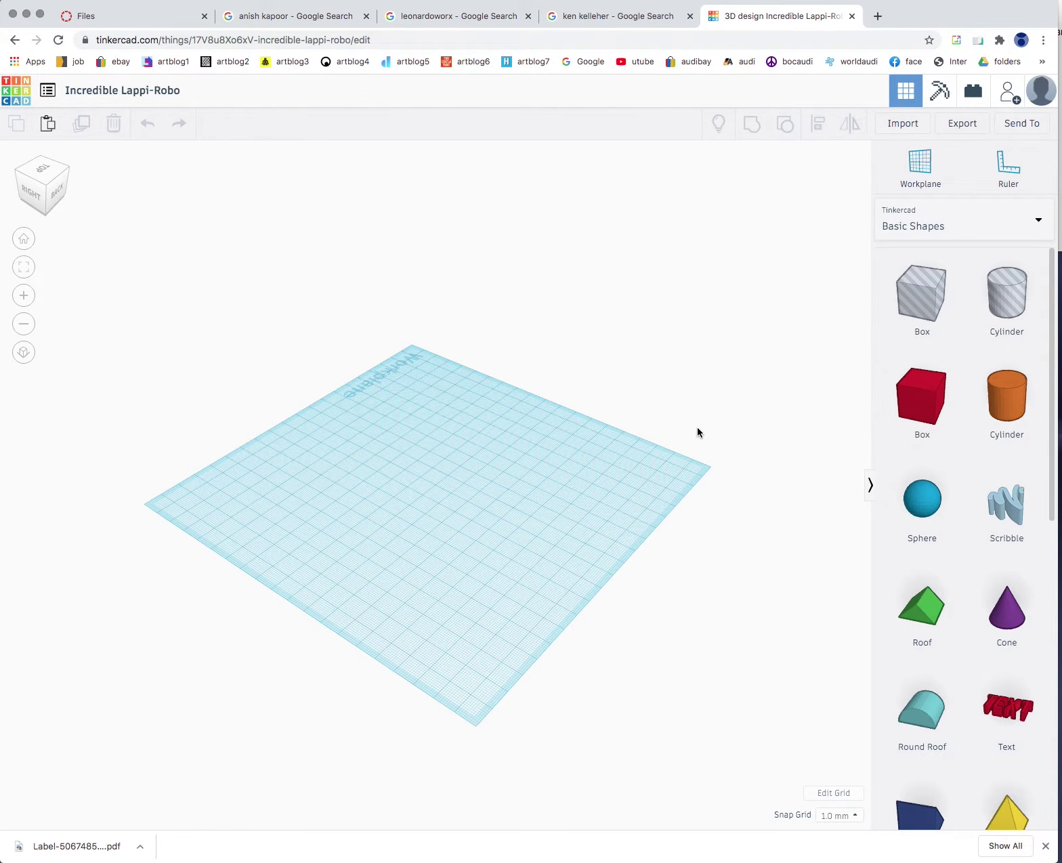
{"action": "mouse_move", "coordinate": [698, 431]}
{"action": "right_mouse_down"}
{"action": "mouse_move", "coordinate": [735, 433]}
{"action": "mouse_move", "coordinate": [640, 455]}
{"action": "mouse_move", "coordinate": [566, 441]}
{"action": "mouse_move", "coordinate": [584, 424]}
{"action": "mouse_move", "coordinate": [704, 435]}
{"action": "right_mouse_up"}
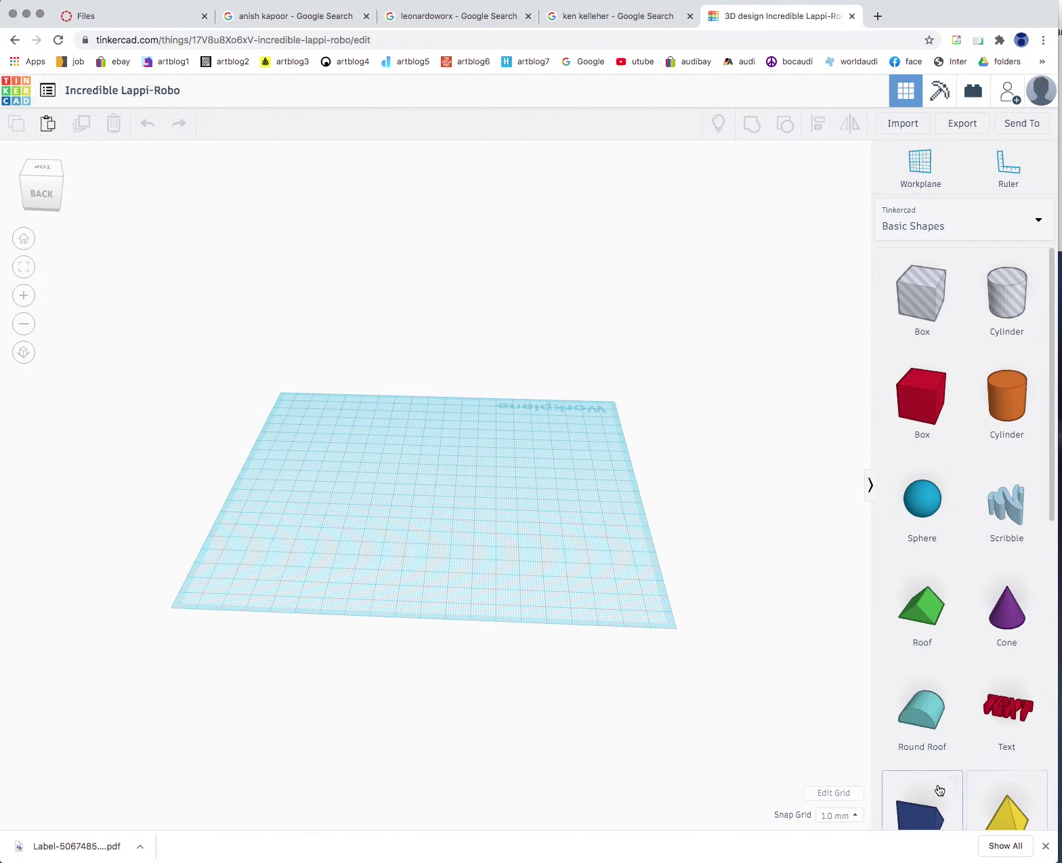
Browse the Basic Shapes, Characters and Connectors shape collections
{"action": "scroll", "coordinate": [931, 635], "scroll_direction": "down", "scroll_amount": 10}
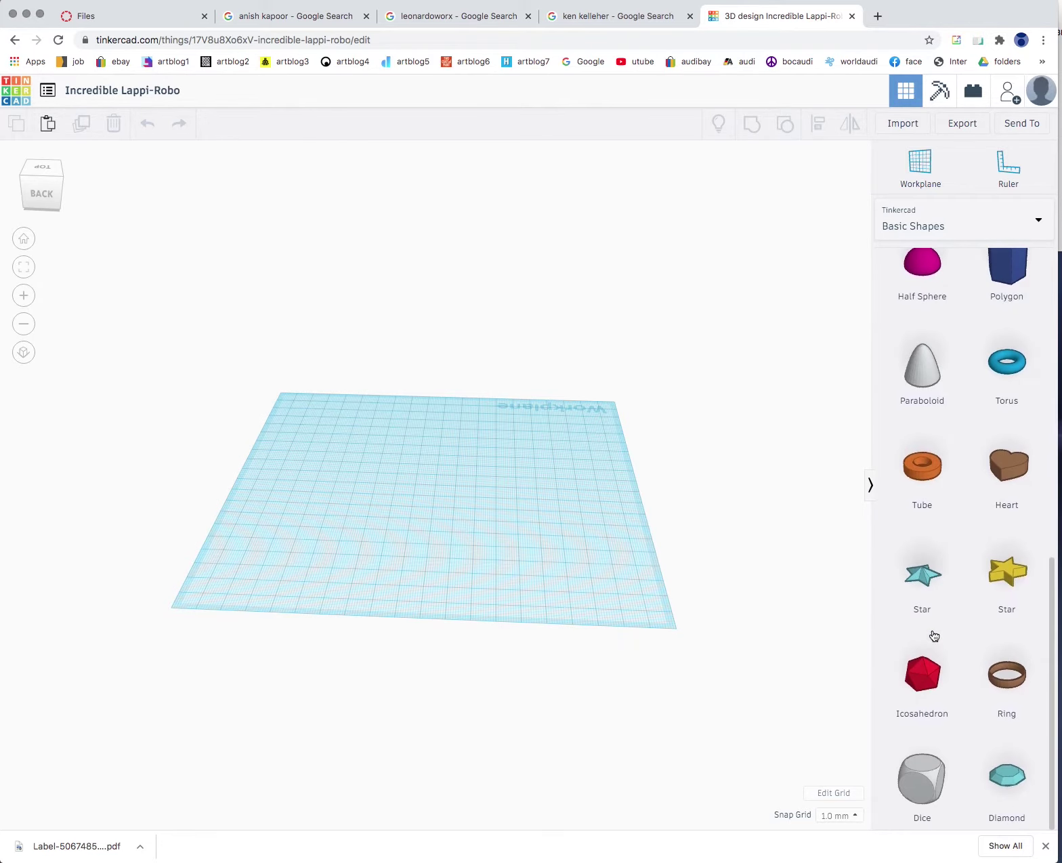
{"action": "scroll", "coordinate": [932, 635], "scroll_direction": "up", "scroll_amount": 10}
{"action": "scroll", "coordinate": [933, 635], "scroll_direction": "down", "scroll_amount": 1}
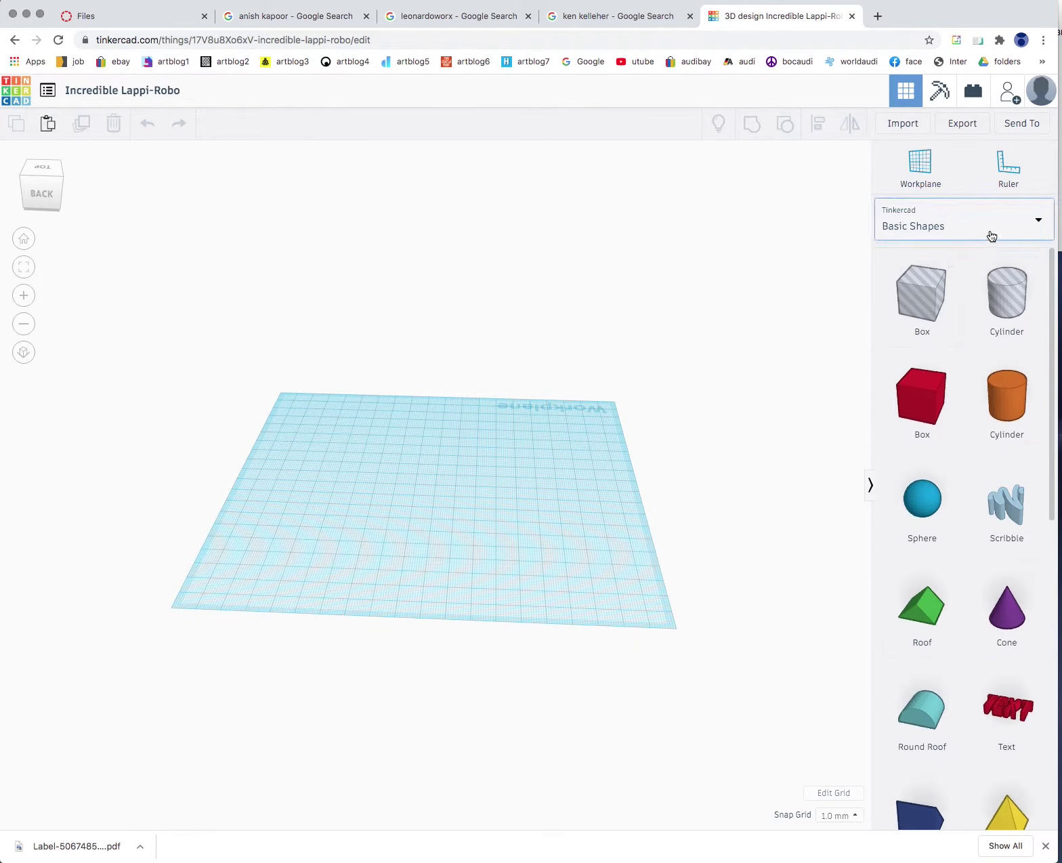
{"action": "left_click", "coordinate": [1035, 226]}
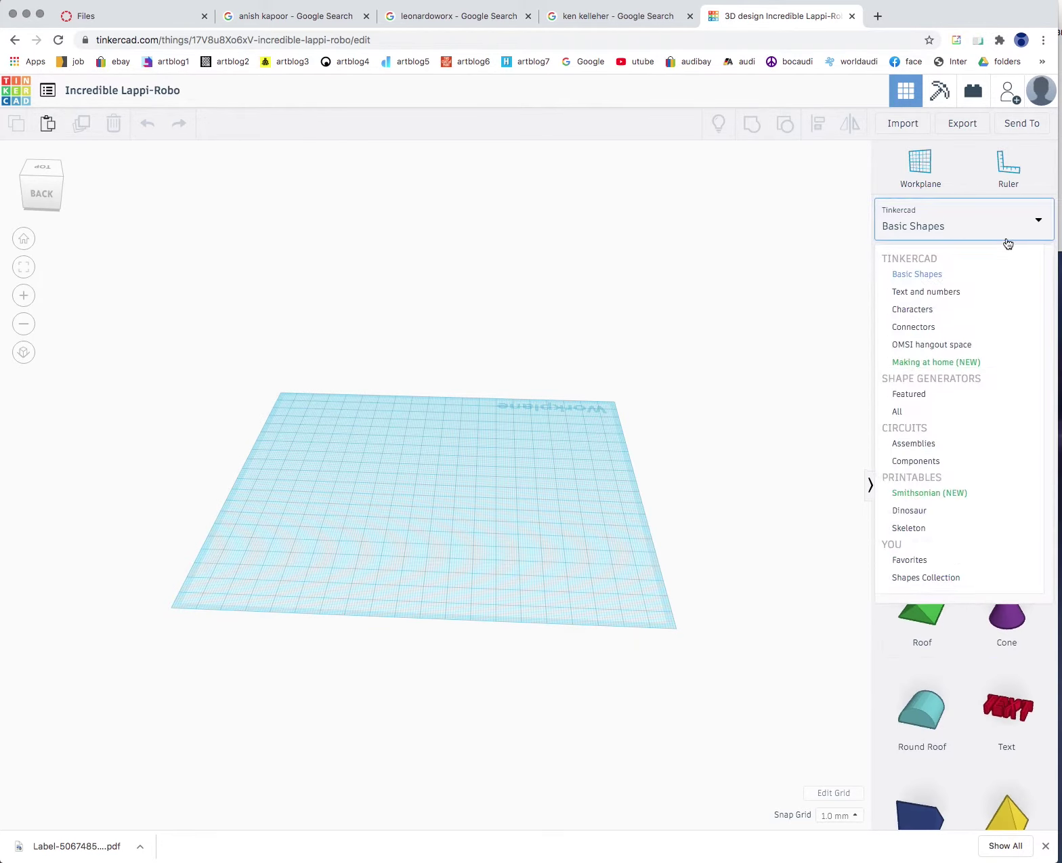
{"action": "left_click", "coordinate": [914, 309]}
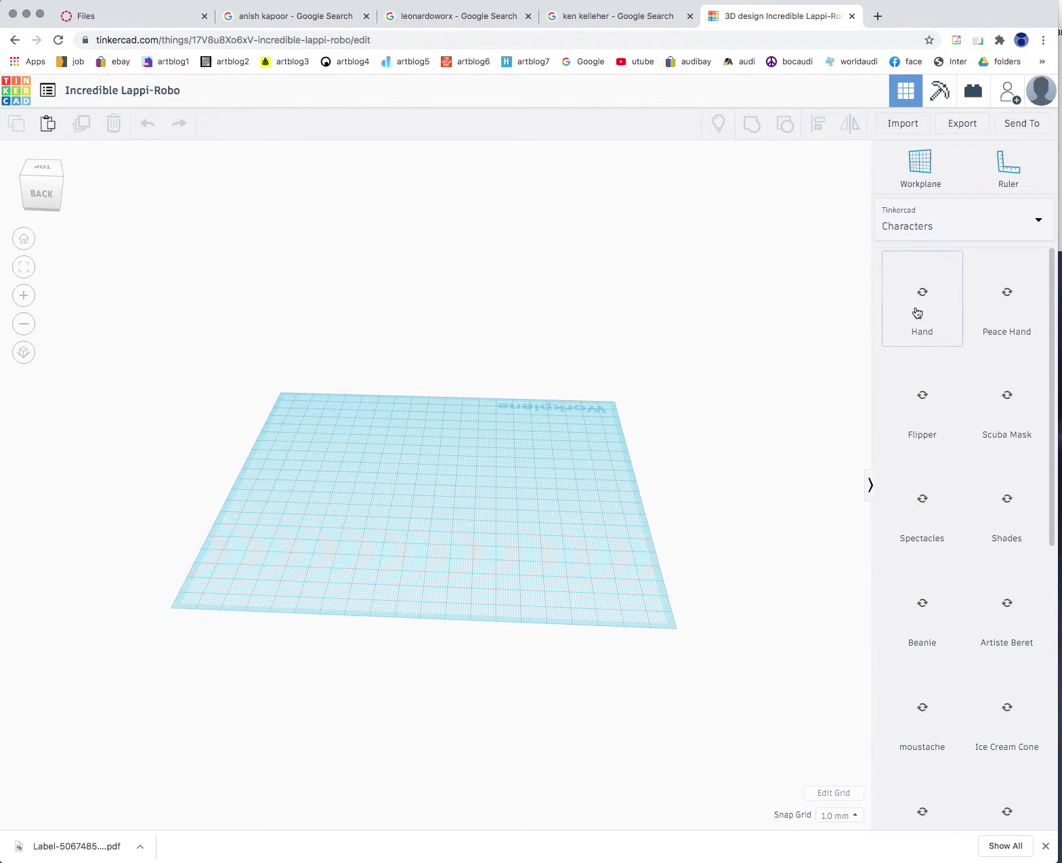
{"action": "left_click", "coordinate": [1037, 228]}
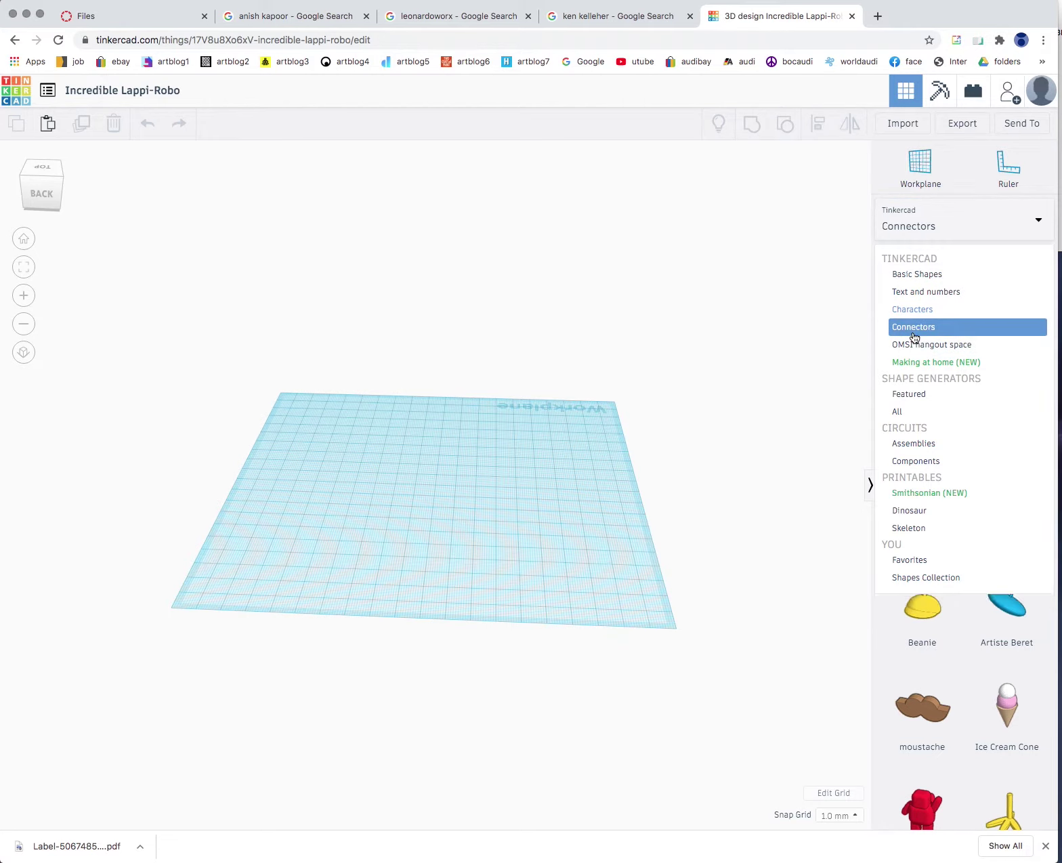
{"action": "left_click", "coordinate": [914, 332]}
{"action": "scroll", "coordinate": [951, 418], "scroll_direction": "down", "scroll_amount": 5}
{"action": "scroll", "coordinate": [952, 417], "scroll_direction": "up", "scroll_amount": 5}
Browse the Featured shape generators, including the second page, and return to the Basic Shapes collection
{"action": "left_click", "coordinate": [1030, 227]}
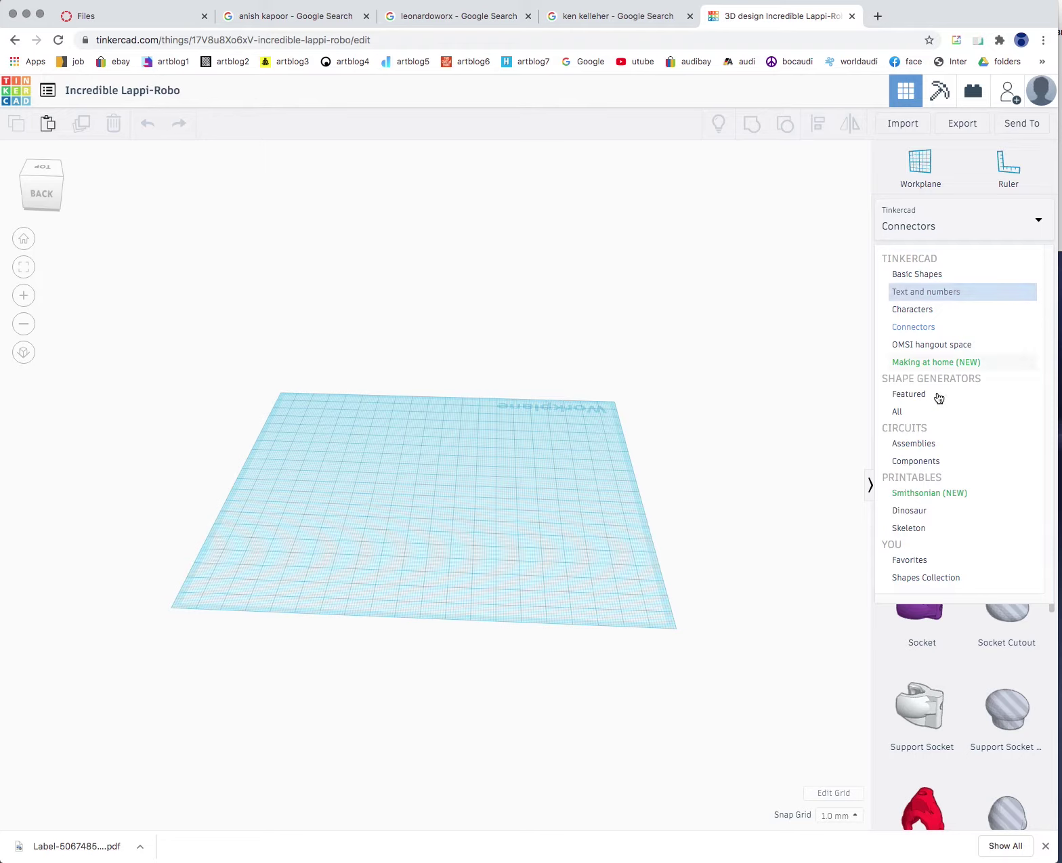
{"action": "left_click", "coordinate": [915, 399]}
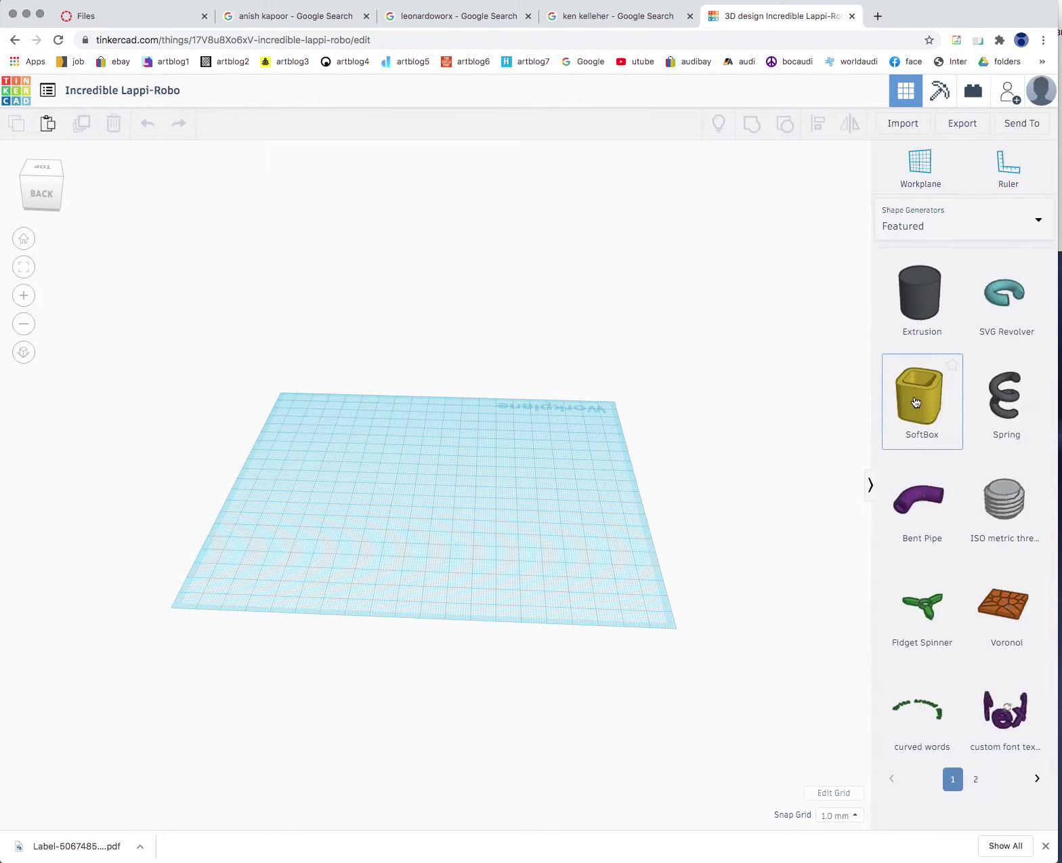
{"action": "left_click", "coordinate": [979, 778]}
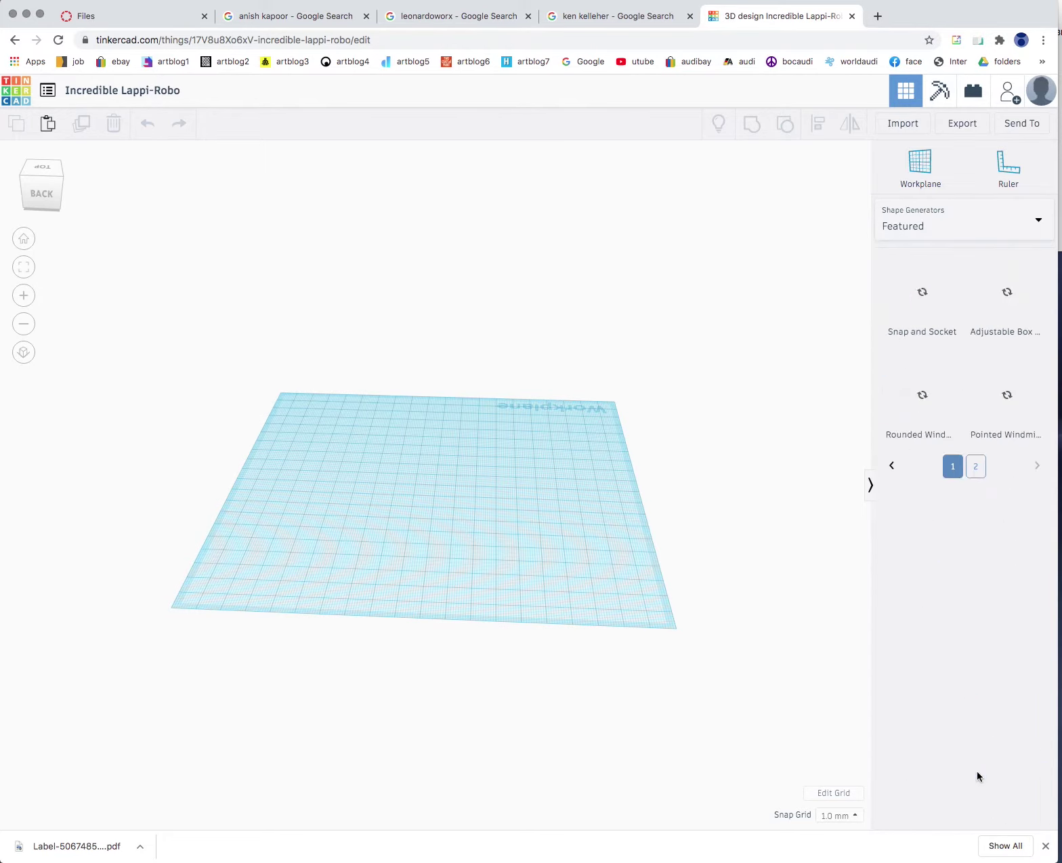
{"action": "left_click", "coordinate": [930, 226]}
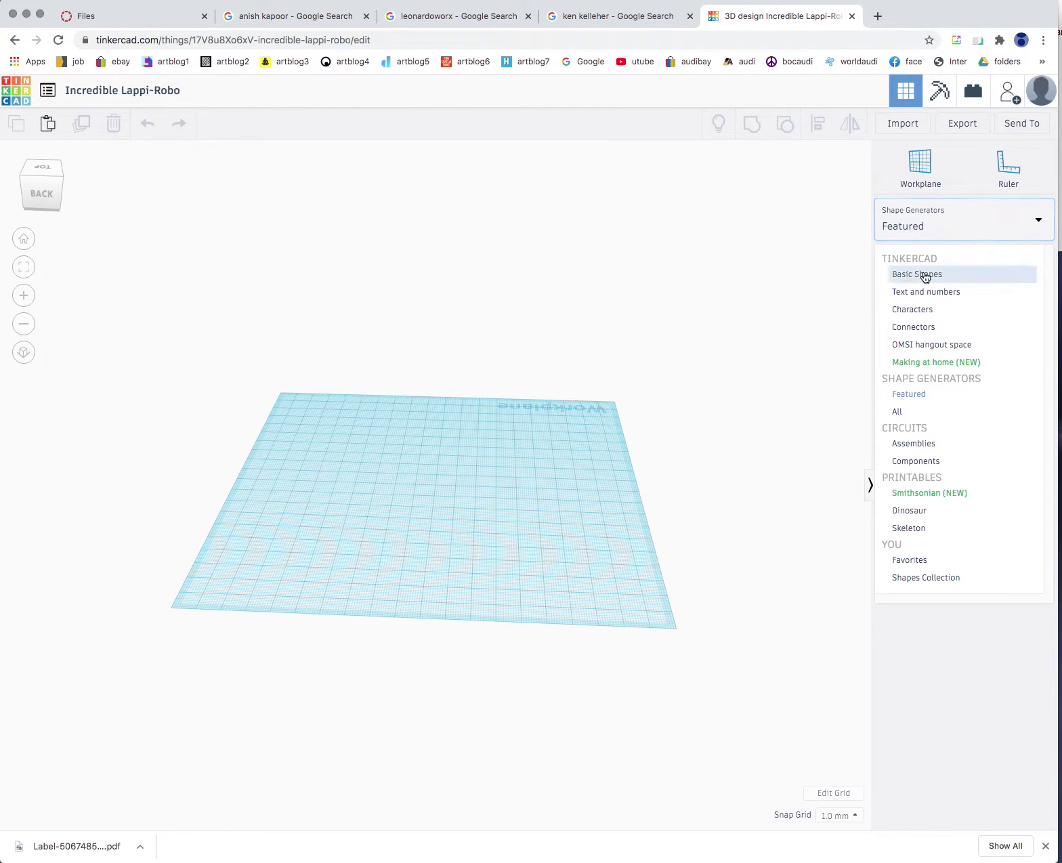
{"action": "left_click", "coordinate": [923, 274]}
{"action": "scroll", "coordinate": [962, 481], "scroll_direction": "up", "scroll_amount": 10}
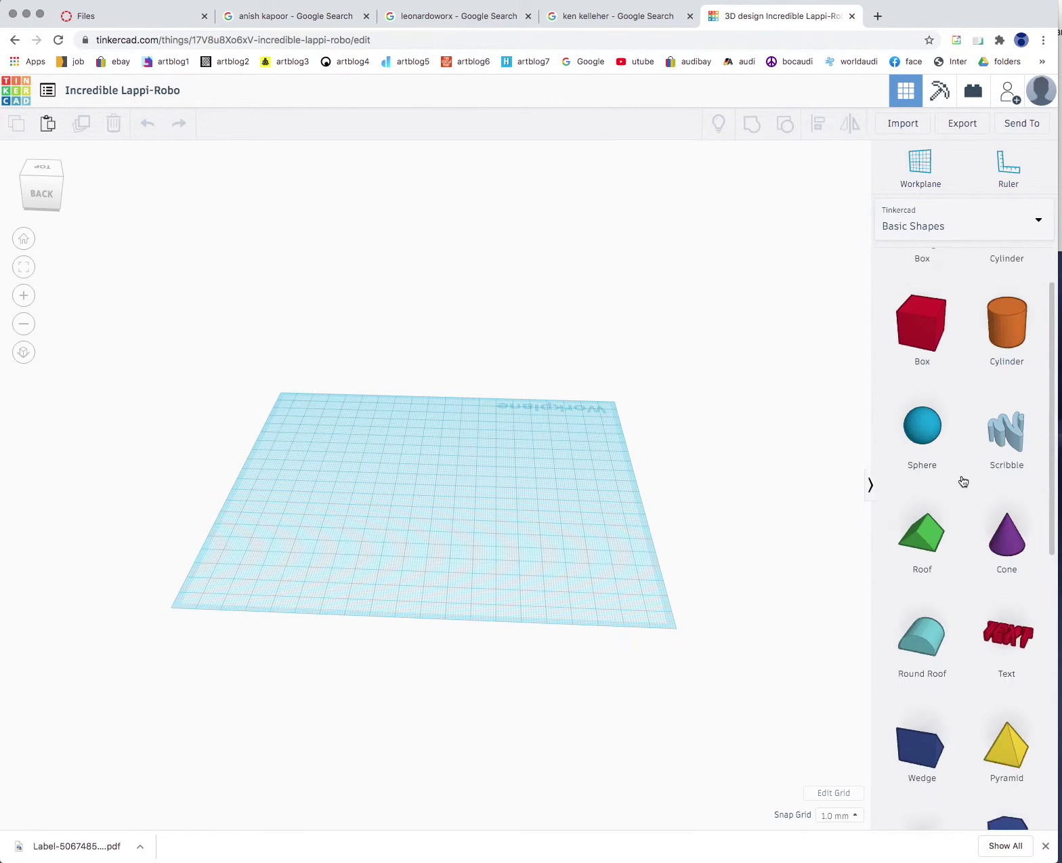
Place a solid red box near the middle of the workplane
{"action": "right_click_drag", "start_coordinate": [728, 474], "coordinate": [764, 455]}
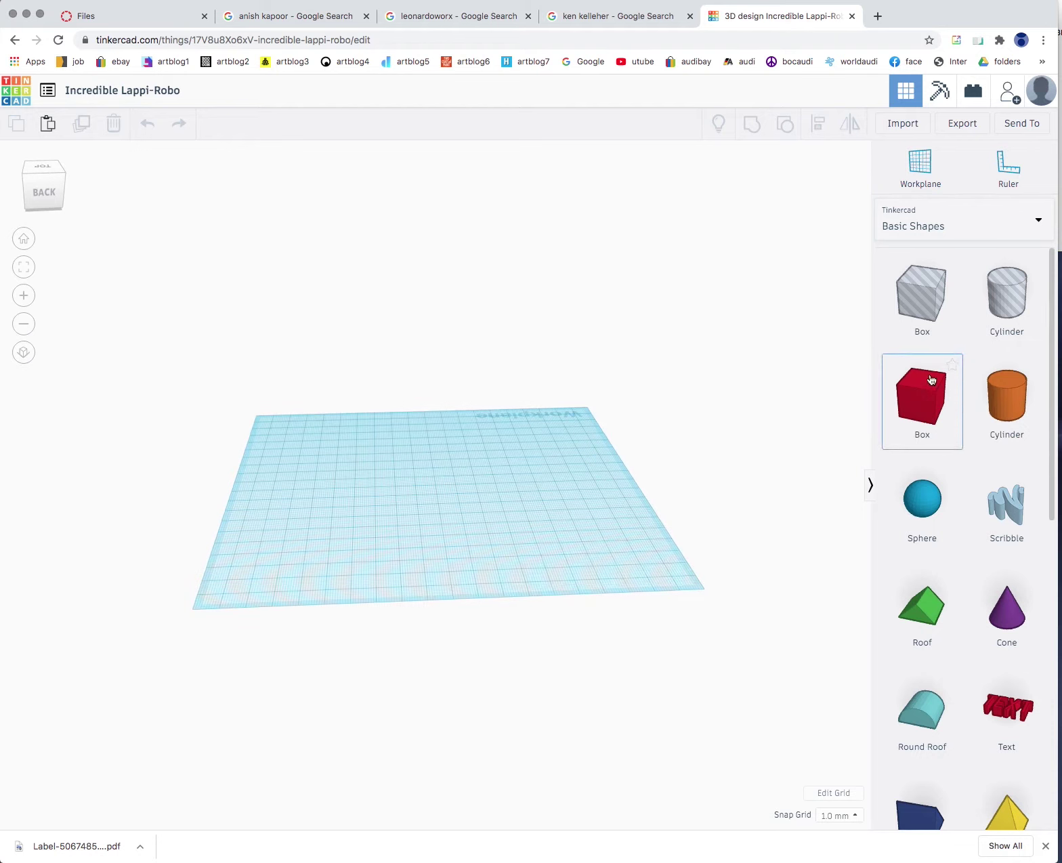
{"action": "left_click_drag", "start_coordinate": [907, 413], "coordinate": [905, 449]}
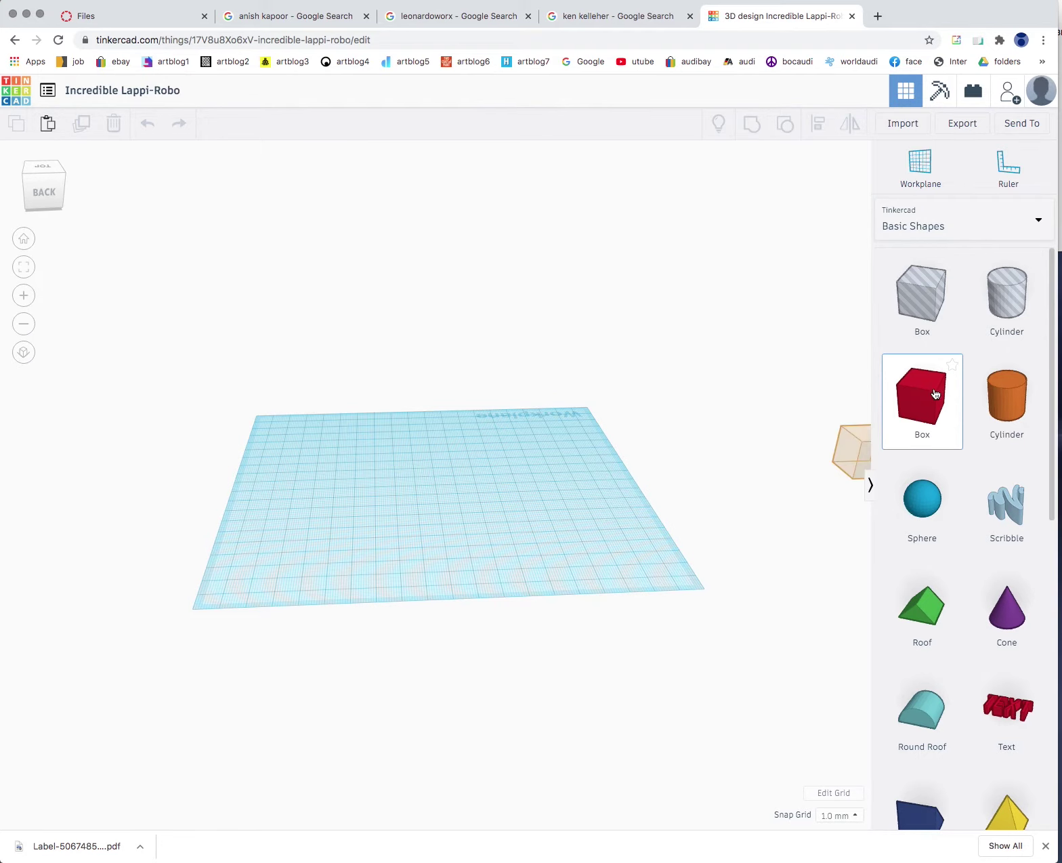
{"action": "left_click_drag", "start_coordinate": [854, 415], "coordinate": [432, 487]}
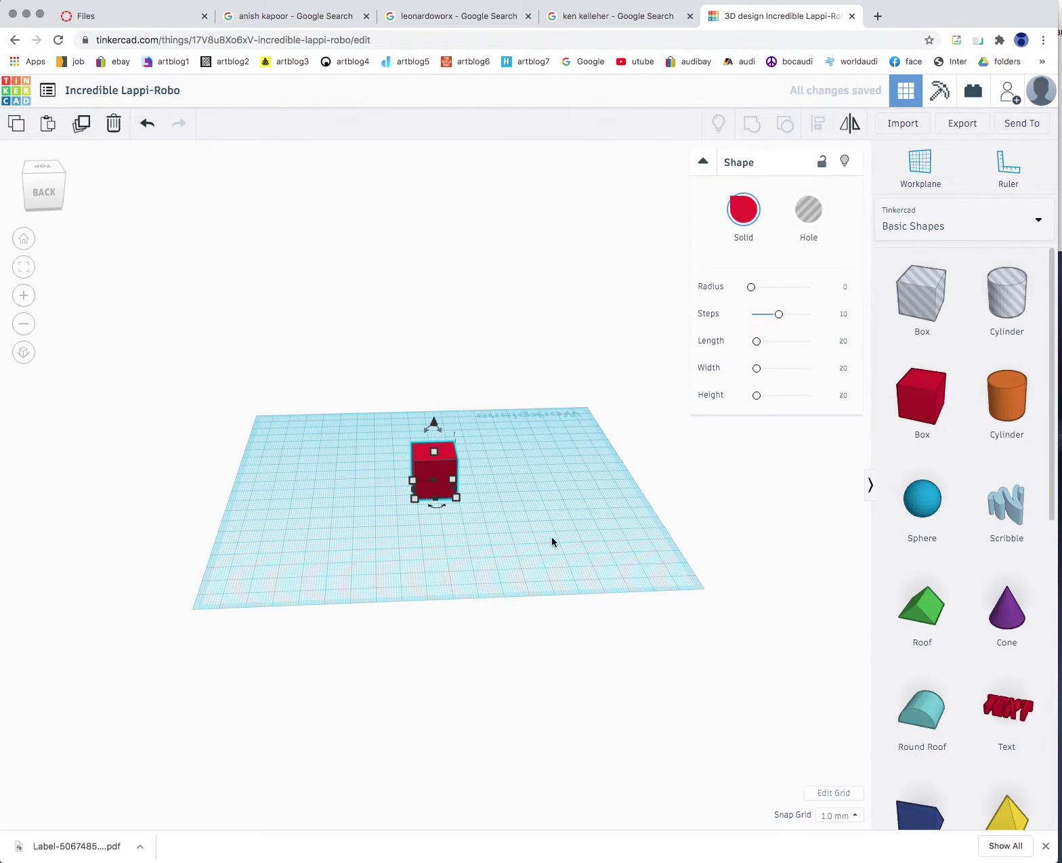
Examine the red box in the back and left views, deselect it, and orbit around it from above
{"action": "right_click_drag", "start_coordinate": [552, 542], "coordinate": [340, 541]}
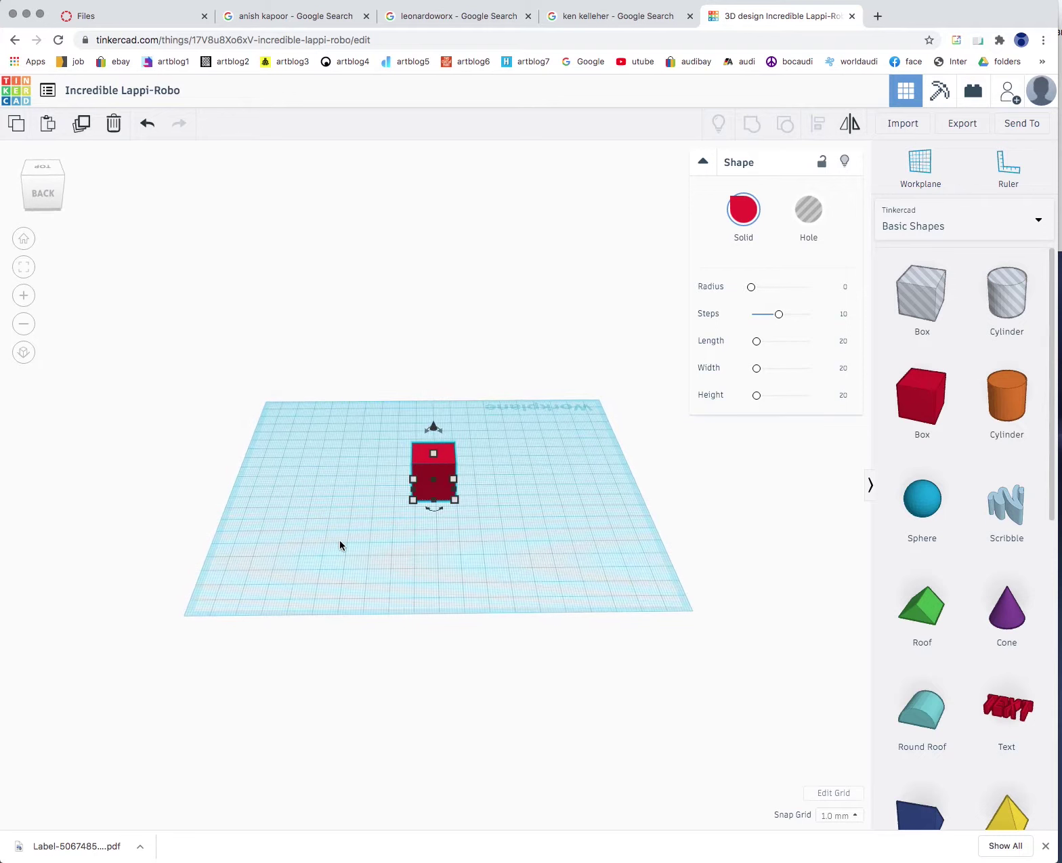
{"action": "left_click", "coordinate": [44, 195]}
{"action": "left_click", "coordinate": [43, 156]}
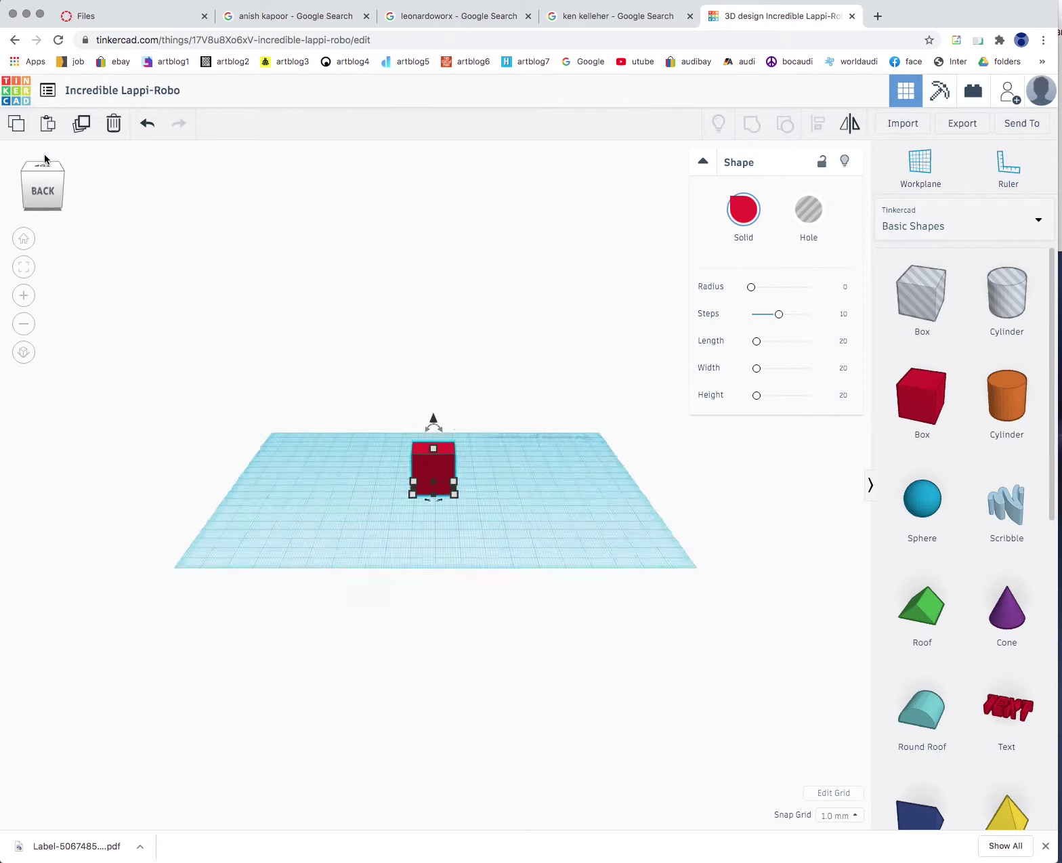
{"action": "left_click", "coordinate": [70, 184]}
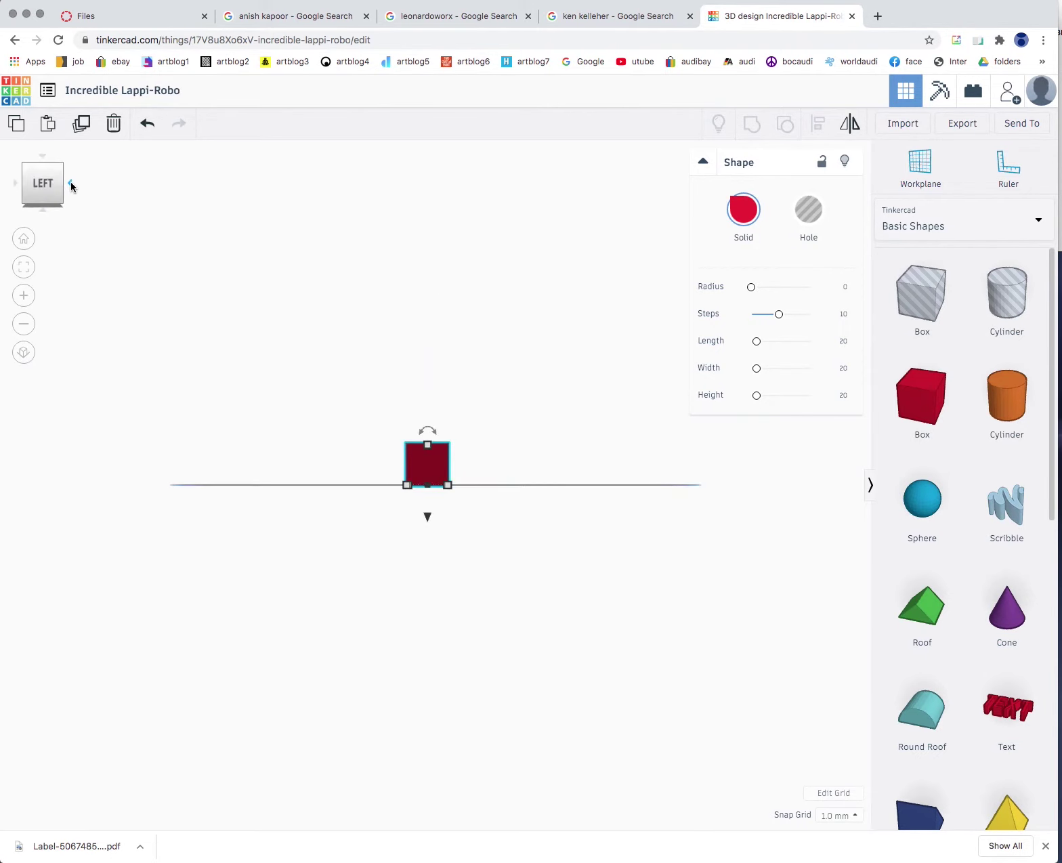
{"action": "left_click", "coordinate": [16, 184]}
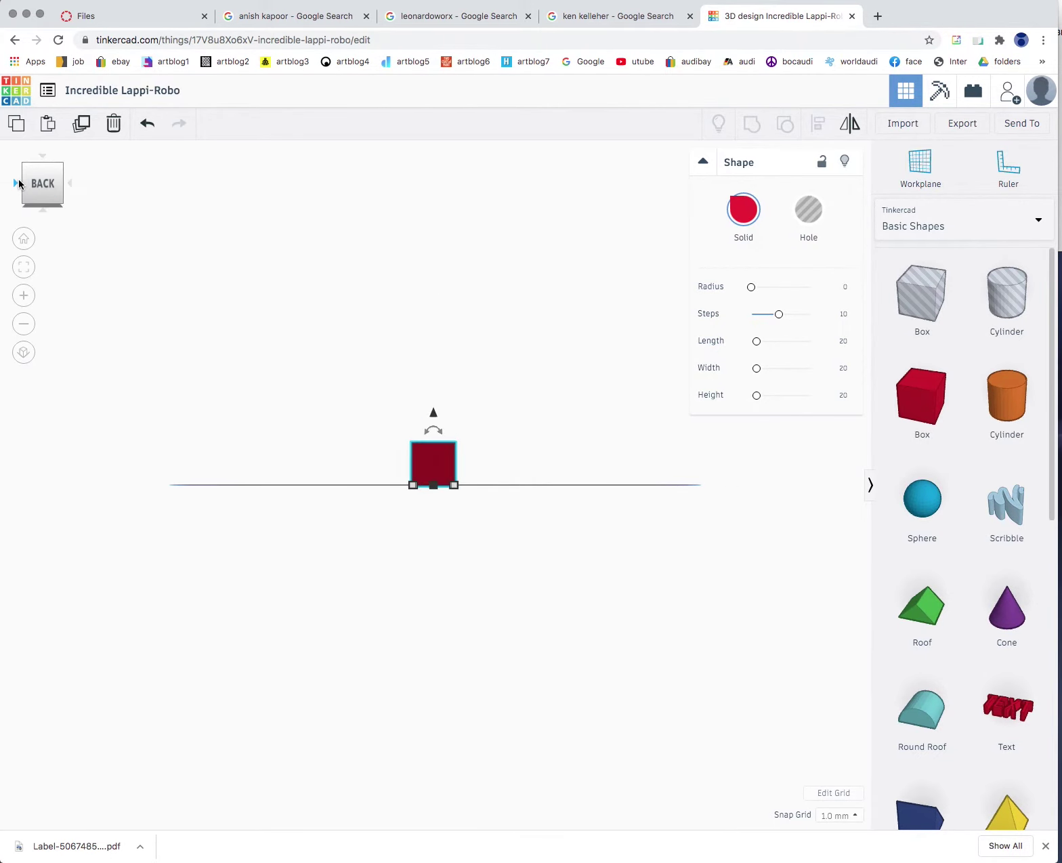
{"action": "left_click", "coordinate": [509, 443]}
{"action": "right_click_drag", "start_coordinate": [535, 433], "coordinate": [539, 456]}
{"action": "right_click_drag", "start_coordinate": [597, 432], "coordinate": [396, 409]}
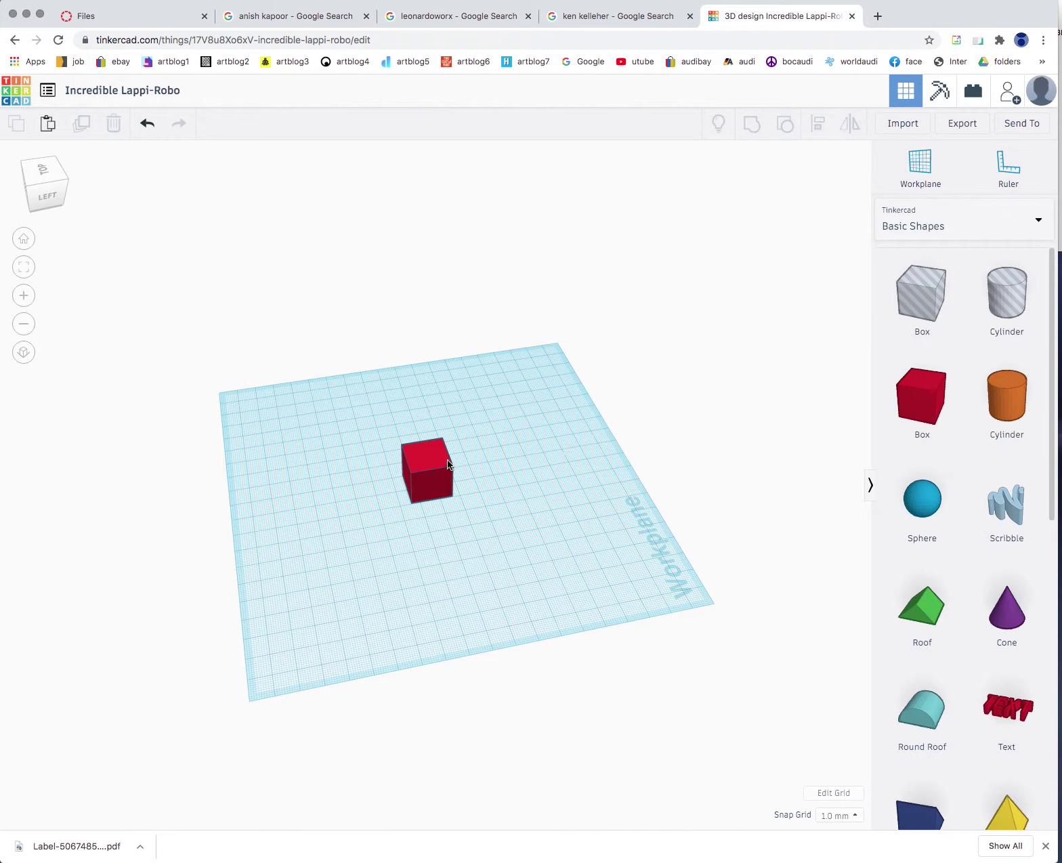
{"action": "right_click_drag", "start_coordinate": [558, 491], "coordinate": [493, 479]}
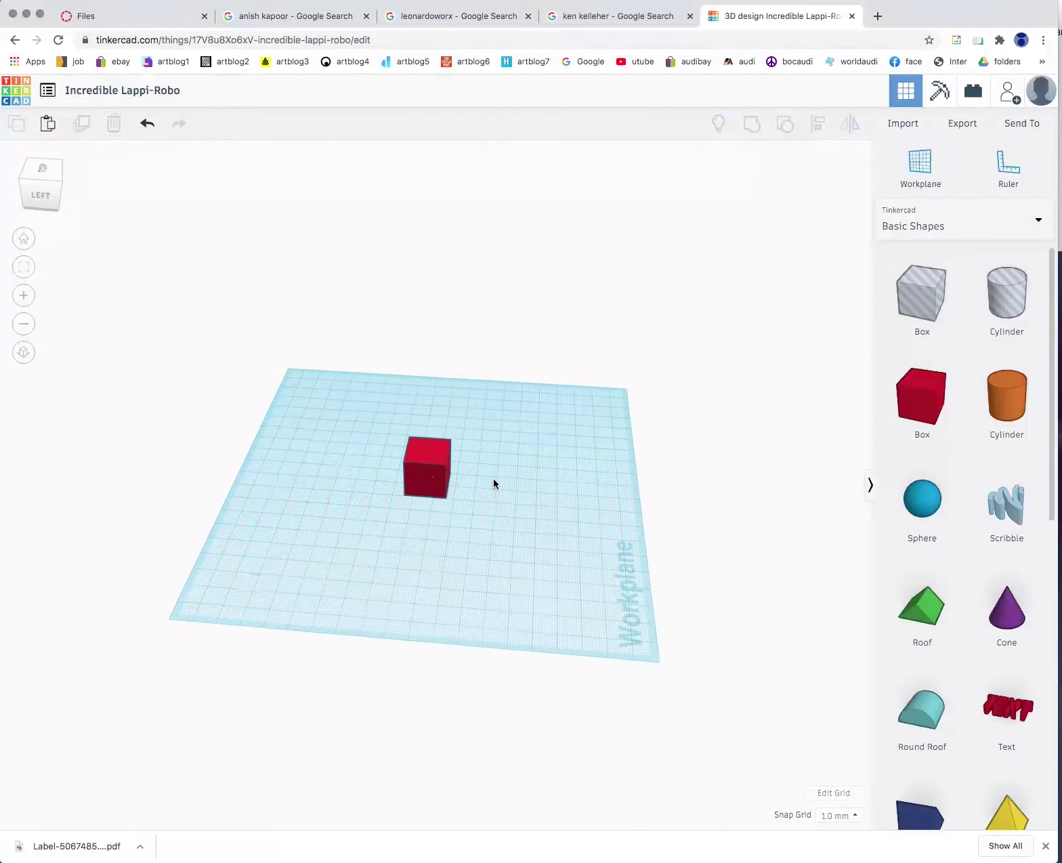
Select the red box and enlarge its base to about 72 by 78 mm from one corner
{"action": "left_click", "coordinate": [432, 466]}
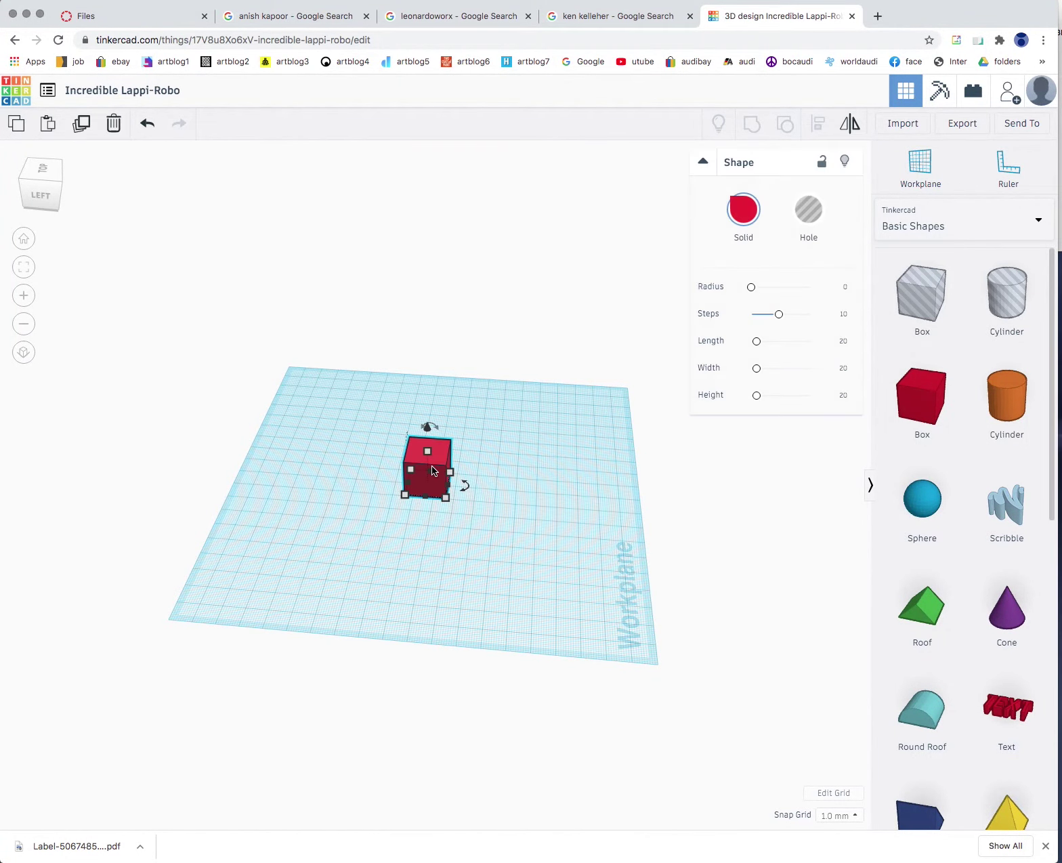
{"action": "right_click_drag", "start_coordinate": [573, 476], "coordinate": [476, 534]}
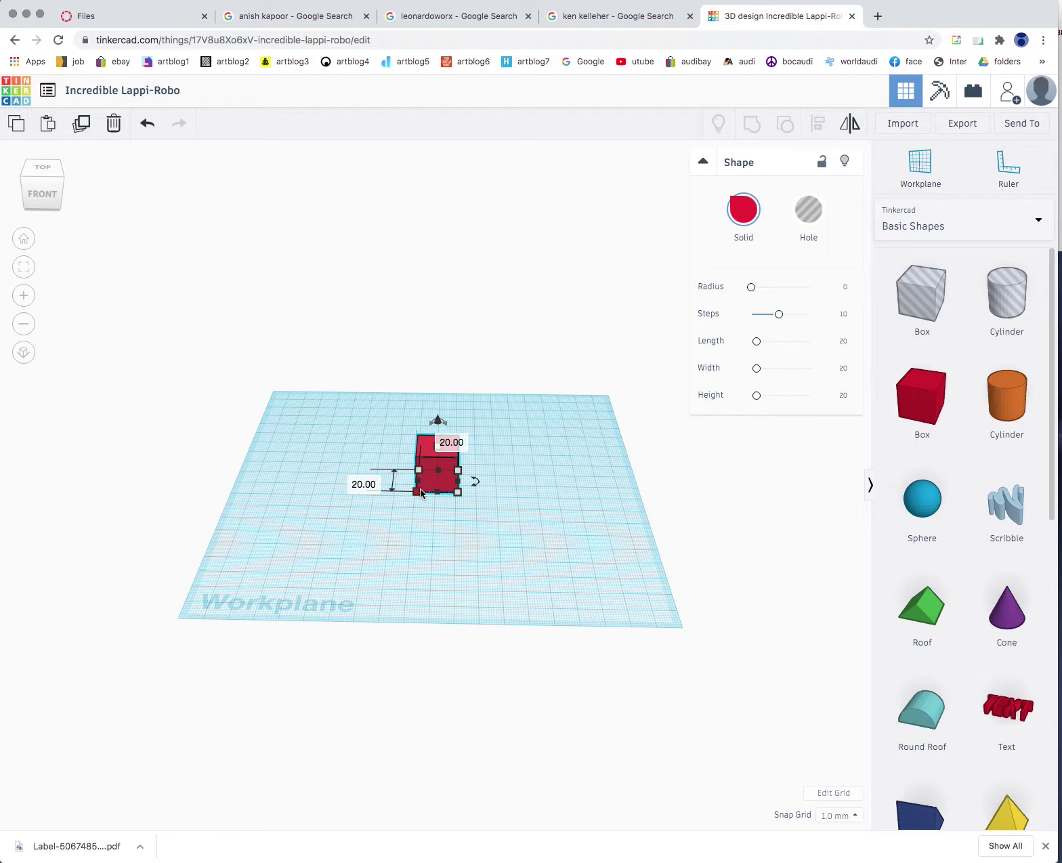
{"action": "left_click_drag", "start_coordinate": [455, 504], "coordinate": [578, 571]}
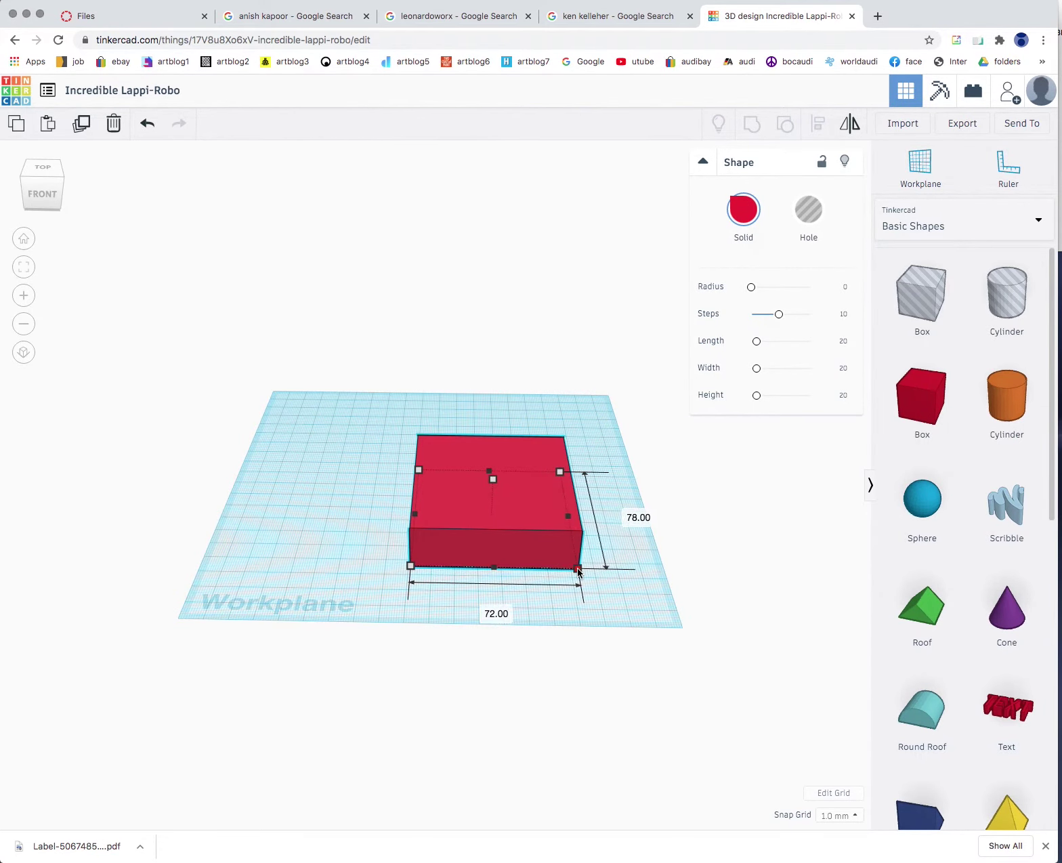
Stretch the box to several times its height and raise it 16 mm above the workplane
{"action": "right_click_drag", "start_coordinate": [649, 600], "coordinate": [631, 556]}
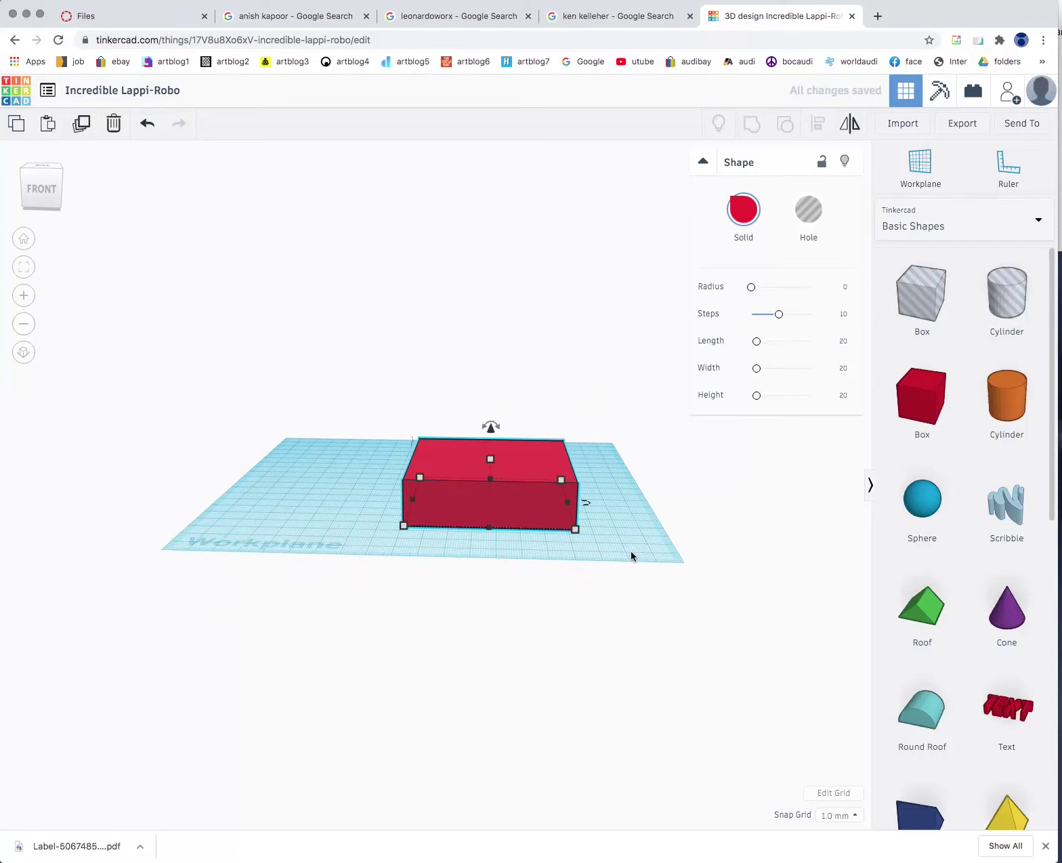
{"action": "left_click_drag", "start_coordinate": [489, 458], "coordinate": [504, 283]}
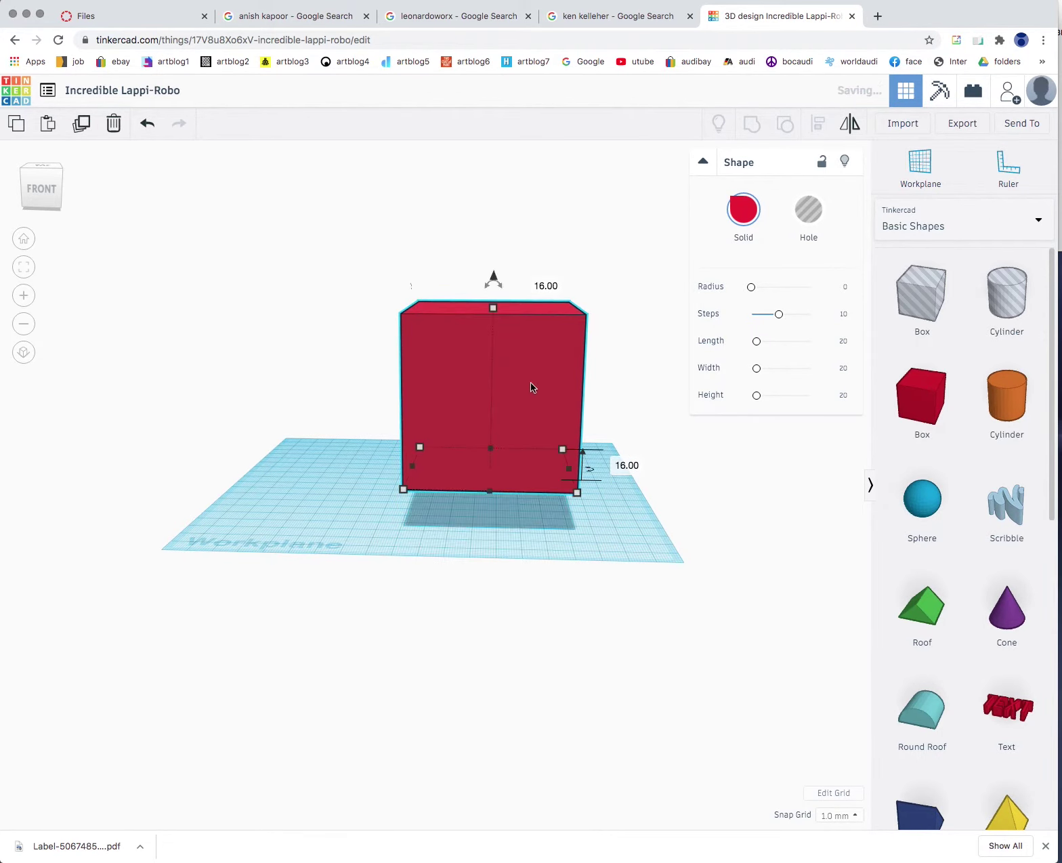
Move the raised box toward the front-left of the workplane, offset by about 27 mm and 40 mm
{"action": "left_click_drag", "start_coordinate": [523, 367], "coordinate": [459, 378]}
{"action": "scroll", "coordinate": [597, 411], "scroll_direction": "down", "scroll_amount": 5}
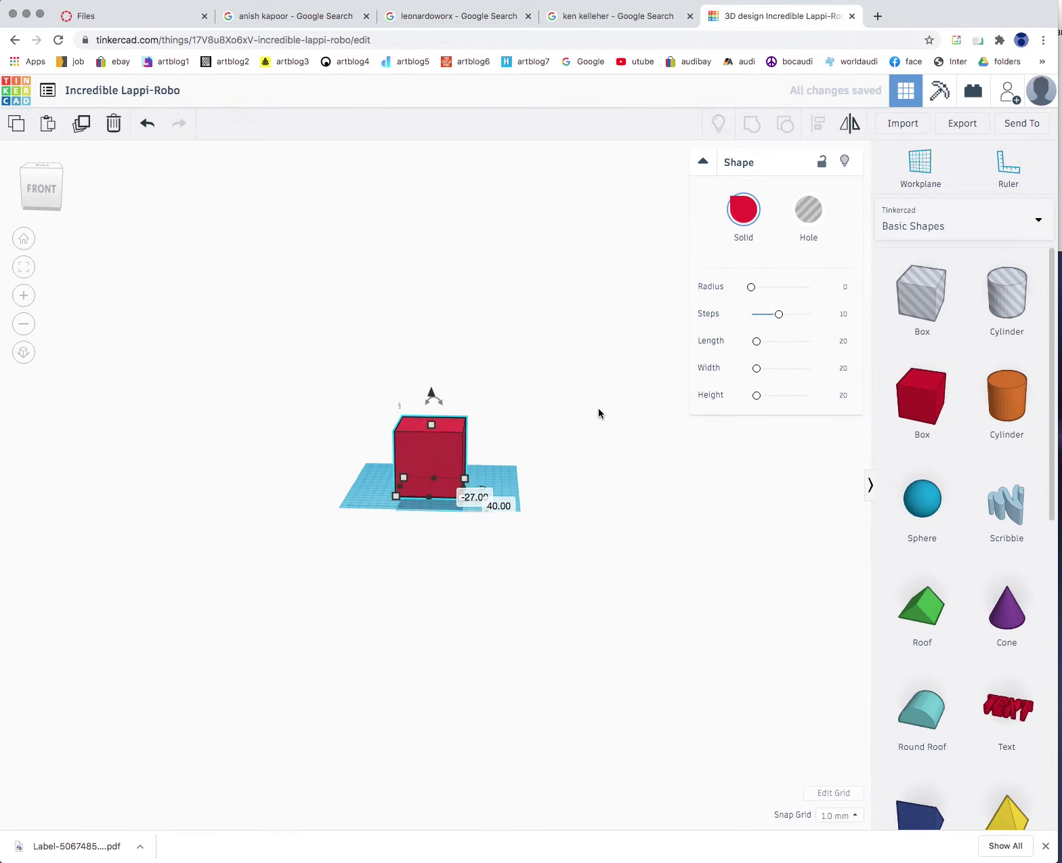
{"action": "scroll", "coordinate": [593, 413], "scroll_direction": "up", "scroll_amount": 5}
{"action": "scroll", "coordinate": [593, 415], "scroll_direction": "down", "scroll_amount": 5}
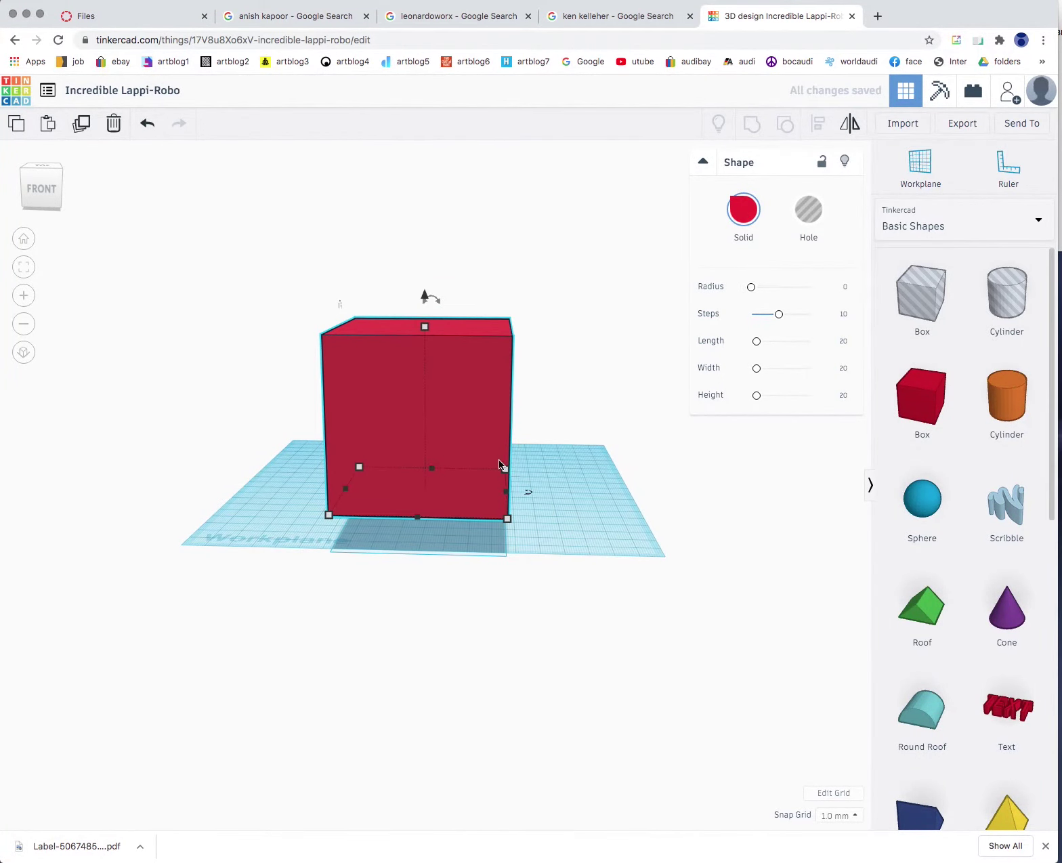
Resize the box's base to about 67 by 90 mm and flatten its height into a low slab
{"action": "left_click_drag", "start_coordinate": [501, 466], "coordinate": [482, 530]}
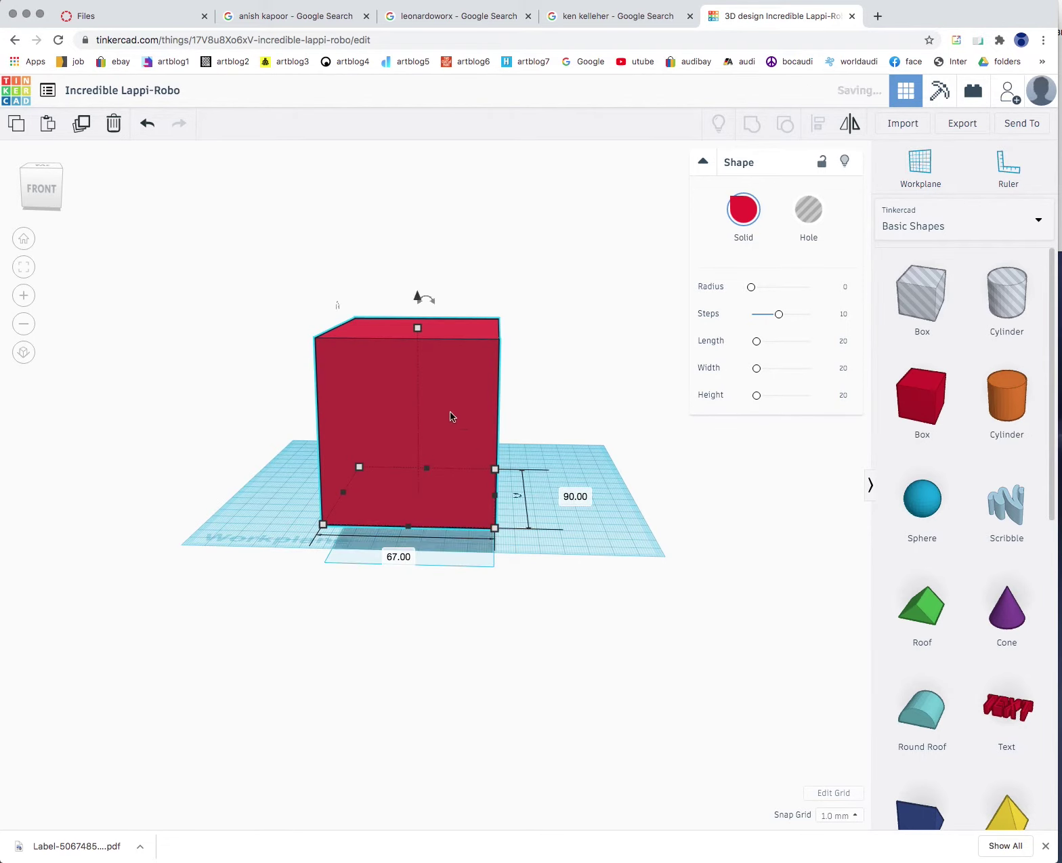
{"action": "left_click_drag", "start_coordinate": [415, 329], "coordinate": [416, 459]}
{"action": "right_click_drag", "start_coordinate": [597, 472], "coordinate": [323, 460]}
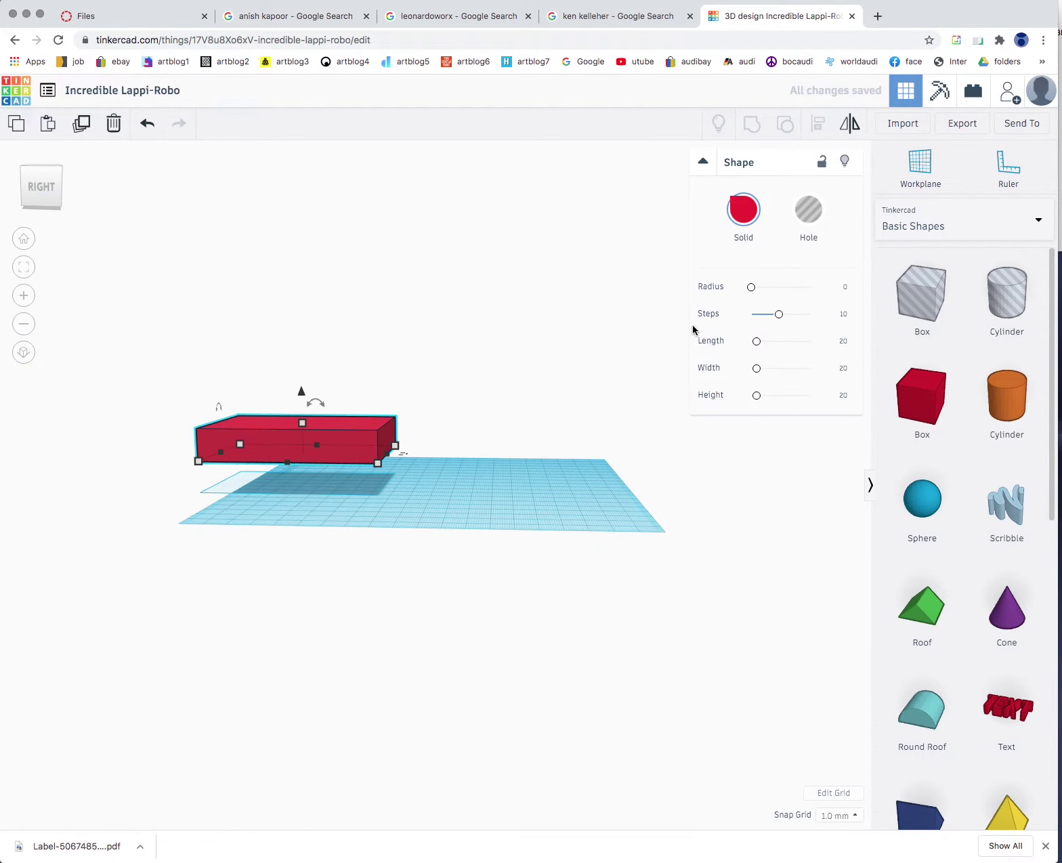
Search the web for "tinkercad shortcuts" in a new browser tab and open the Tinkercad Blog keyboard shortcuts chart image
{"action": "left_click", "coordinate": [877, 17]}
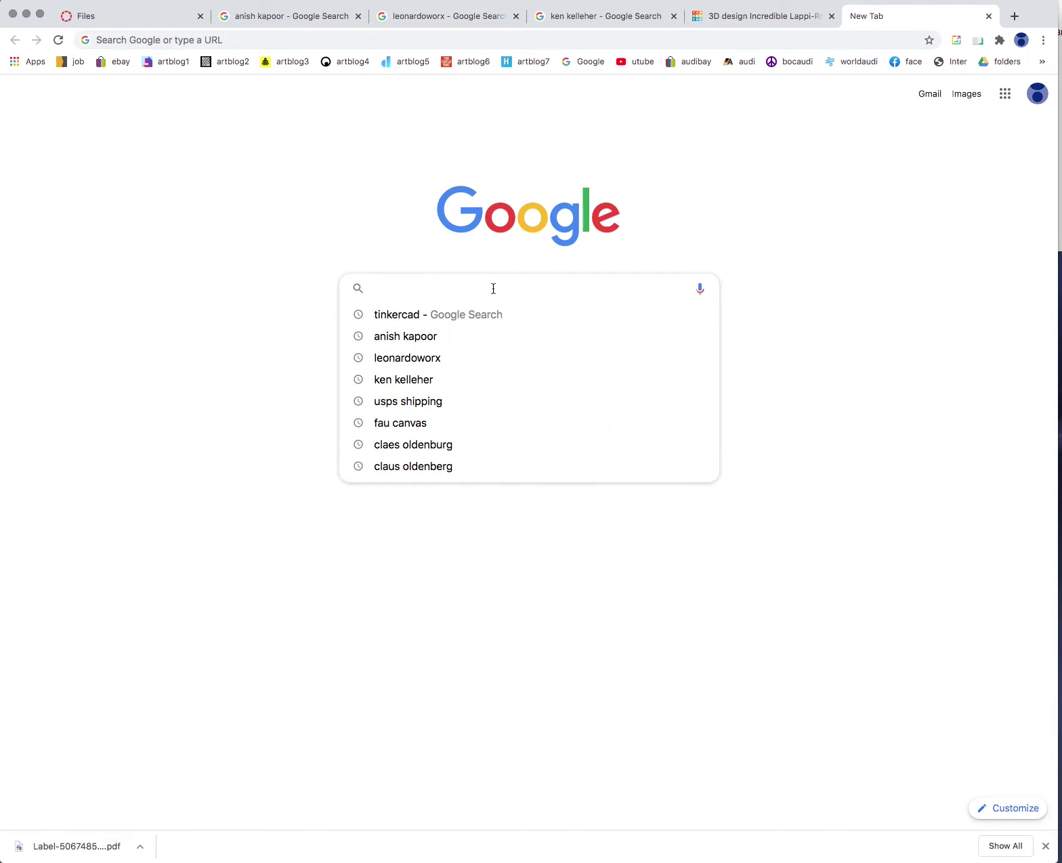
{"action": "type", "text": "tinkercad shortcuts"}
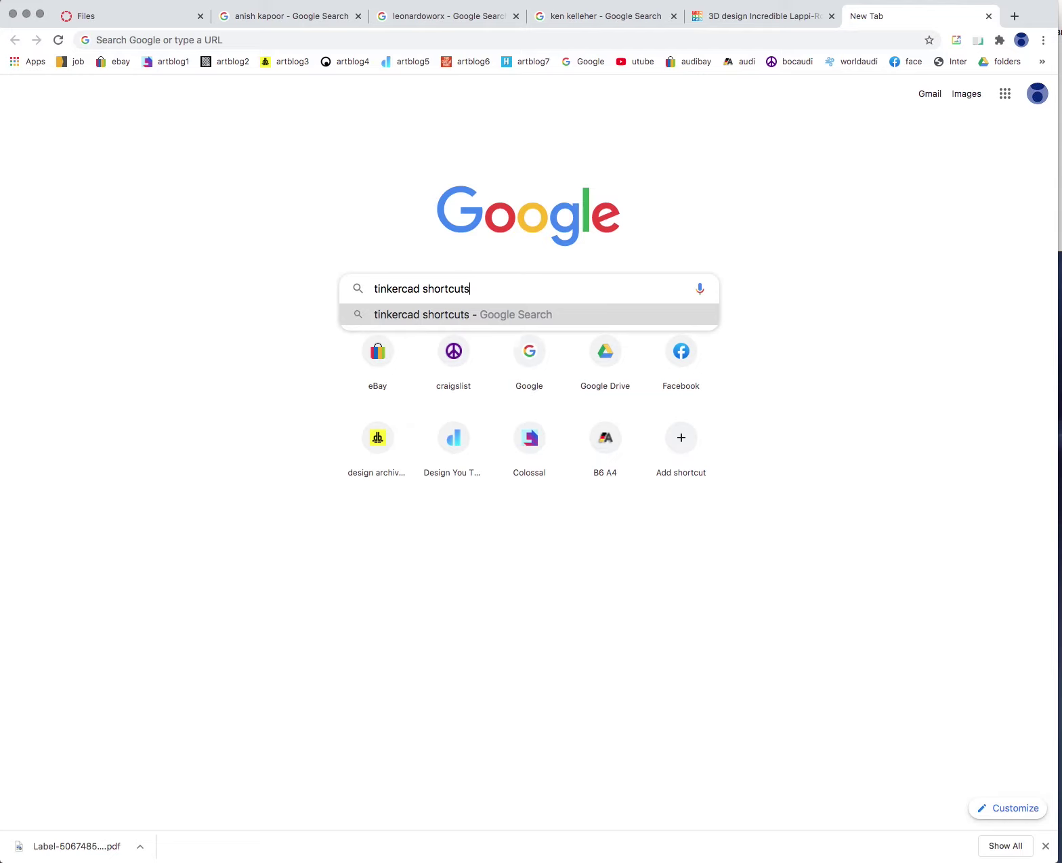
{"action": "key", "text": "Return"}
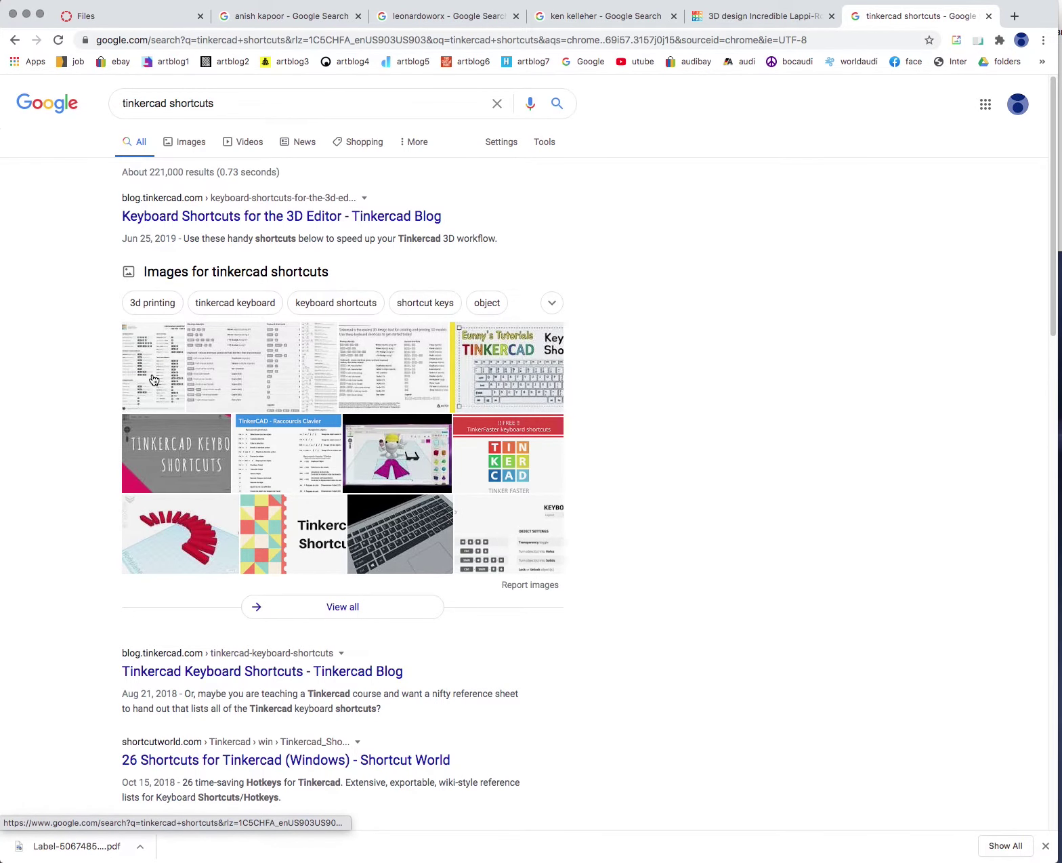
{"action": "left_click", "coordinate": [154, 380]}
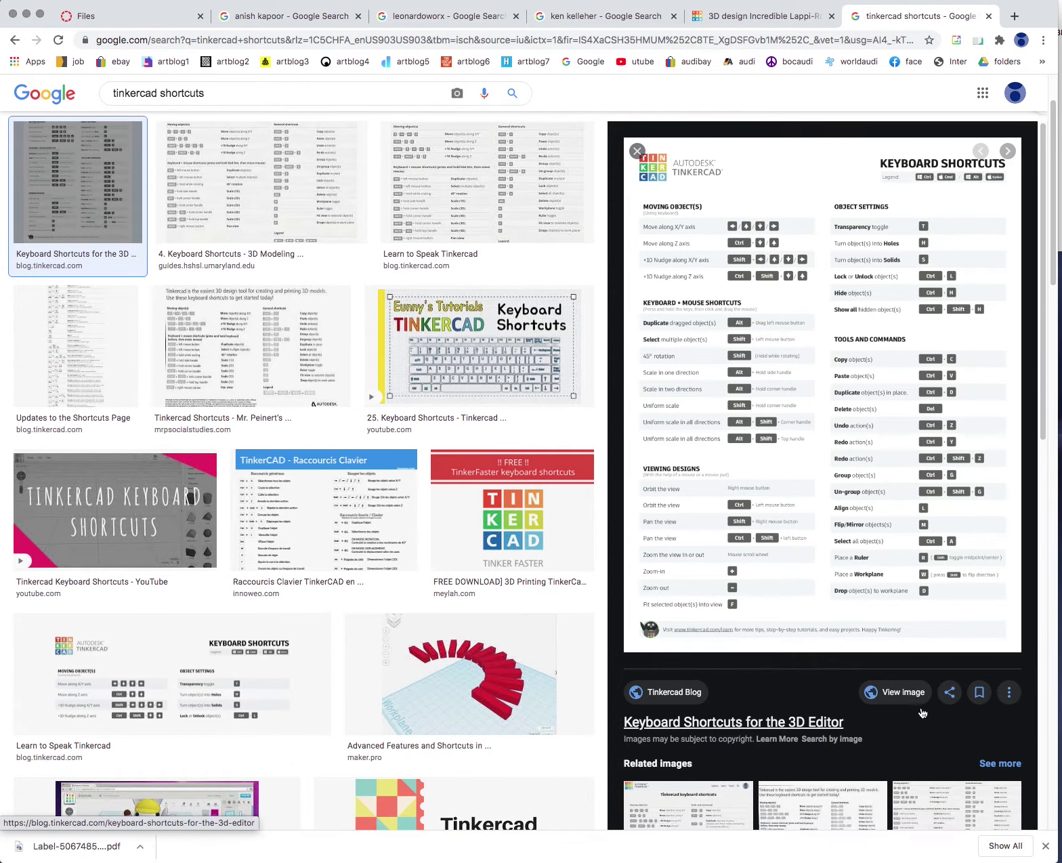
Save the linked Tinkercad shortcuts page to the Desktop as keyboard-shortcuts-for-the-3d-editor and open the saved copy to view its chart
{"action": "right_click", "coordinate": [783, 457]}
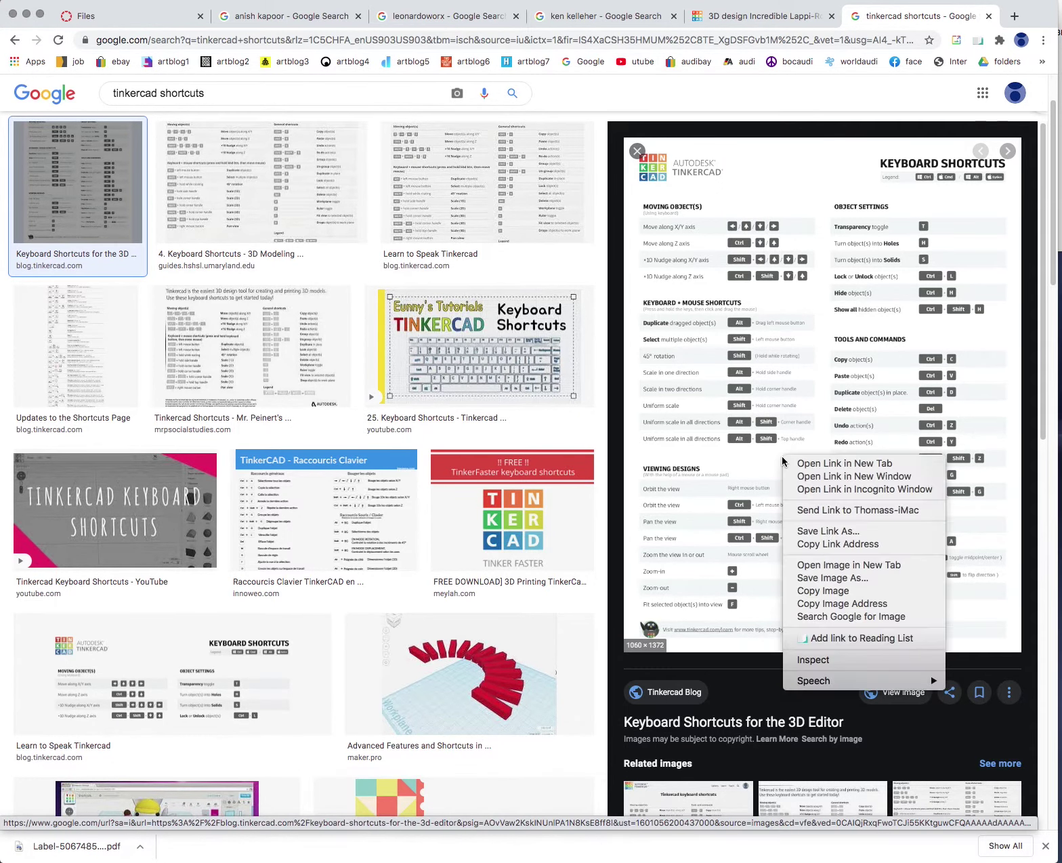
{"action": "left_click", "coordinate": [812, 531]}
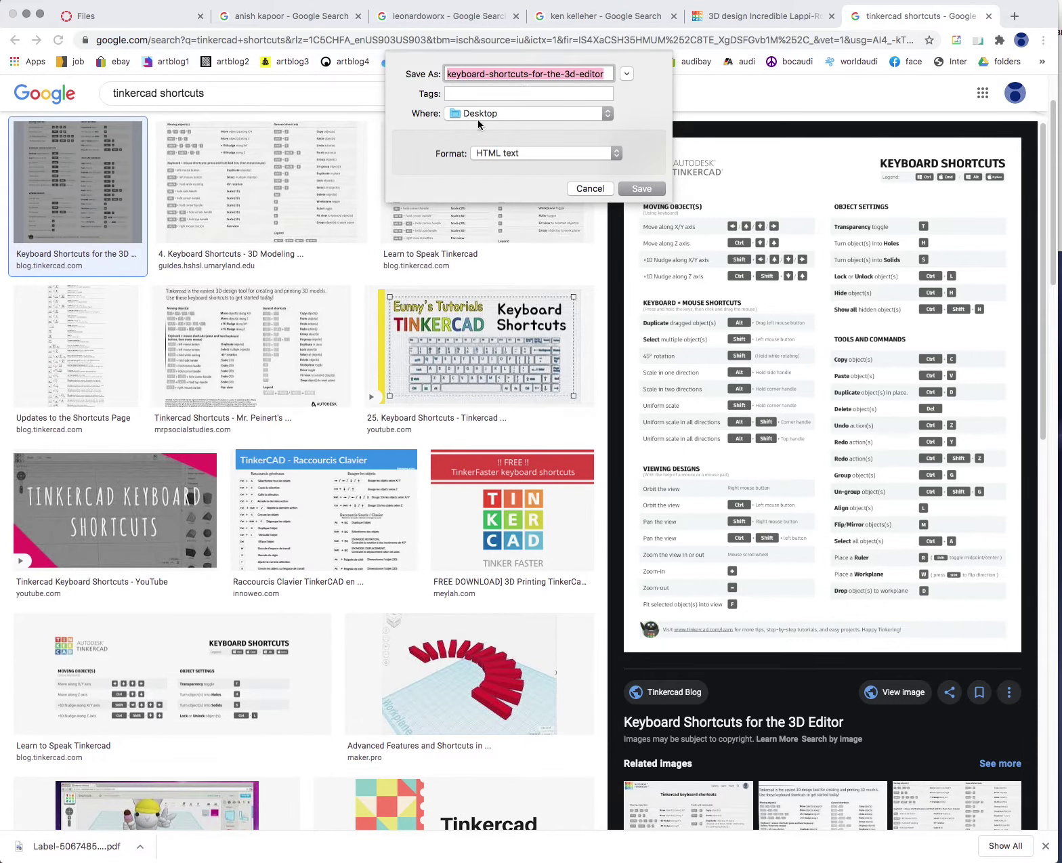
{"action": "left_click", "coordinate": [635, 187]}
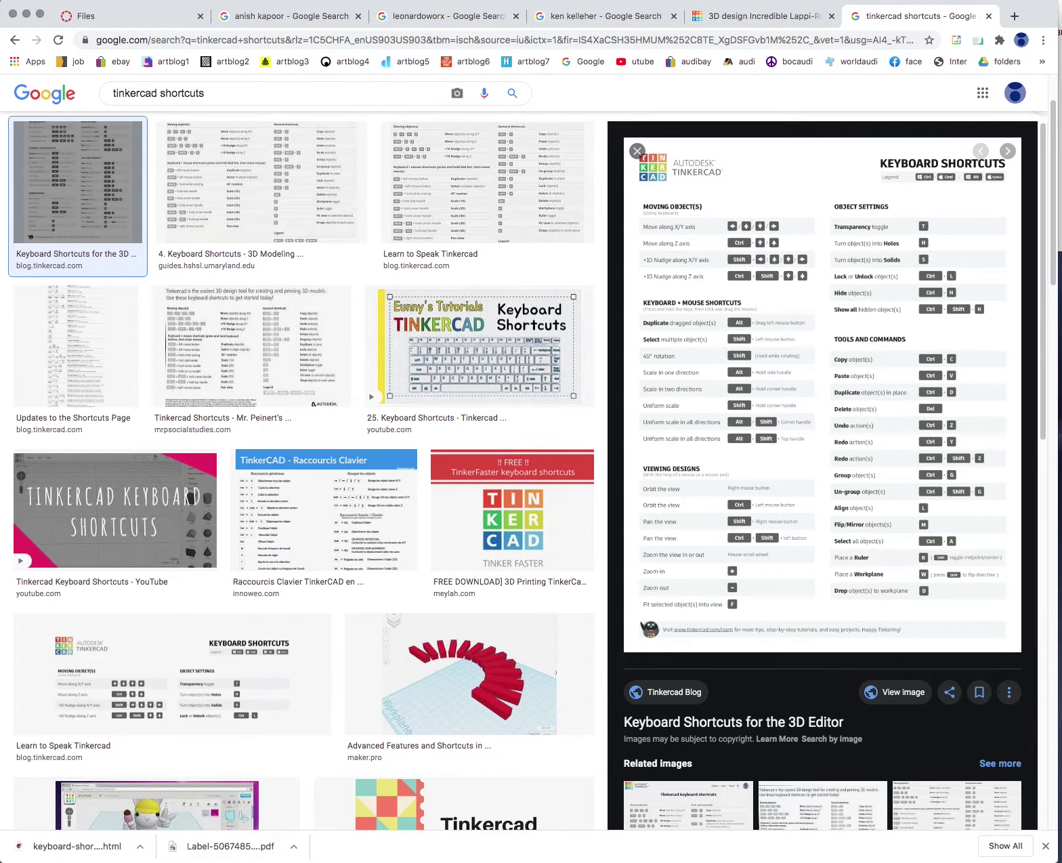
{"action": "left_click", "coordinate": [457, 93]}
{"action": "left_click", "coordinate": [67, 846]}
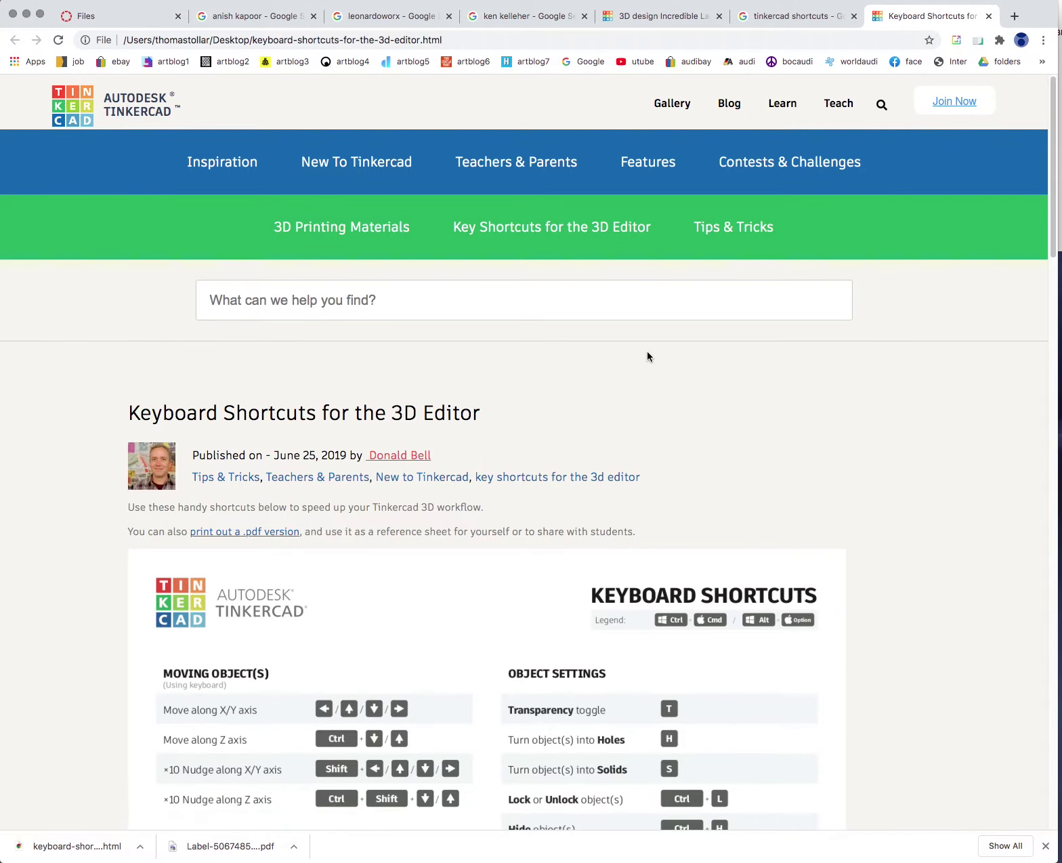
{"action": "scroll", "coordinate": [522, 382], "scroll_direction": "down", "scroll_amount": 8}
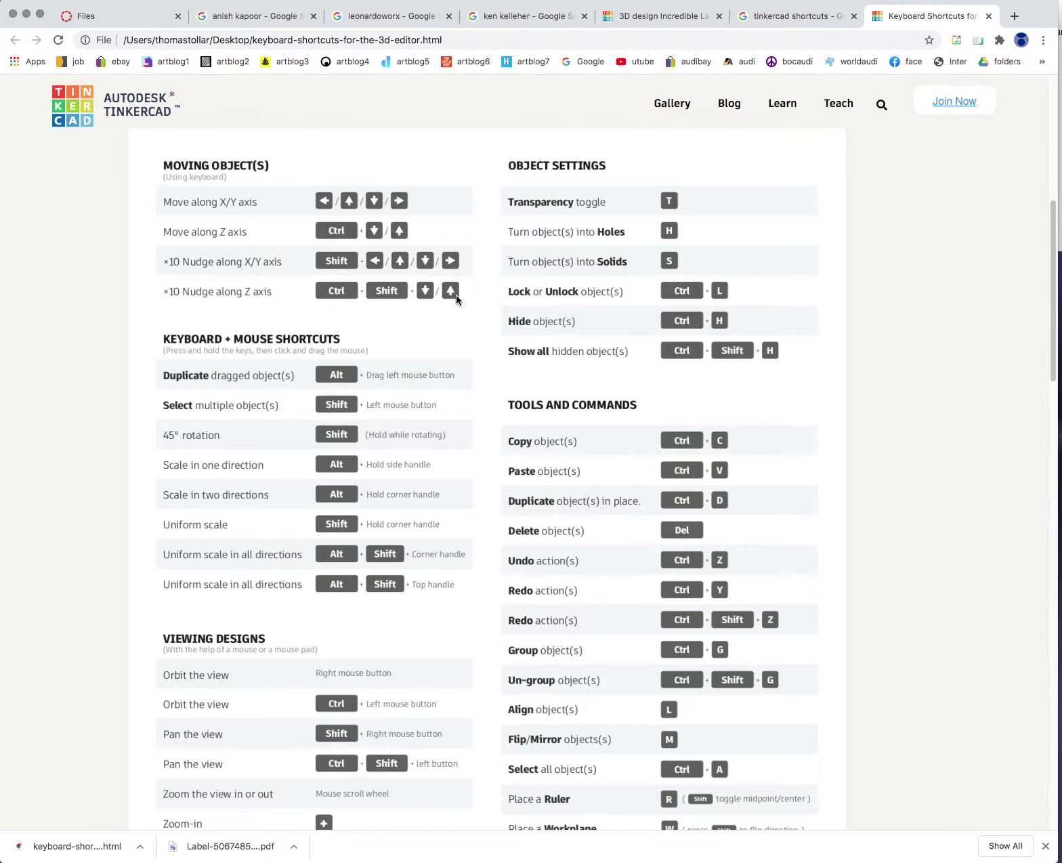
{"action": "scroll", "coordinate": [456, 295], "scroll_direction": "down", "scroll_amount": 1}
Close the shortcuts image search and look up the drop-to-workplane command in the saved keyboard shortcuts chart
{"action": "left_click", "coordinate": [756, 19]}
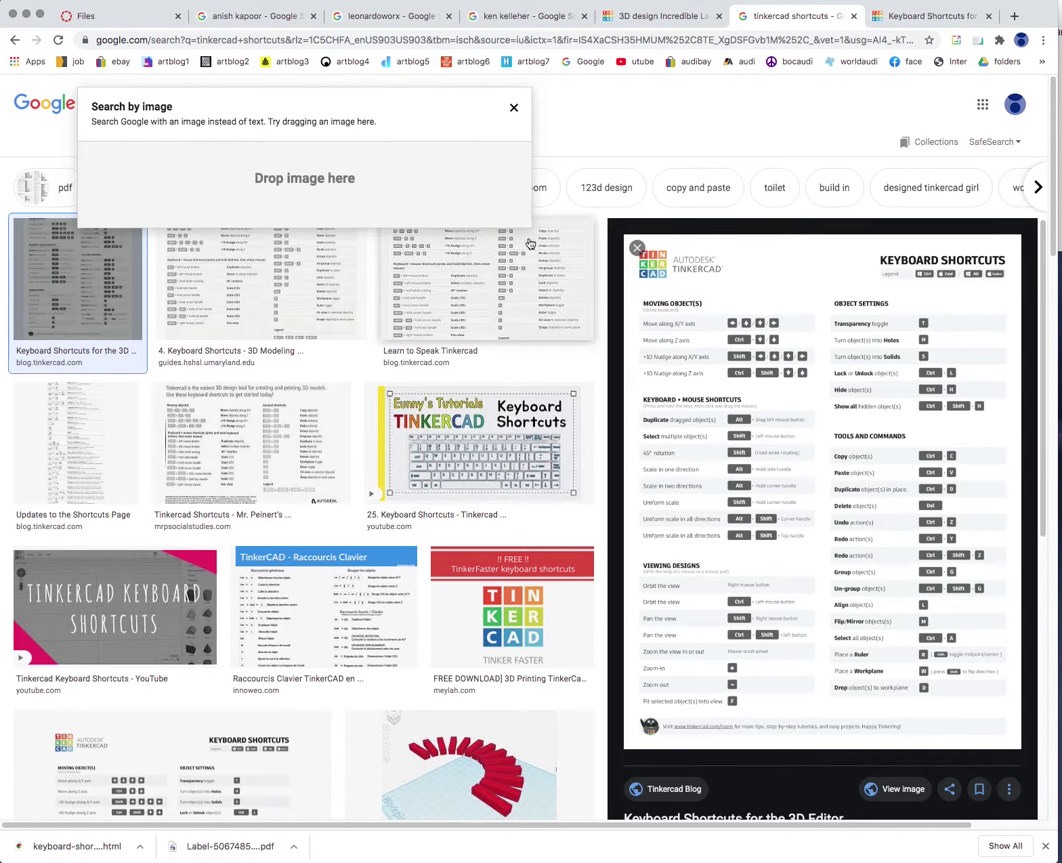
{"action": "left_click", "coordinate": [852, 17]}
{"action": "left_click", "coordinate": [667, 19]}
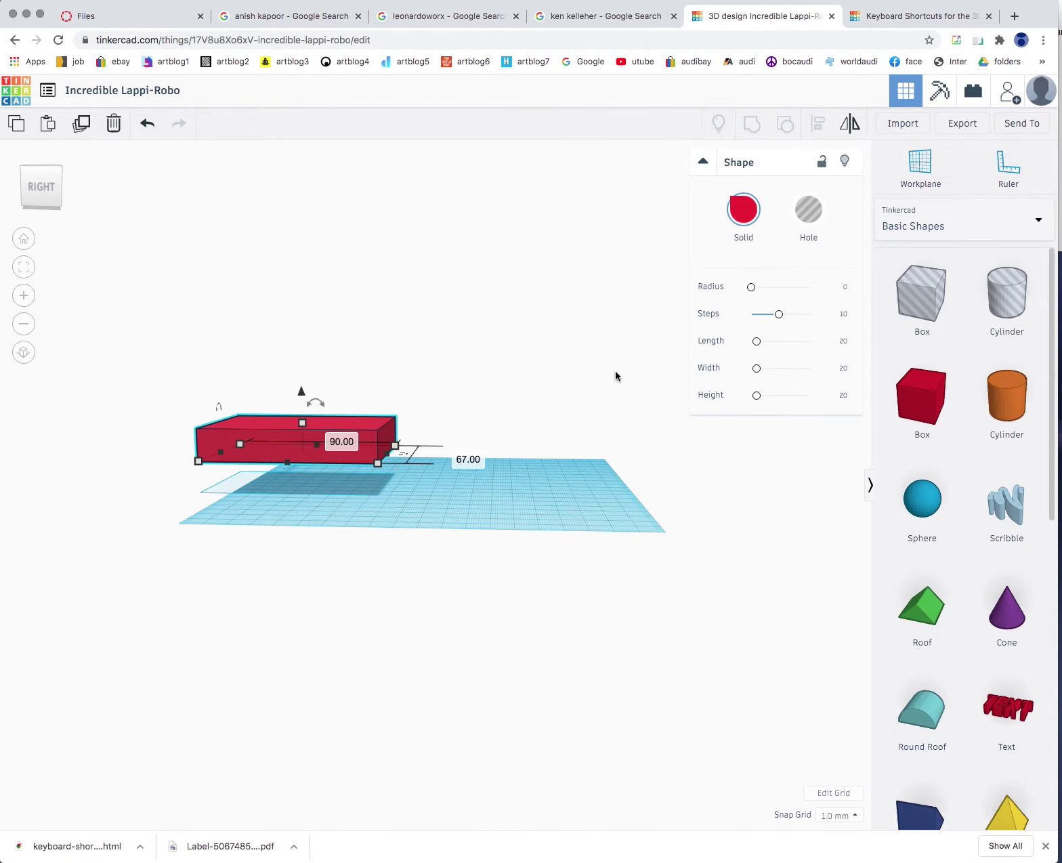
{"action": "left_click", "coordinate": [903, 18]}
{"action": "scroll", "coordinate": [387, 386], "scroll_direction": "down", "scroll_amount": 5}
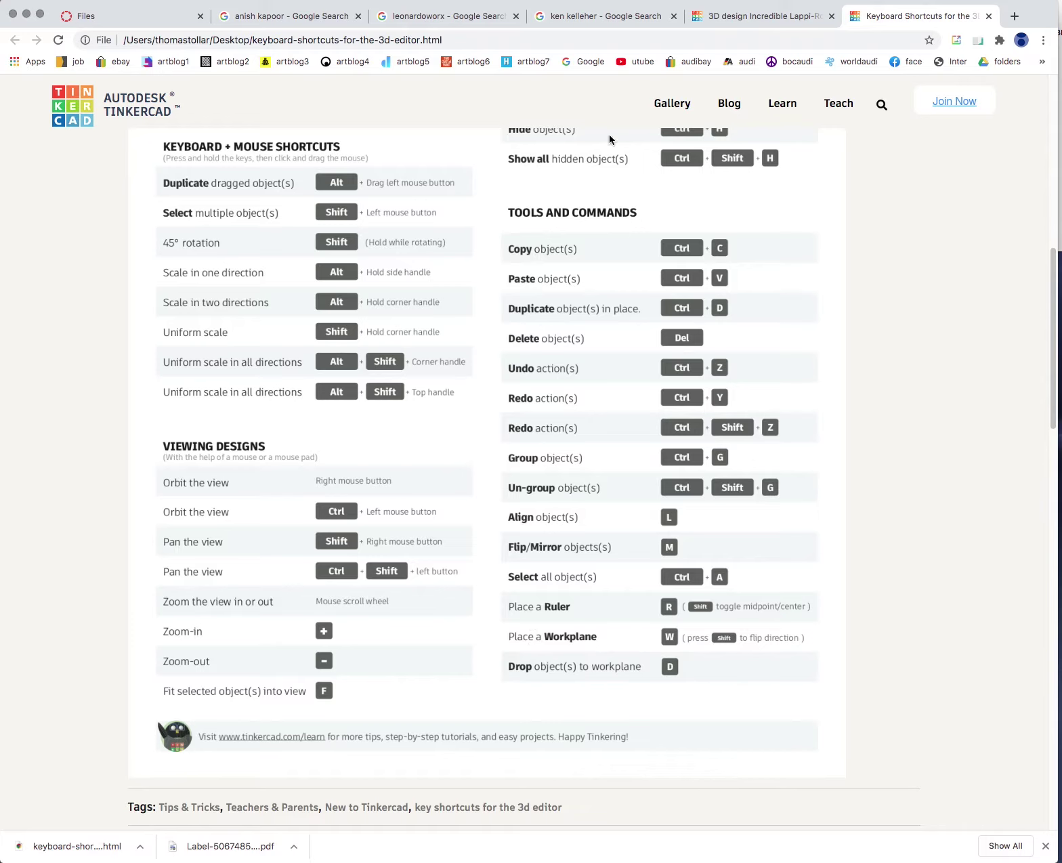
In the Tinkercad design, drop the floating red slab onto the workplane, and repeat the drop after lifting the slab high above it
{"action": "left_click", "coordinate": [736, 20]}
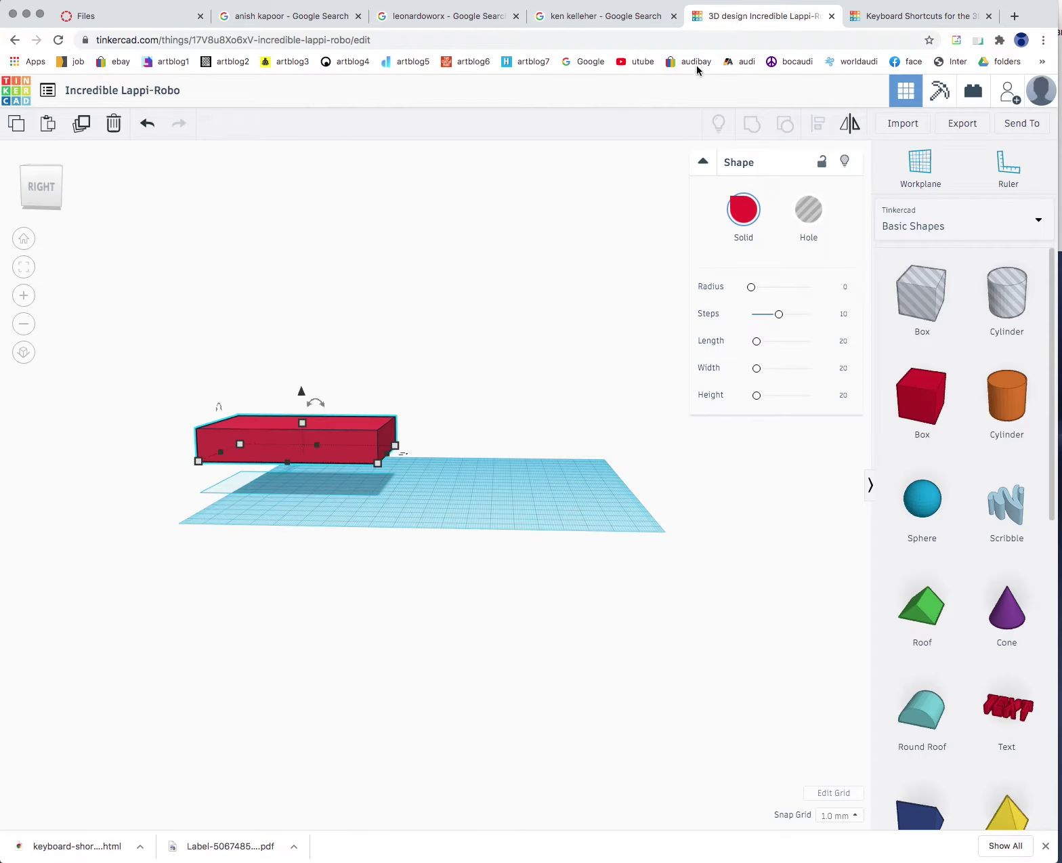
{"action": "key", "text": "d"}
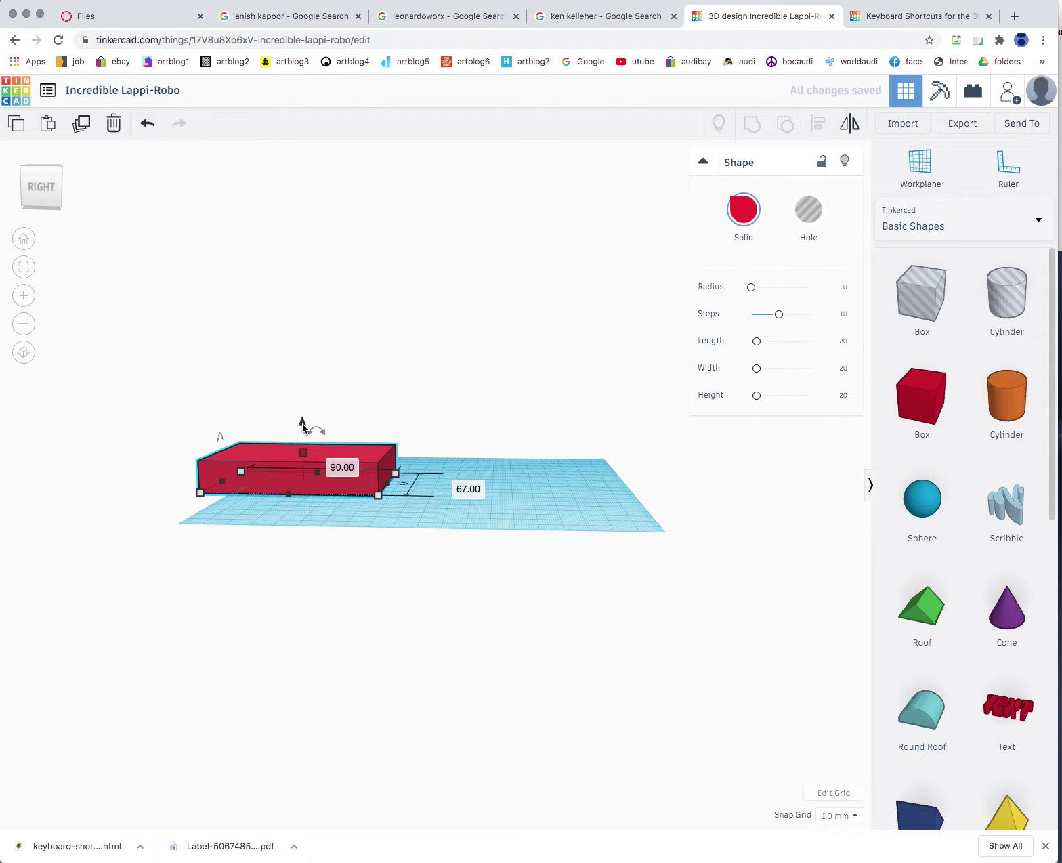
{"action": "left_click_drag", "start_coordinate": [302, 423], "coordinate": [310, 303]}
{"action": "left_click", "coordinate": [534, 400]}
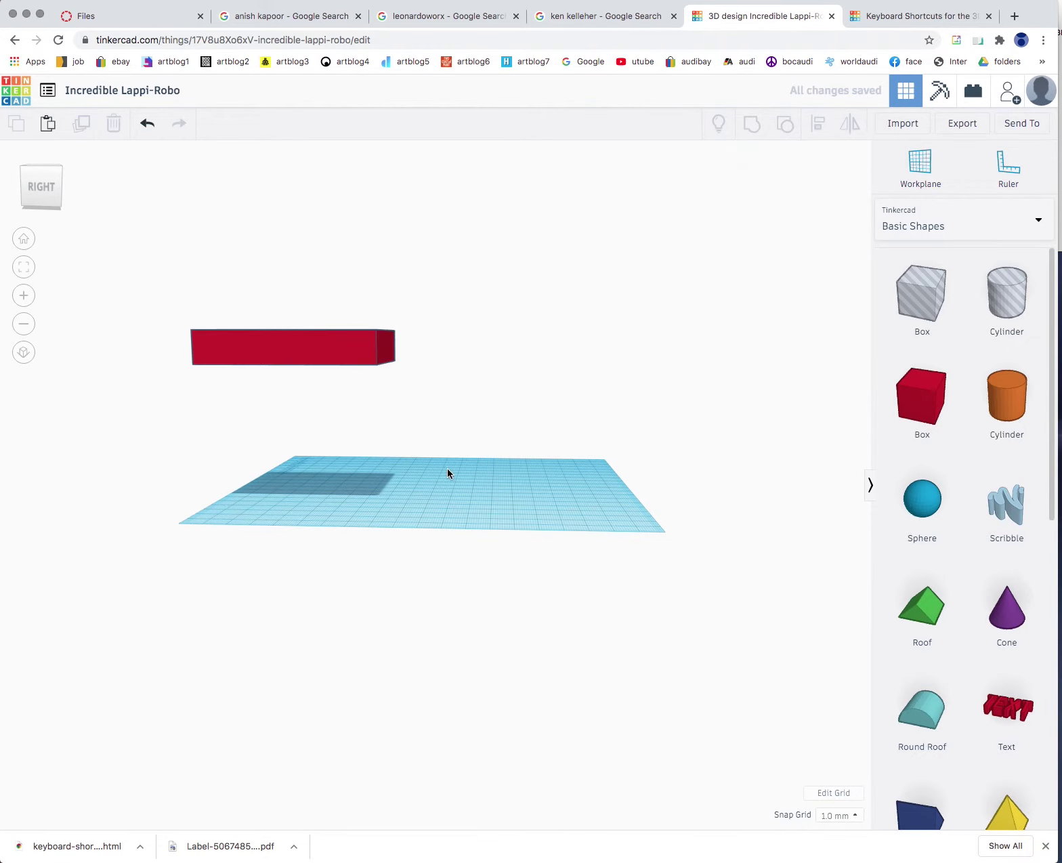
{"action": "left_click", "coordinate": [310, 351]}
{"action": "key", "text": "d"}
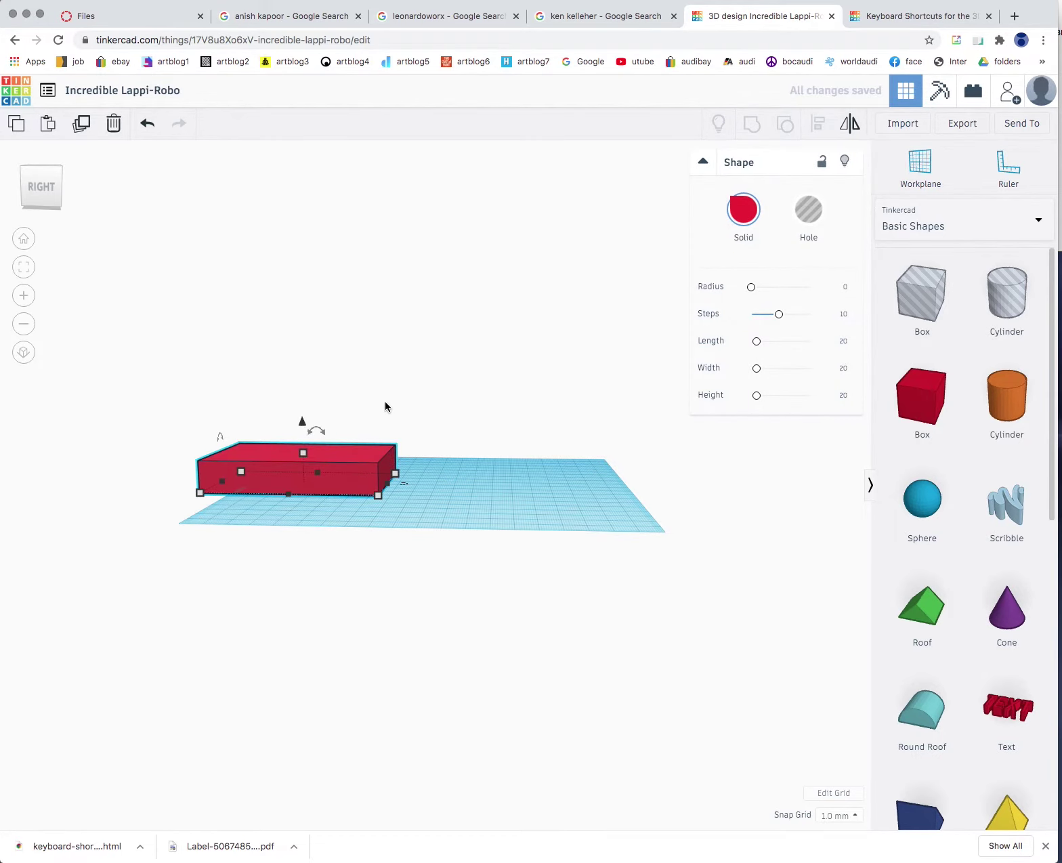
Place a solid cylinder from the basic shapes on the empty area of the workplane beside the red slab
{"action": "right_click_drag", "start_coordinate": [494, 437], "coordinate": [287, 493]}
{"action": "right_click_drag", "start_coordinate": [614, 491], "coordinate": [516, 392]}
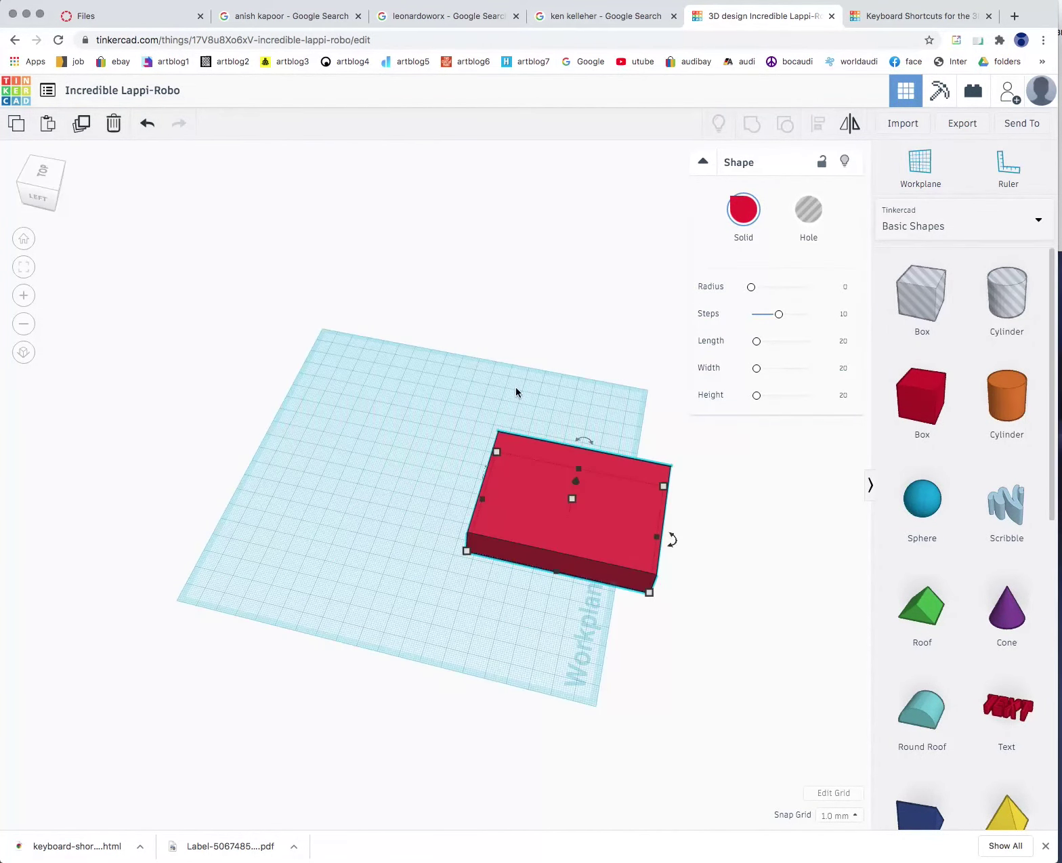
{"action": "left_click", "coordinate": [522, 386]}
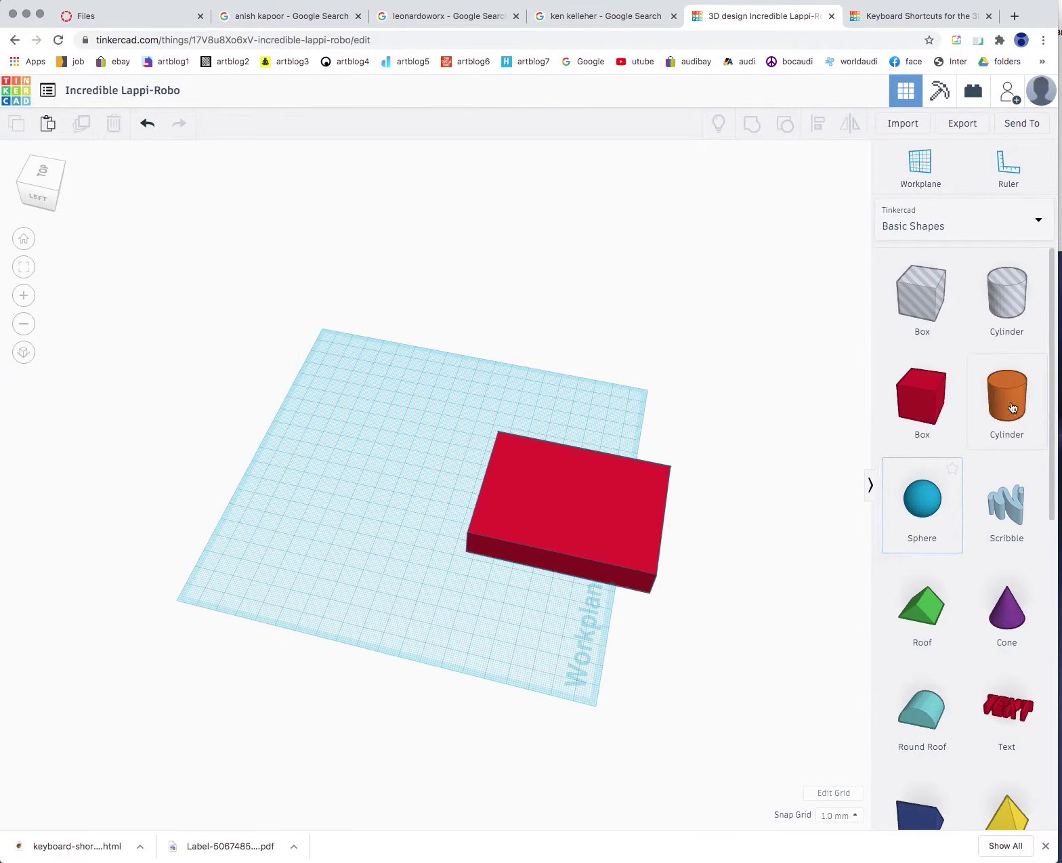
{"action": "right_click_drag", "start_coordinate": [347, 501], "coordinate": [484, 499]}
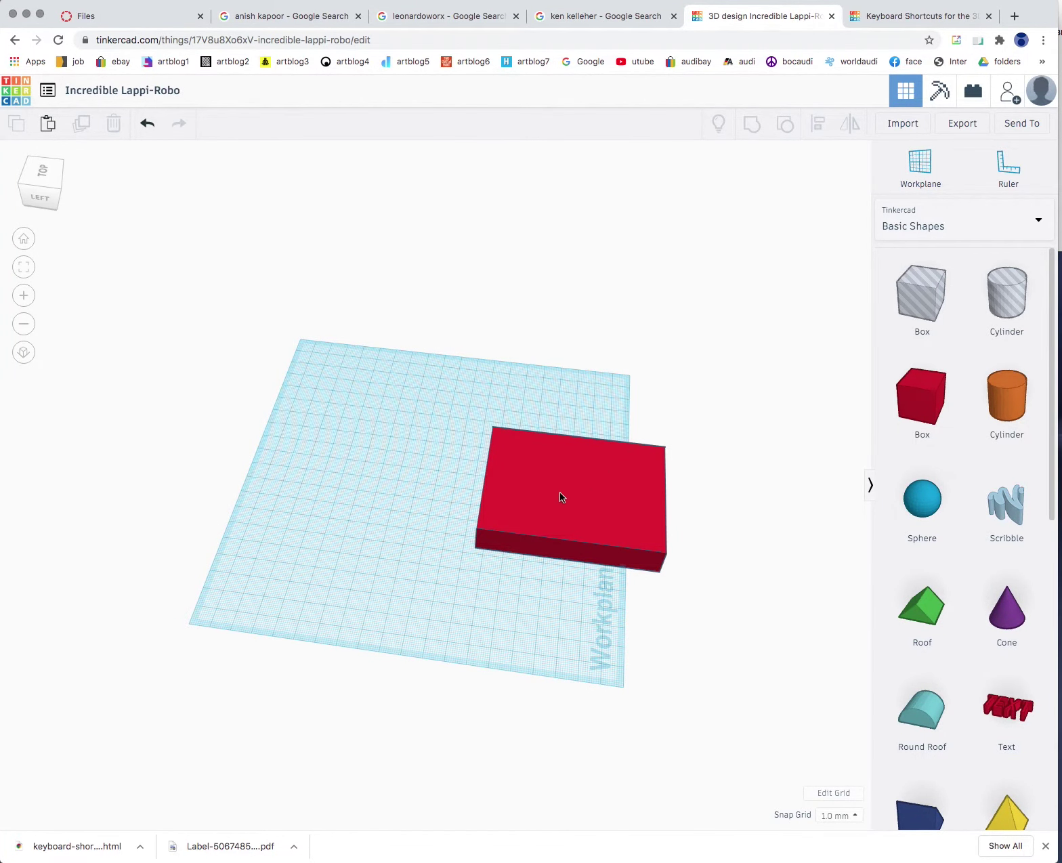
{"action": "left_click_drag", "start_coordinate": [1007, 410], "coordinate": [357, 458]}
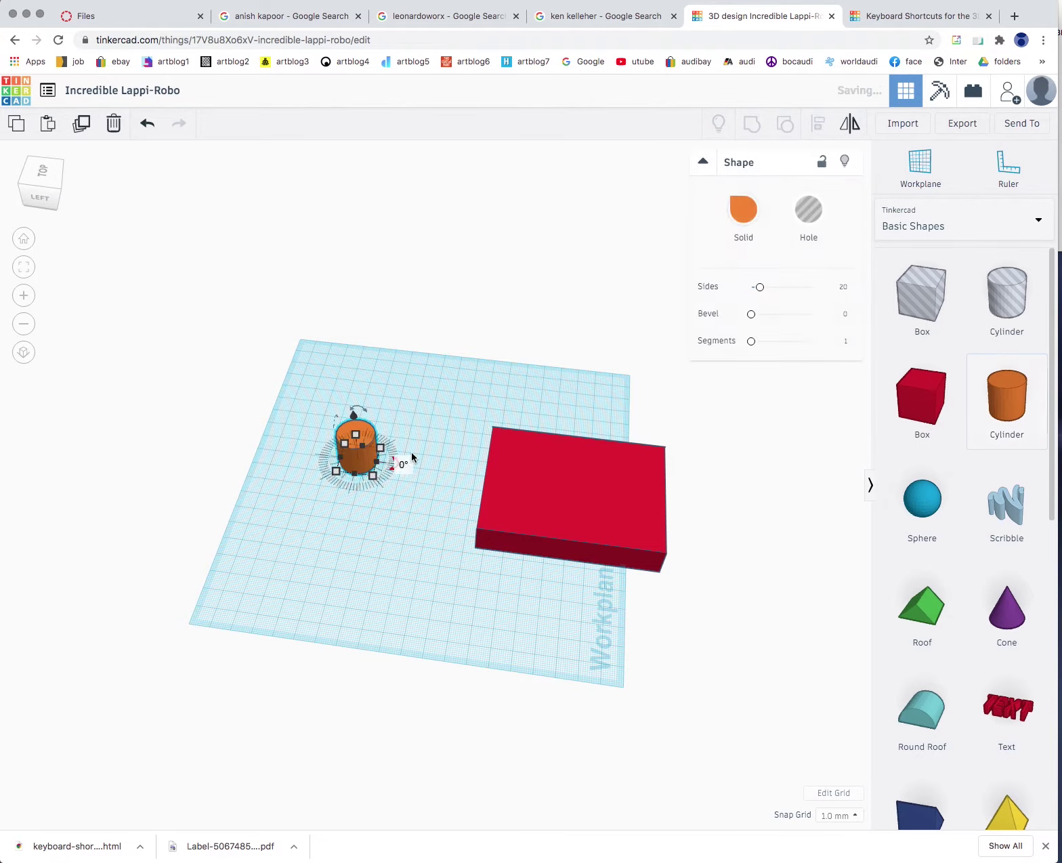
{"action": "left_click", "coordinate": [442, 492]}
Stretch the cylinder to 97 mm tall, lengthen its base, and widen the base to 83 mm
{"action": "right_click_drag", "start_coordinate": [412, 476], "coordinate": [438, 388]}
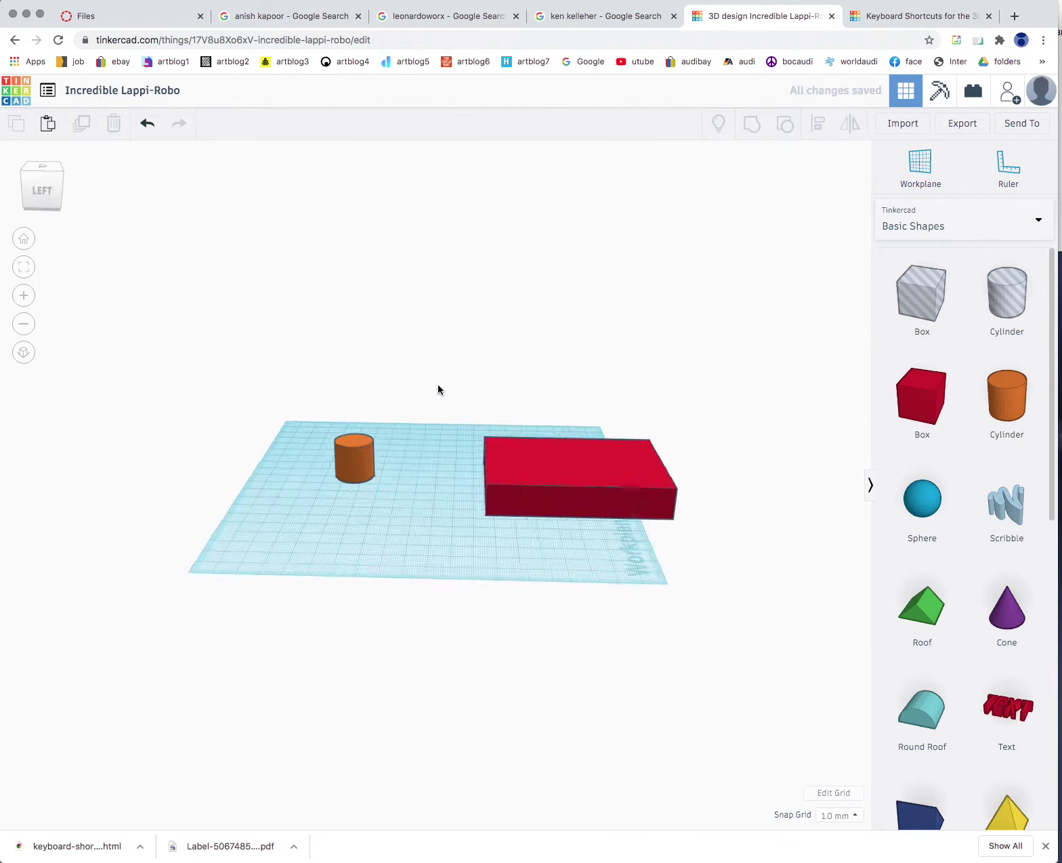
{"action": "left_click", "coordinate": [349, 474]}
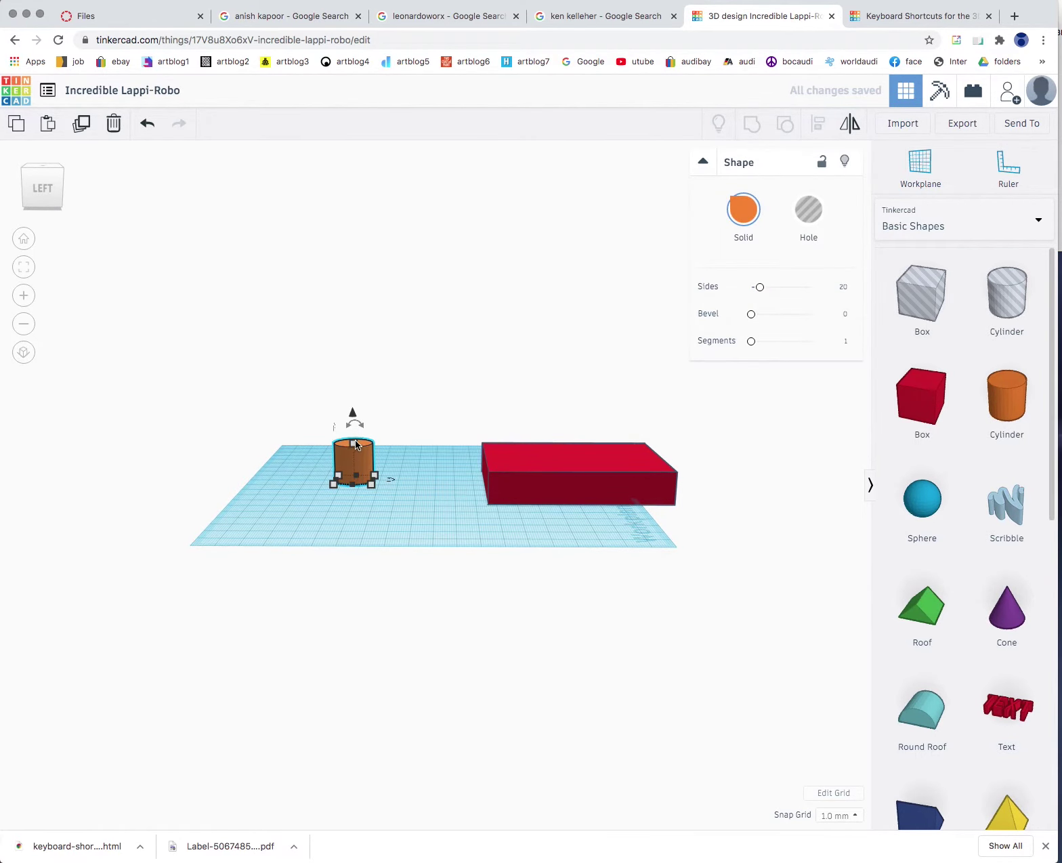
{"action": "left_click_drag", "start_coordinate": [349, 441], "coordinate": [350, 298]}
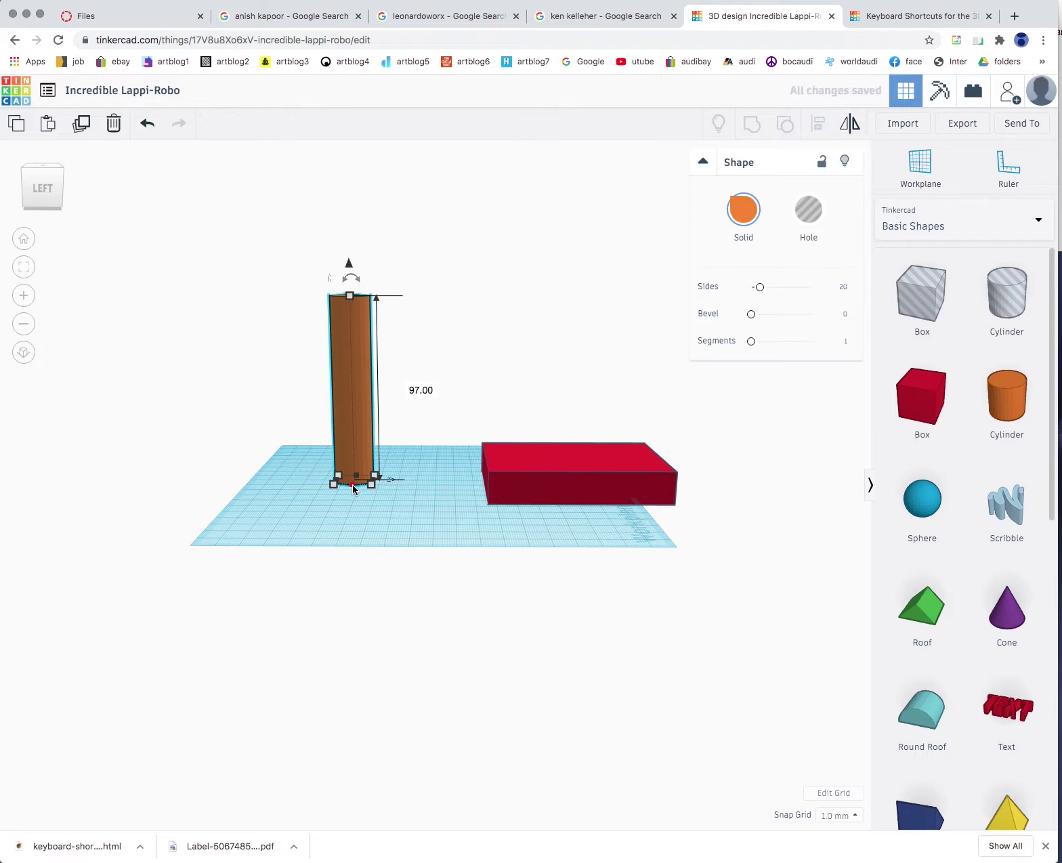
{"action": "left_click_drag", "start_coordinate": [353, 492], "coordinate": [407, 509]}
{"action": "right_click_drag", "start_coordinate": [453, 397], "coordinate": [319, 489]}
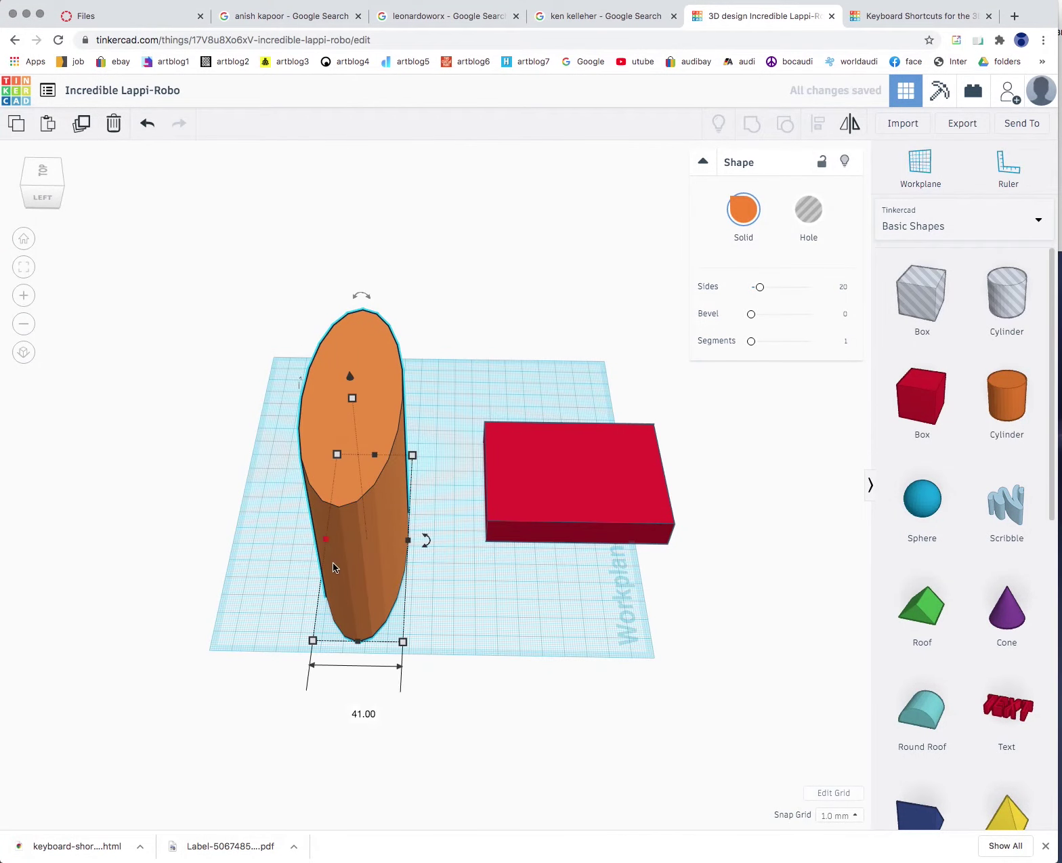
{"action": "left_click_drag", "start_coordinate": [327, 539], "coordinate": [246, 521]}
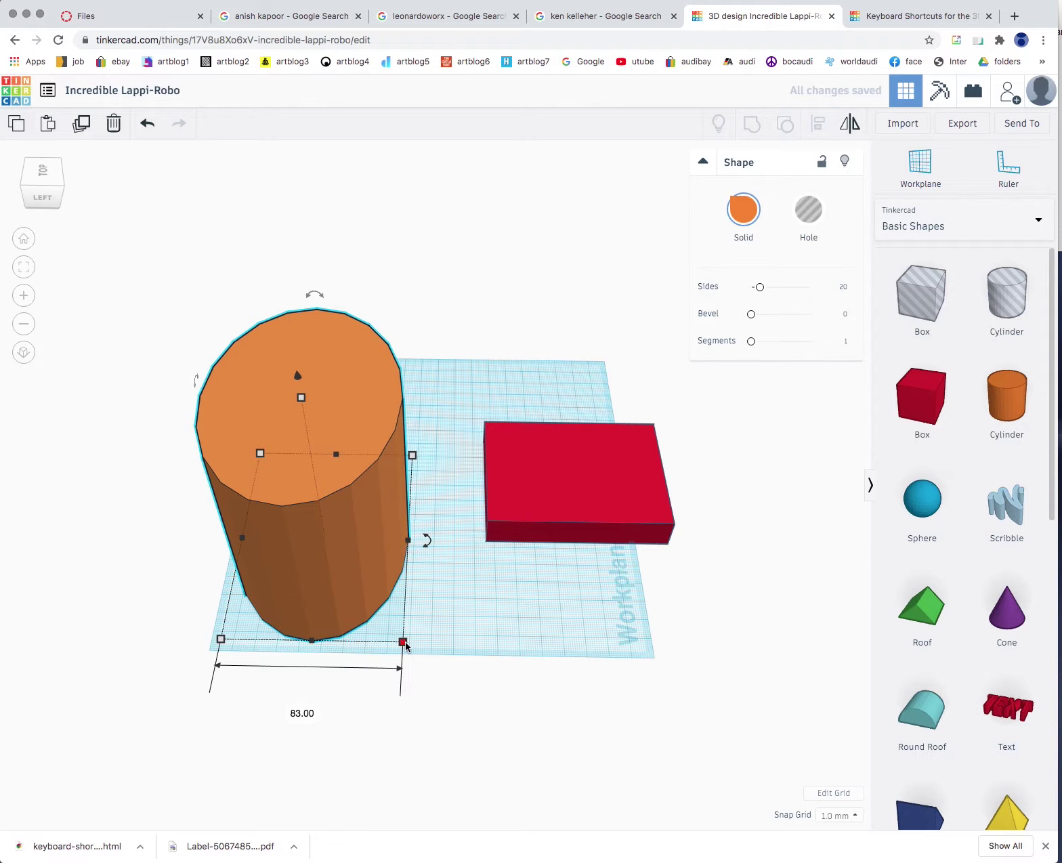
Scale the cylinder down in all directions and move it across the workplane by about 44 mm and 26 mm
{"action": "left_click_drag", "start_coordinate": [403, 642], "coordinate": [318, 477]}
{"action": "right_click_drag", "start_coordinate": [403, 635], "coordinate": [403, 565]}
{"action": "left_click_drag", "start_coordinate": [293, 441], "coordinate": [371, 494]}
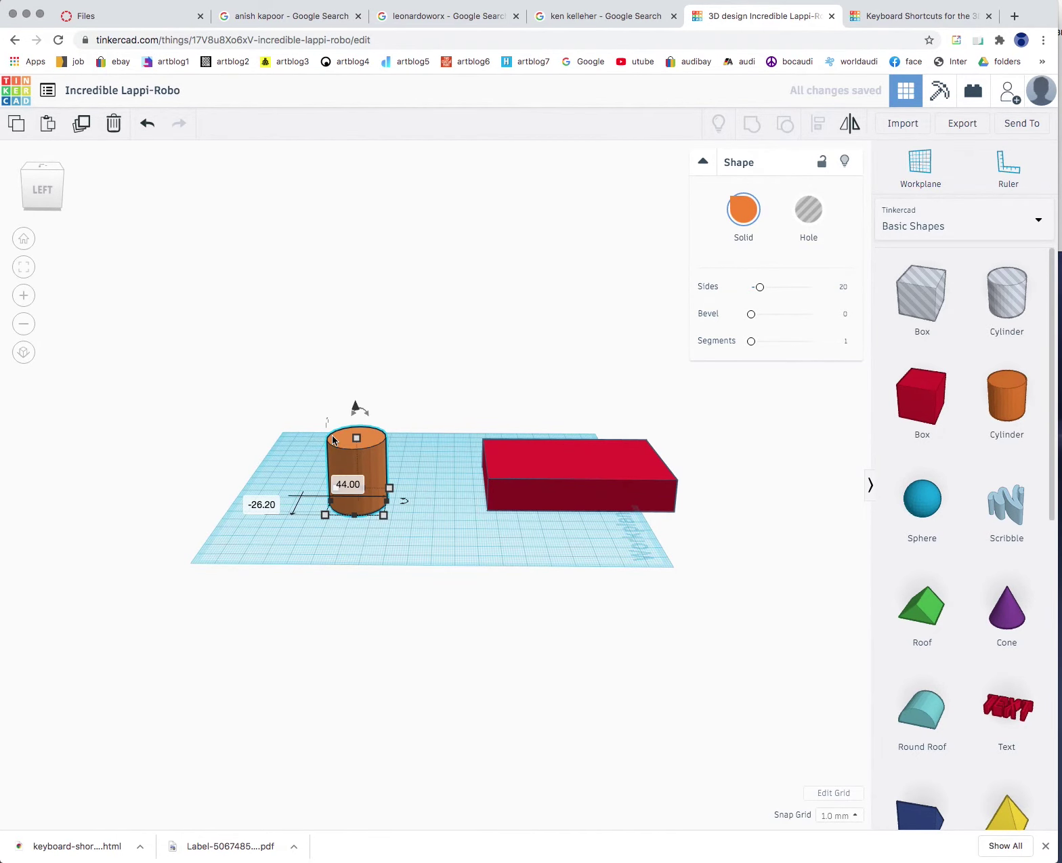
Increase the cylinder's height to 69 mm and extend its underside down below the workplane
{"action": "left_click_drag", "start_coordinate": [356, 437], "coordinate": [356, 366]}
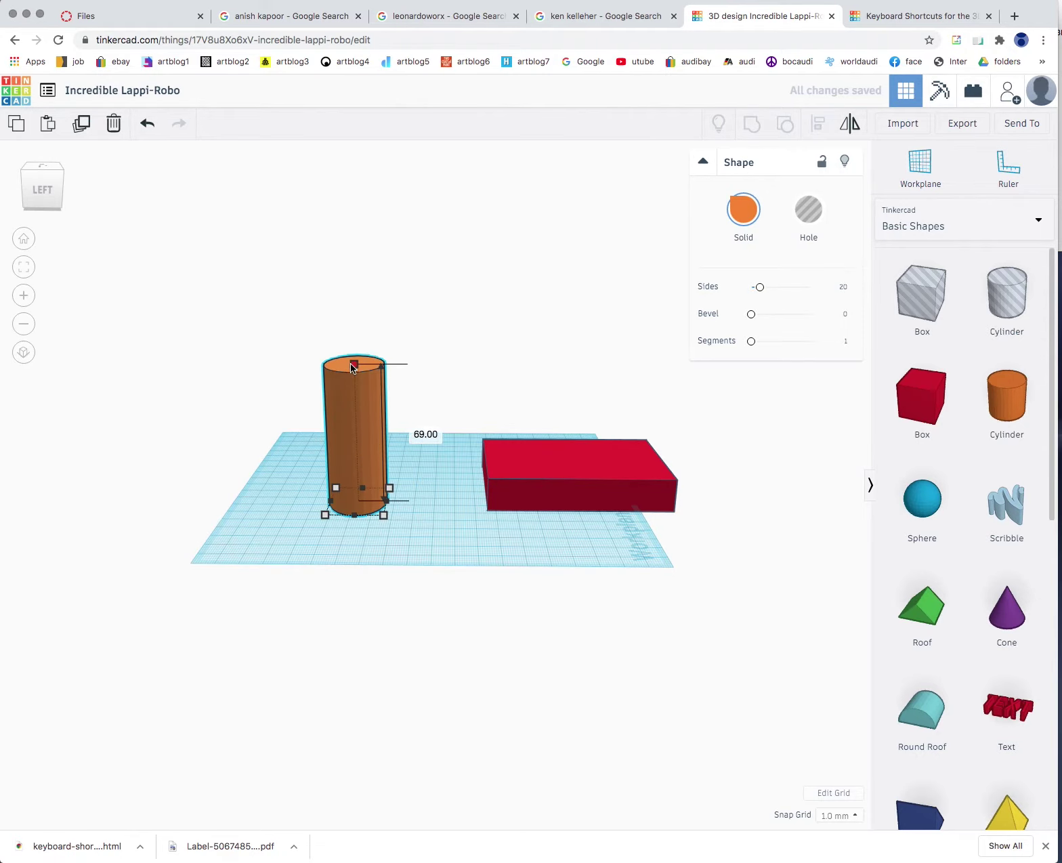
{"action": "right_click_drag", "start_coordinate": [417, 478], "coordinate": [408, 412]}
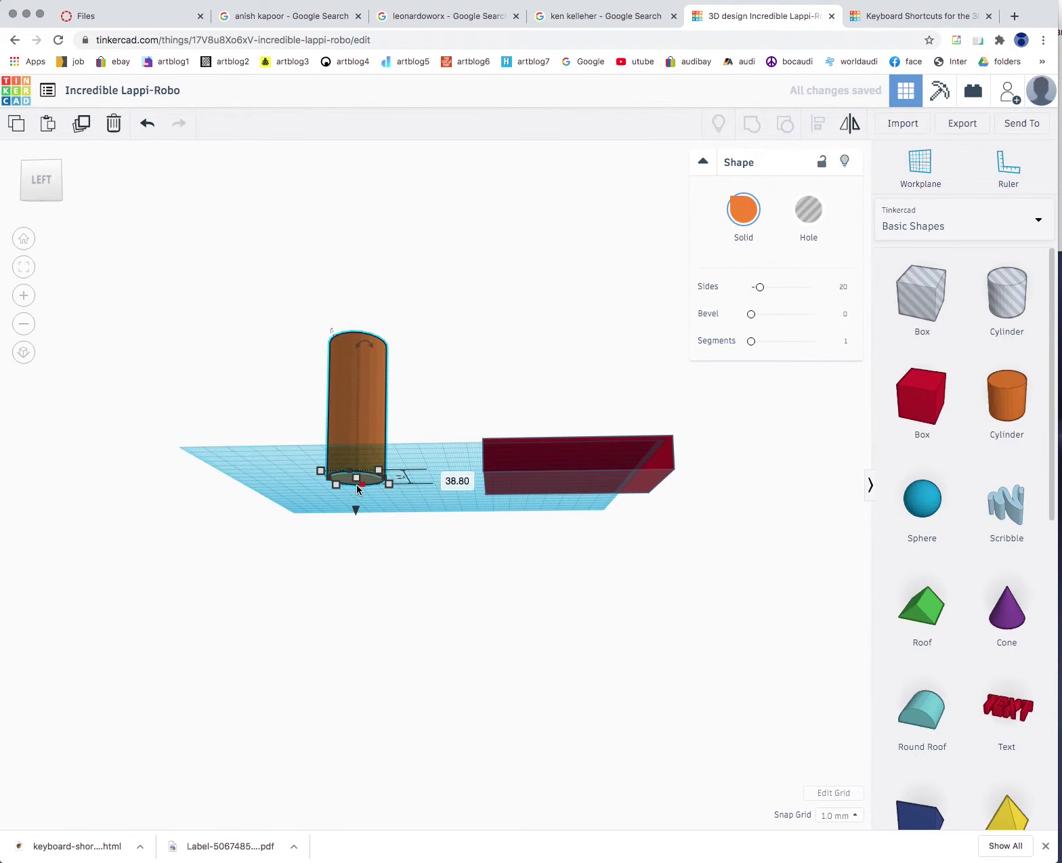
{"action": "left_click_drag", "start_coordinate": [354, 478], "coordinate": [362, 542]}
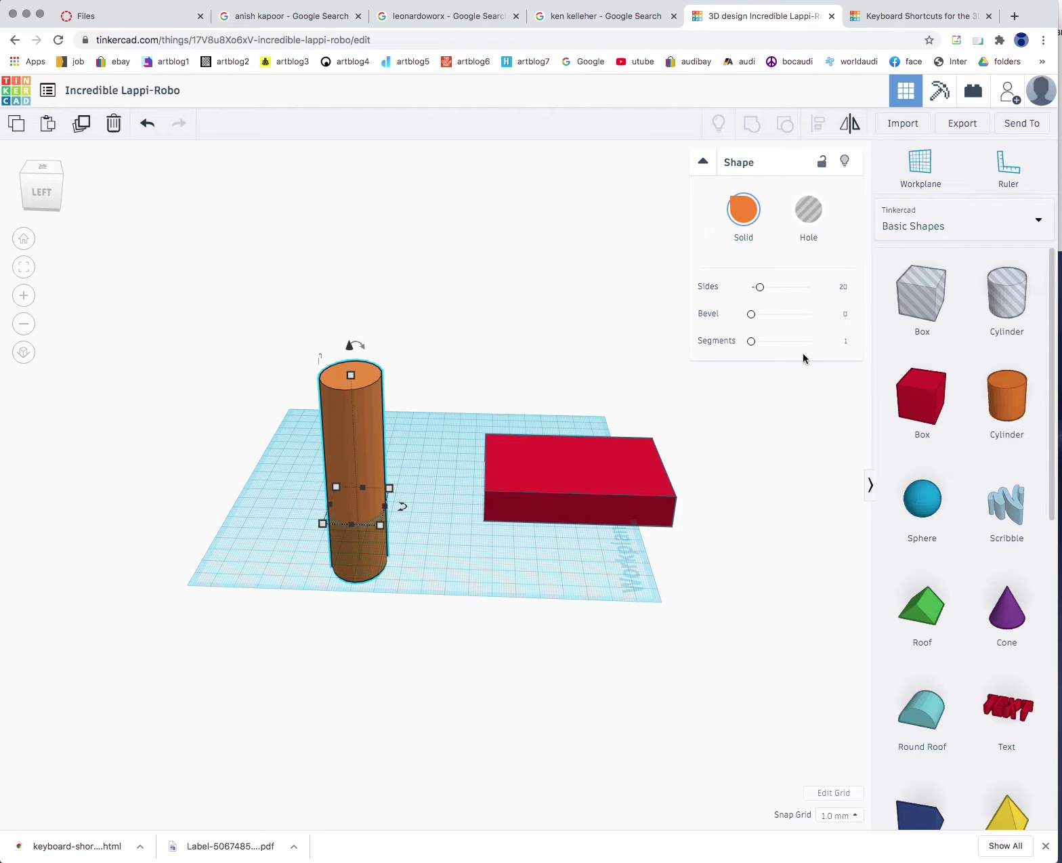
Open the cylinder's solid colour presets, and turn the cylinder passing through the red slab into a hole
{"action": "left_click", "coordinate": [743, 211]}
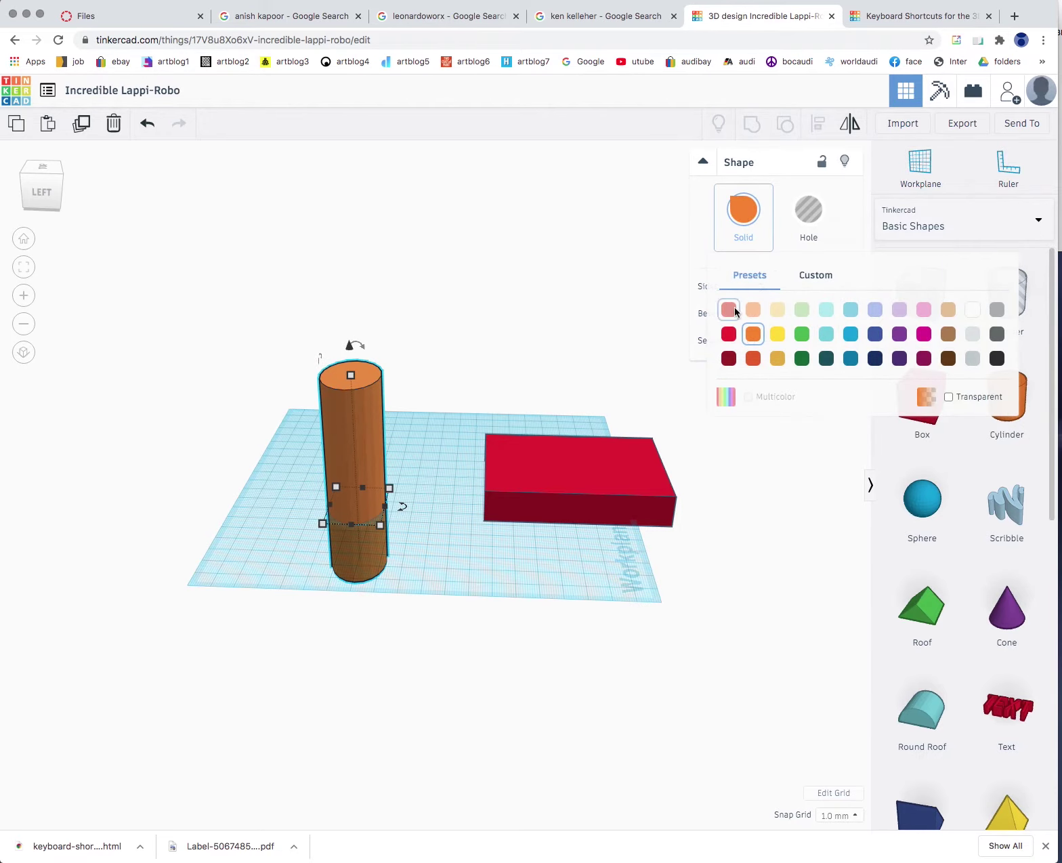
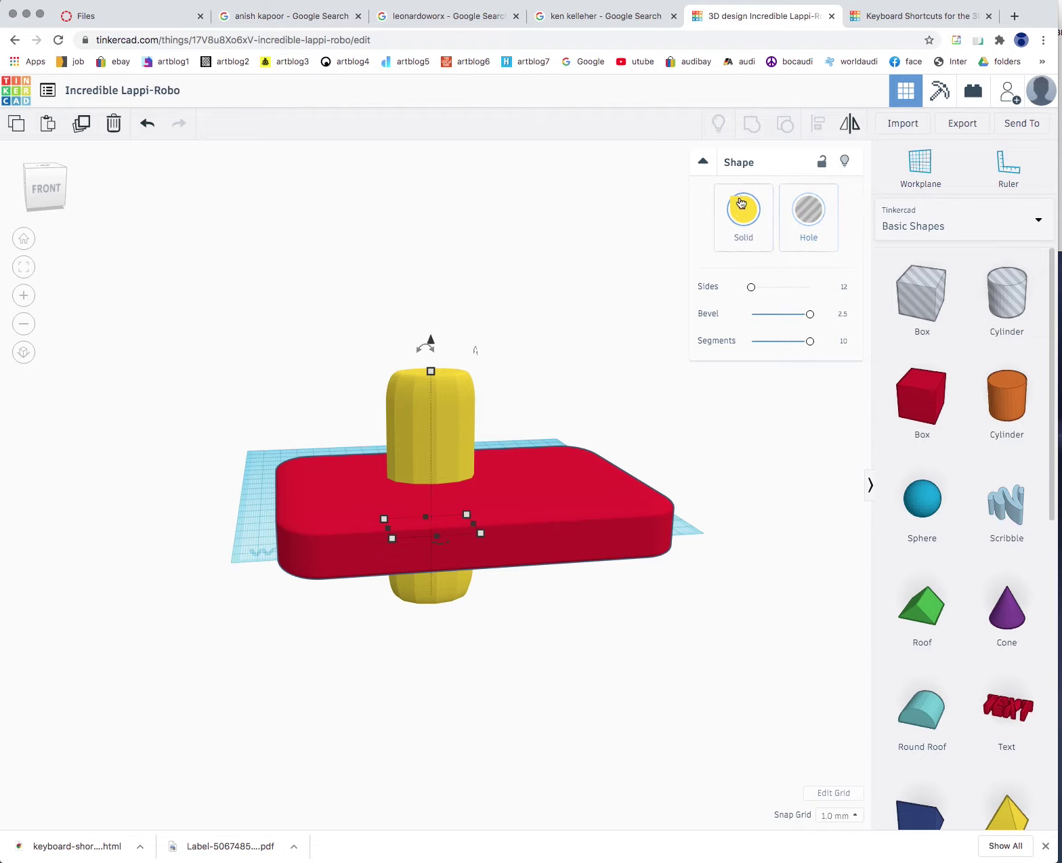
{"action": "left_click", "coordinate": [813, 215]}
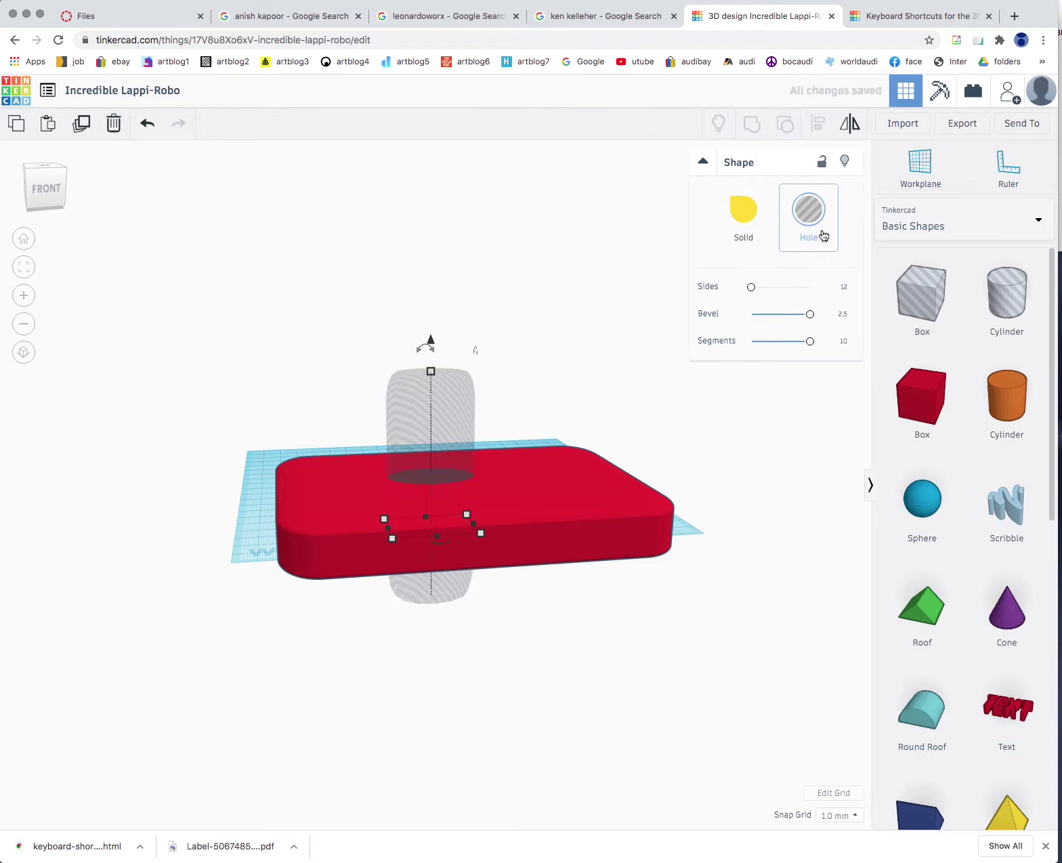
{"action": "right_click_drag", "start_coordinate": [612, 379], "coordinate": [524, 424]}
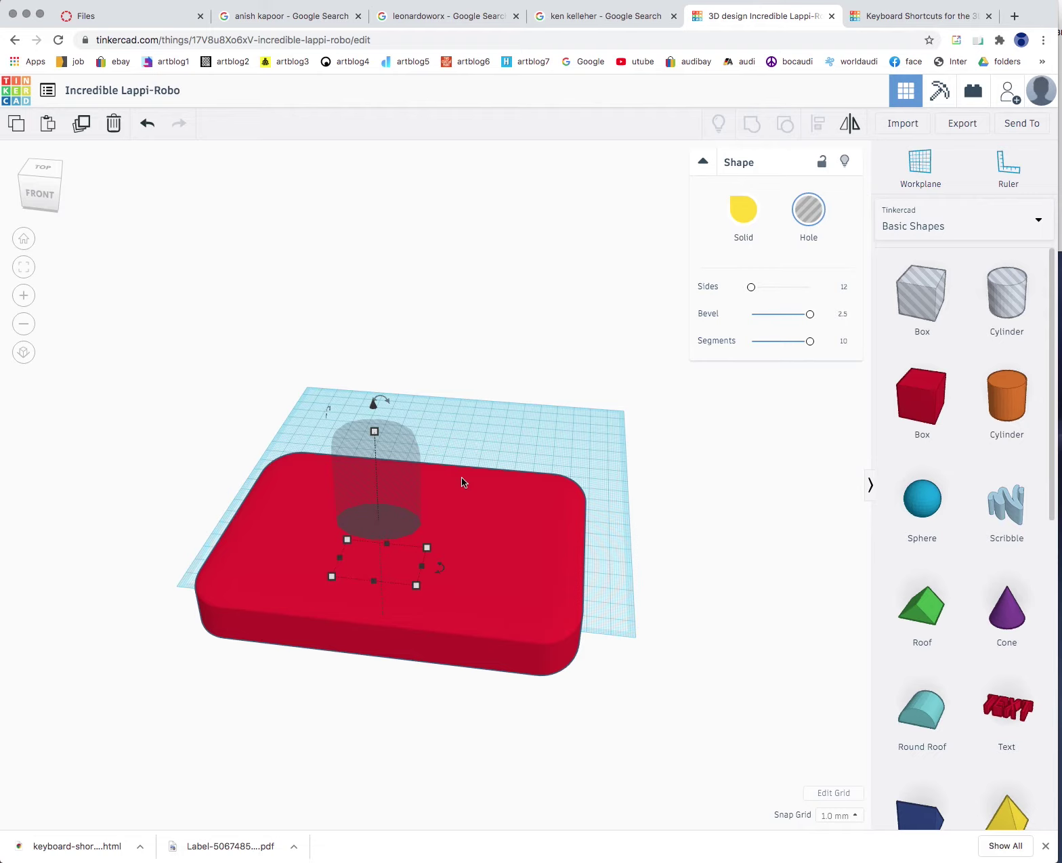
Select the cylinder hole and the red slab together, individually and with a selection box around both, clearing the selection each time
{"action": "left_click", "coordinate": [486, 507], "text": "shift"}
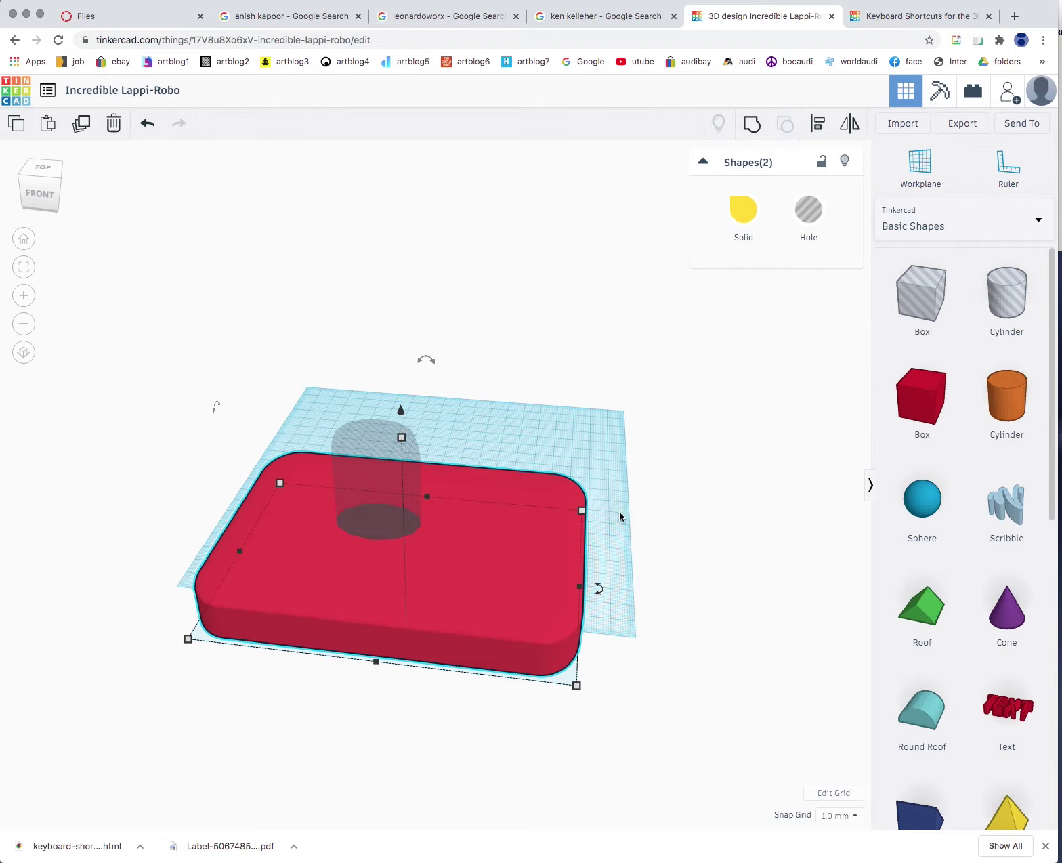
{"action": "right_click_drag", "start_coordinate": [649, 550], "coordinate": [579, 508]}
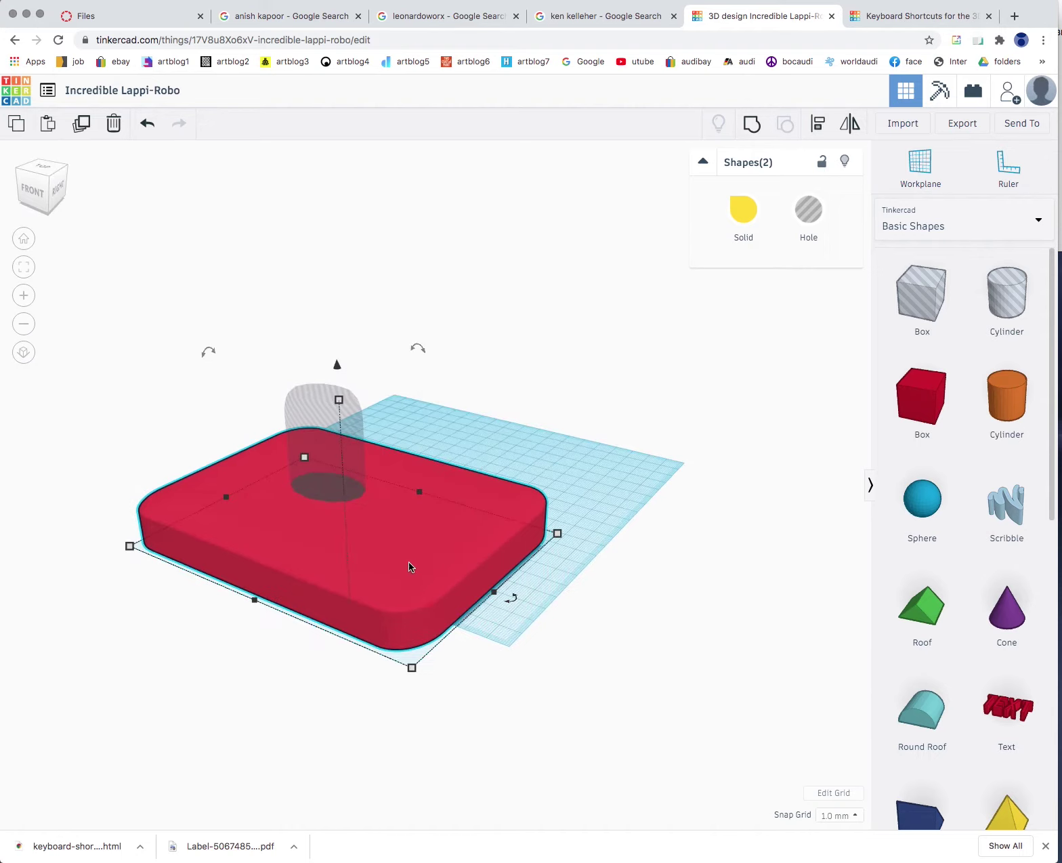
{"action": "left_click", "coordinate": [642, 488]}
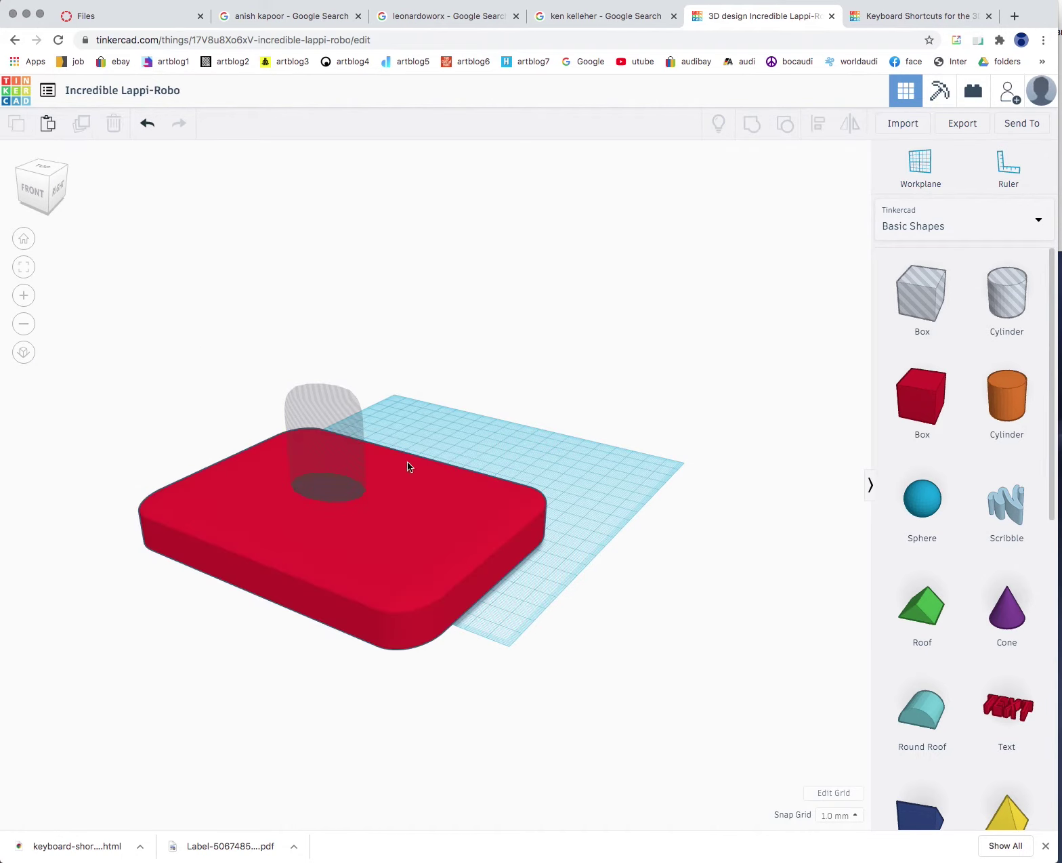
{"action": "left_click_drag", "start_coordinate": [262, 367], "coordinate": [385, 625]}
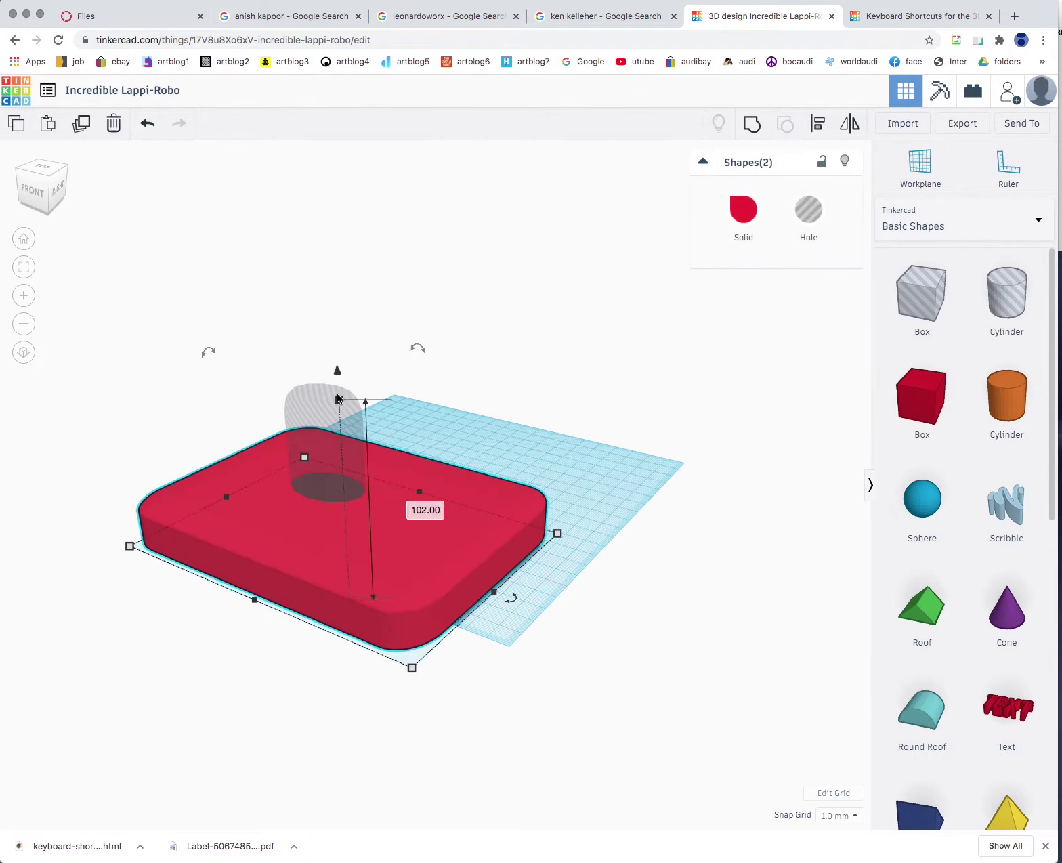
{"action": "left_click", "coordinate": [618, 426]}
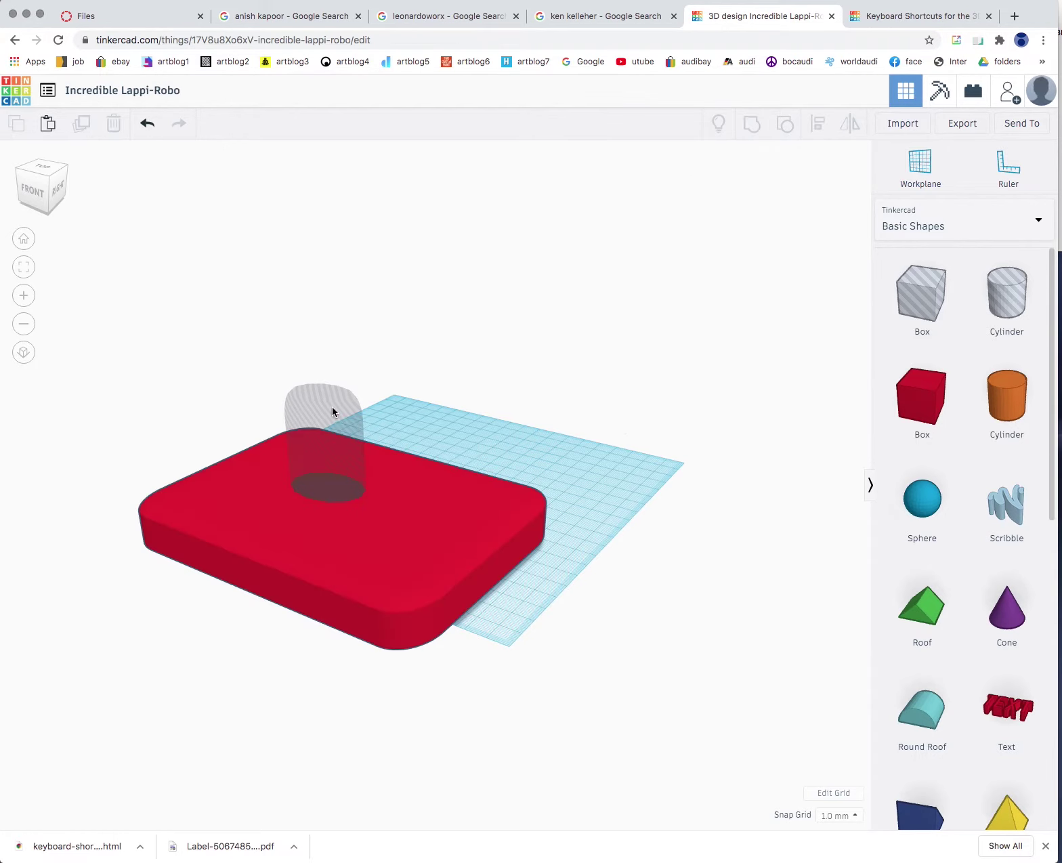
Group the red slab with the cylinder hole to cut a round opening through the slab
{"action": "left_click", "coordinate": [463, 547]}
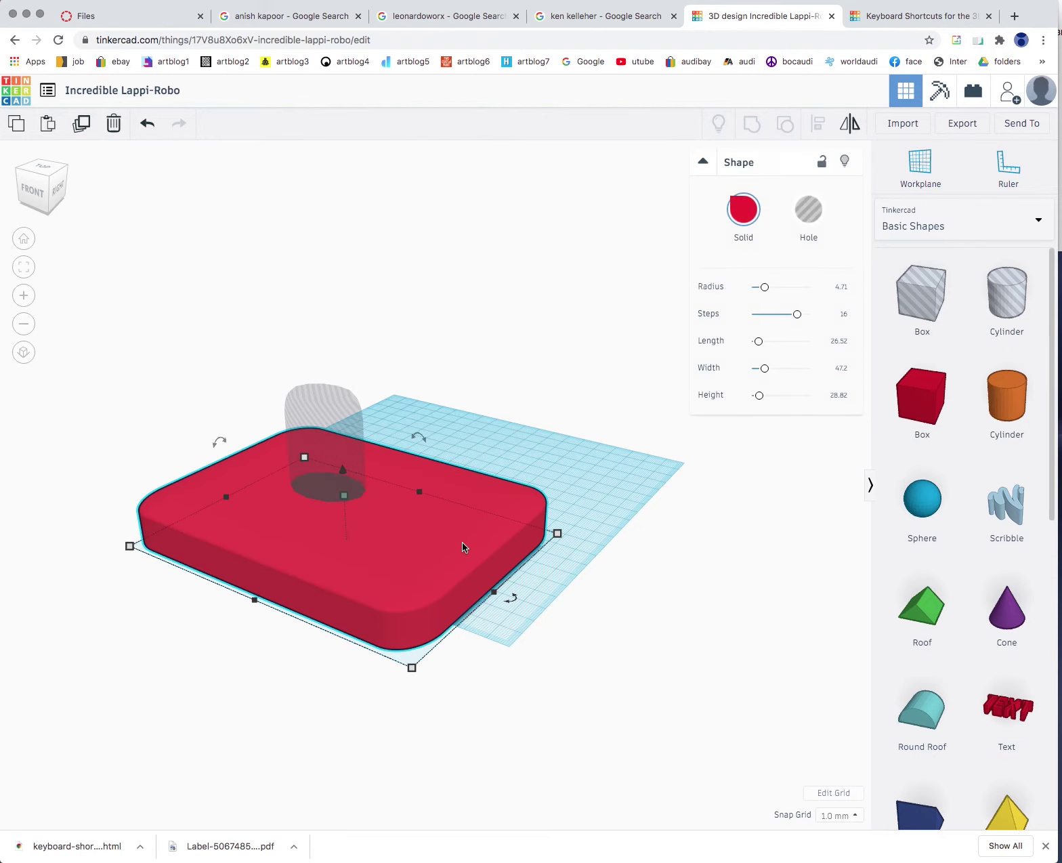
{"action": "left_click", "coordinate": [330, 415], "text": "shift"}
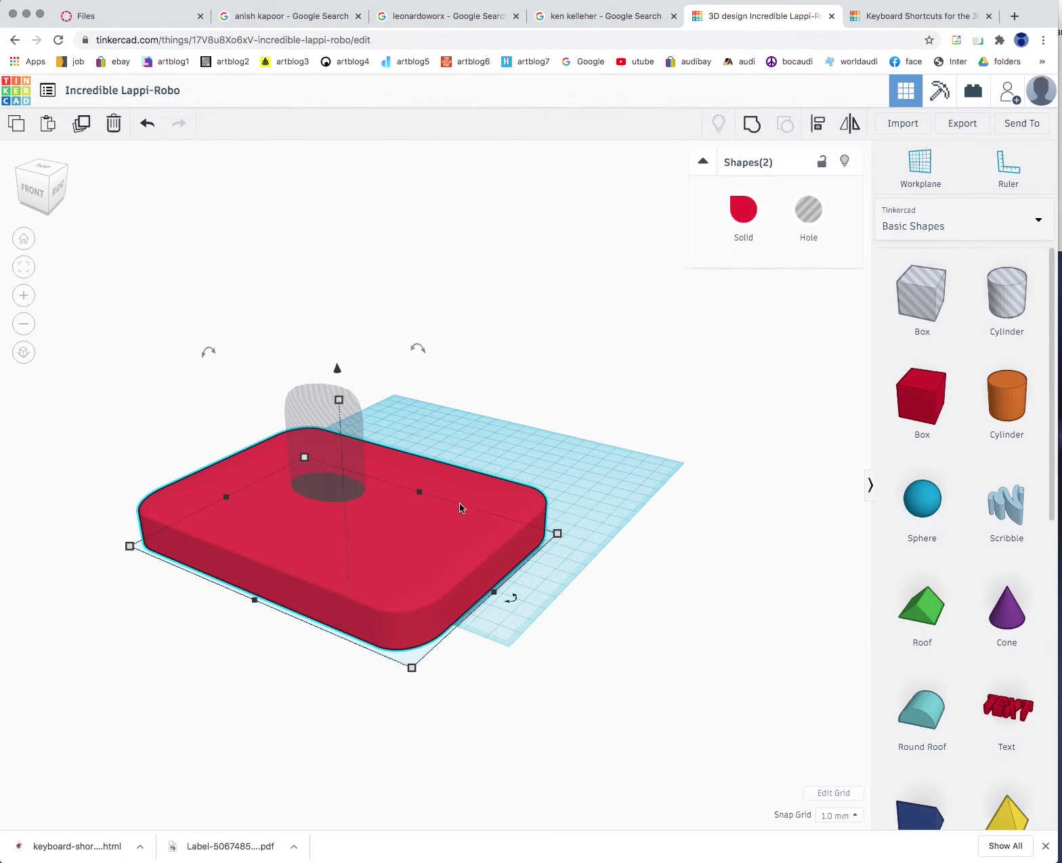
{"action": "left_click", "coordinate": [751, 129]}
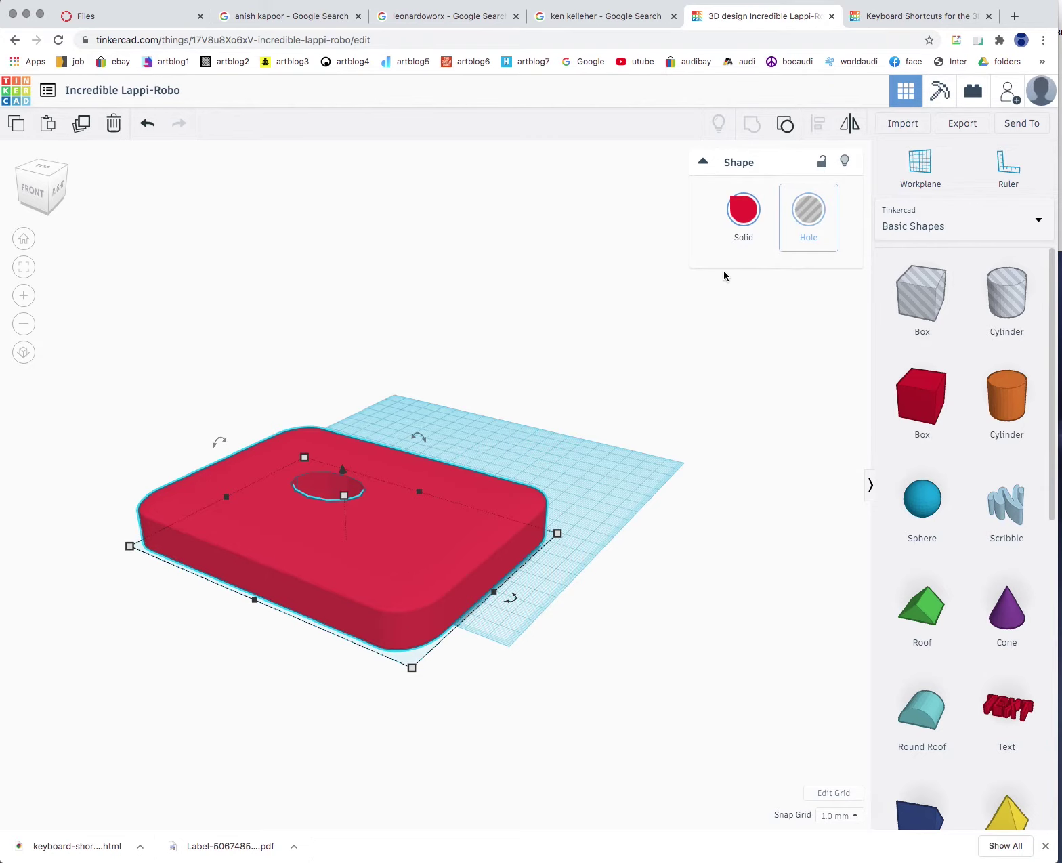
{"action": "right_click_drag", "start_coordinate": [494, 352], "coordinate": [413, 548]}
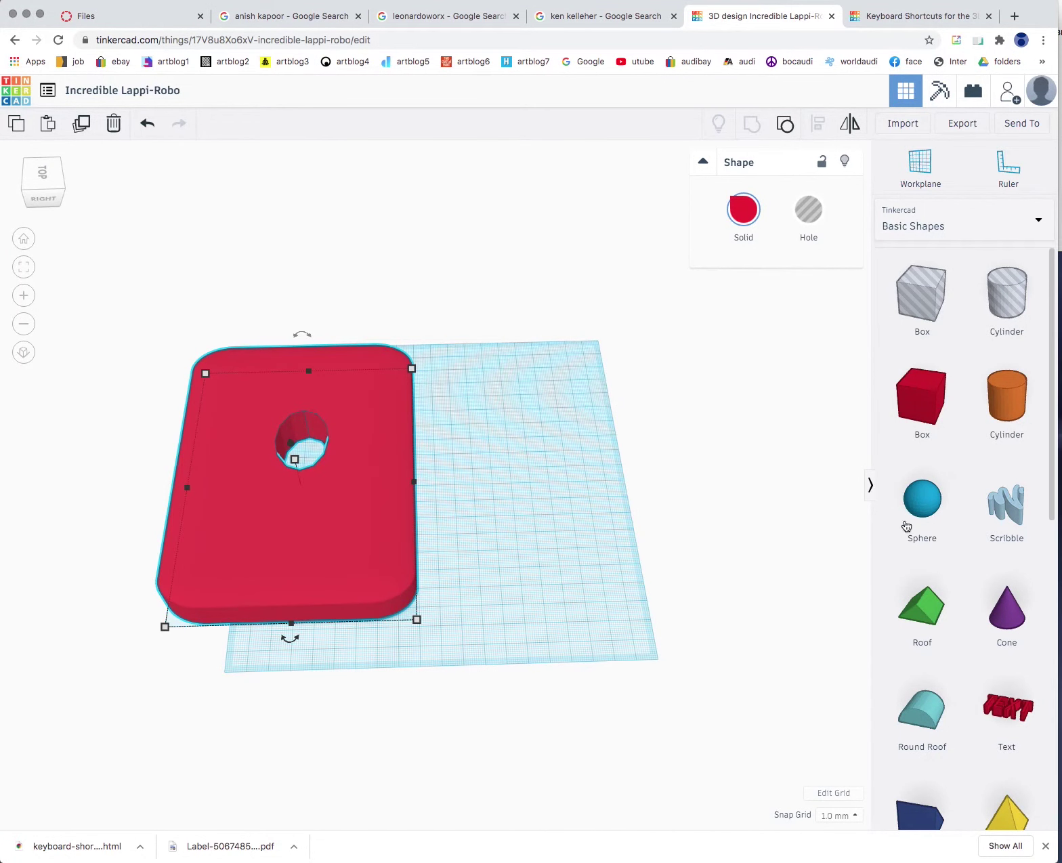
Add a sphere beside the slab, enlarge its base to 96 by 88 mm, and increase its height
{"action": "left_click_drag", "start_coordinate": [922, 502], "coordinate": [635, 443]}
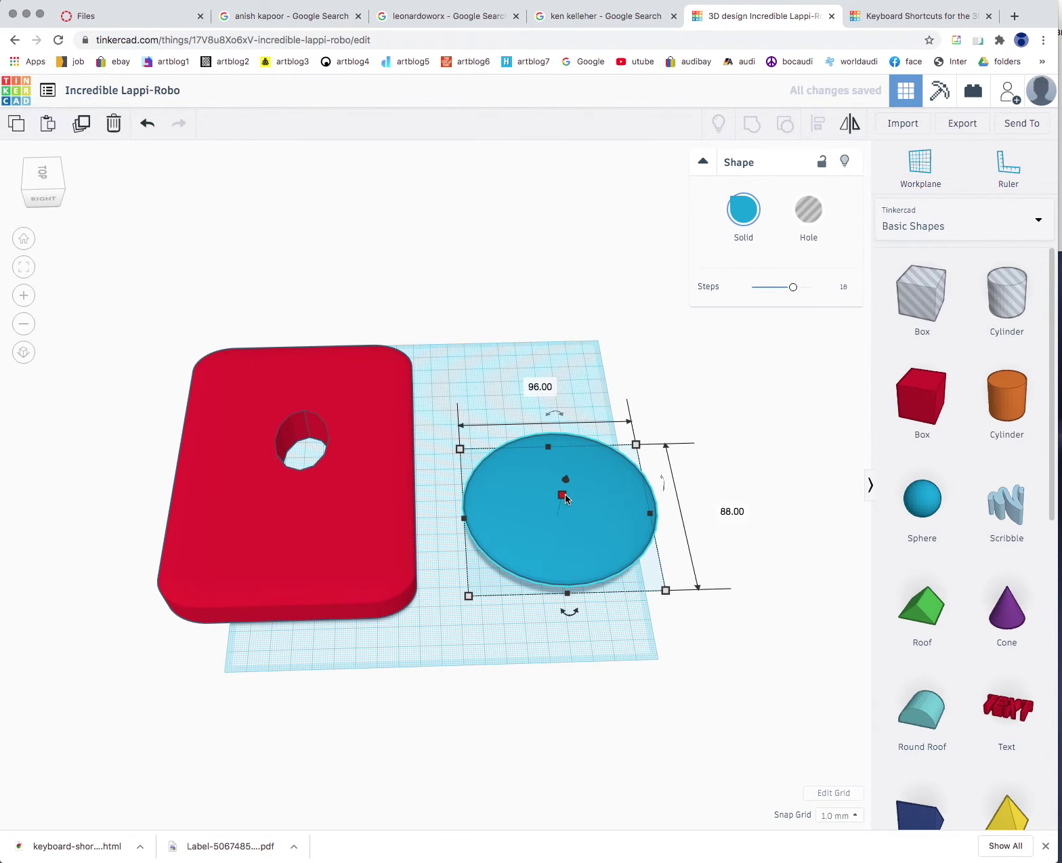
{"action": "left_click_drag", "start_coordinate": [564, 493], "coordinate": [576, 386]}
Move the large blue sphere across the workplane so it overlaps one corner of the slab
{"action": "right_click_drag", "start_coordinate": [723, 592], "coordinate": [629, 445]}
{"action": "left_click_drag", "start_coordinate": [629, 445], "coordinate": [357, 500]}
{"action": "right_click_drag", "start_coordinate": [704, 474], "coordinate": [357, 328]}
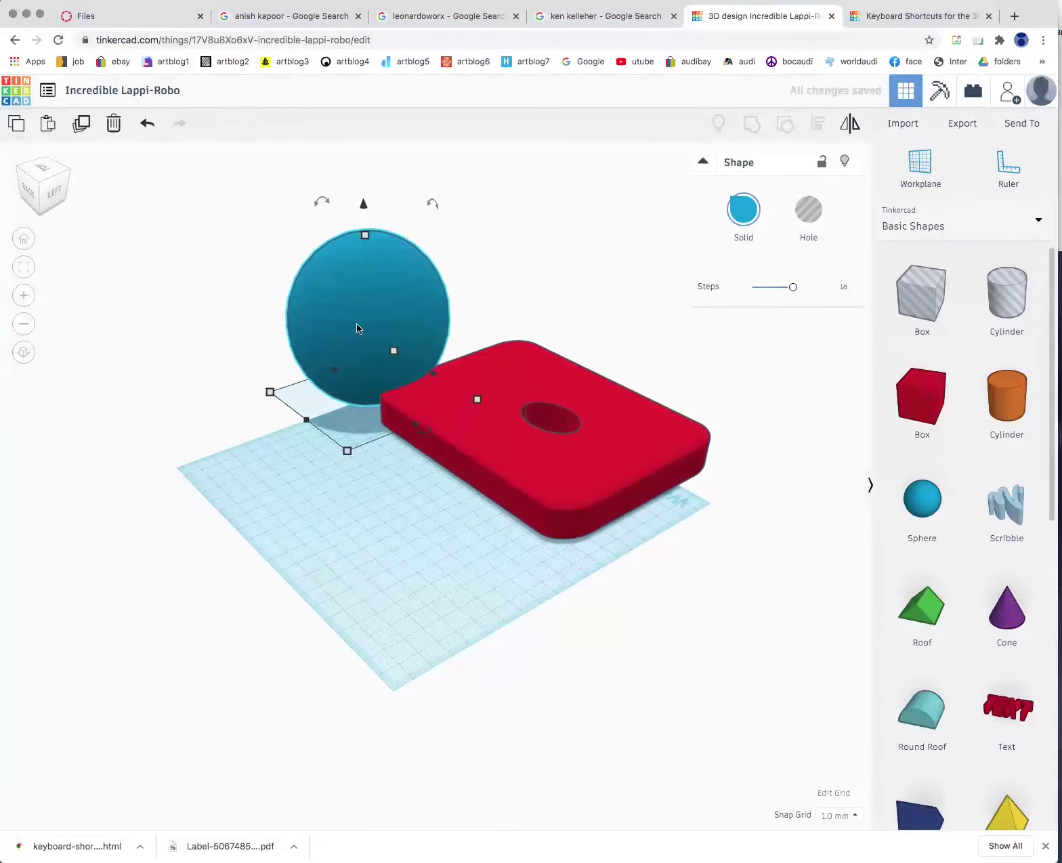
{"action": "left_click_drag", "start_coordinate": [356, 328], "coordinate": [379, 356]}
{"action": "right_click_drag", "start_coordinate": [386, 543], "coordinate": [372, 420]}
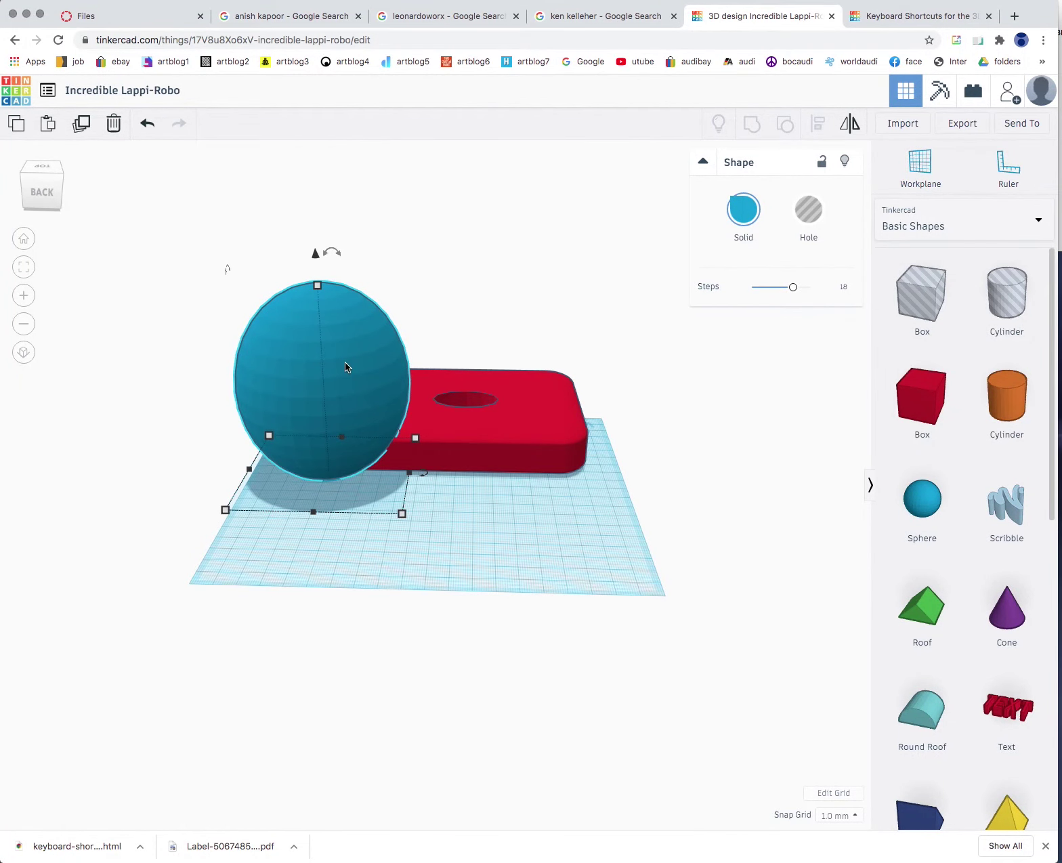
Turn the sphere into a hole and group it with the slab to scoop out the overlapped corner
{"action": "left_click", "coordinate": [808, 210]}
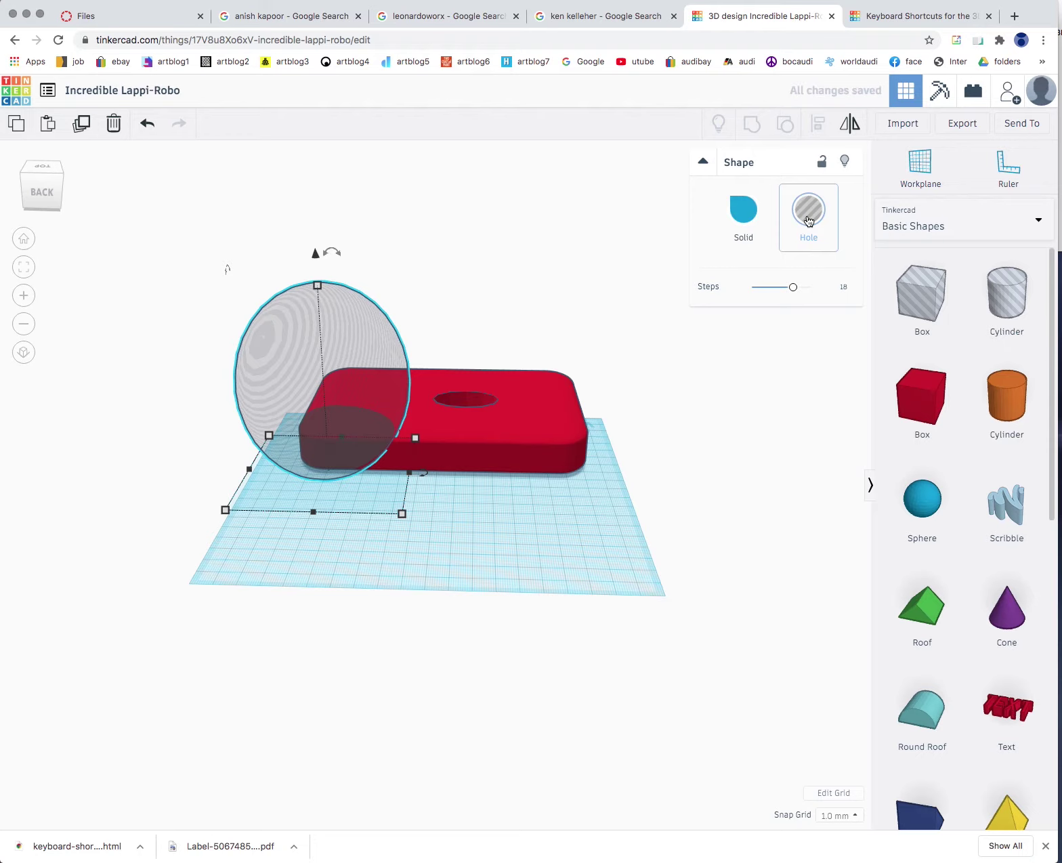
{"action": "left_click", "coordinate": [548, 427], "text": "shift"}
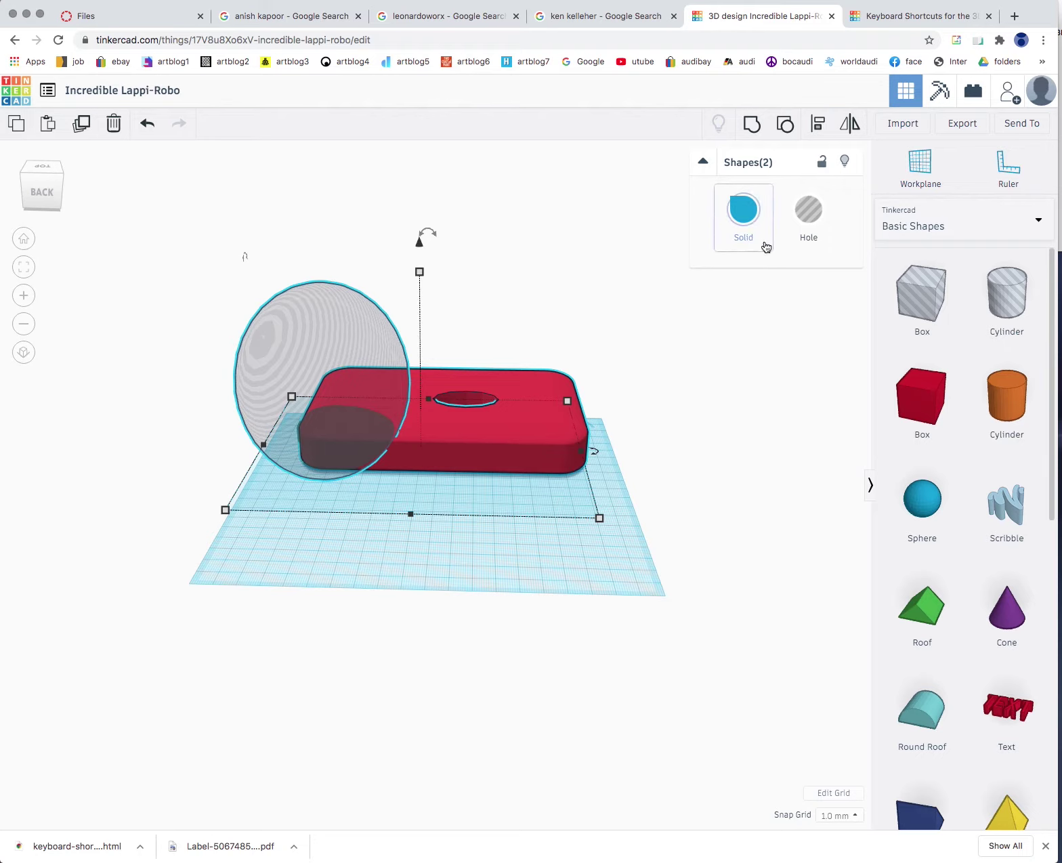
{"action": "left_click", "coordinate": [756, 126]}
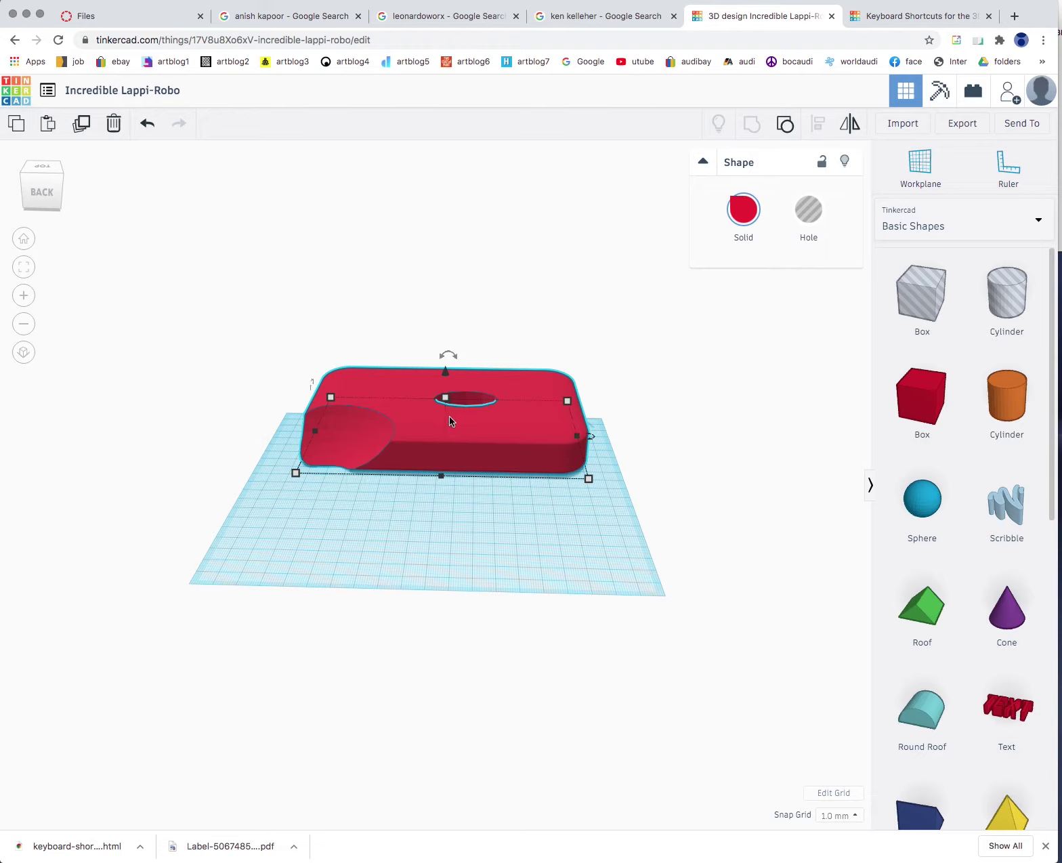
{"action": "right_click_drag", "start_coordinate": [605, 315], "coordinate": [683, 433]}
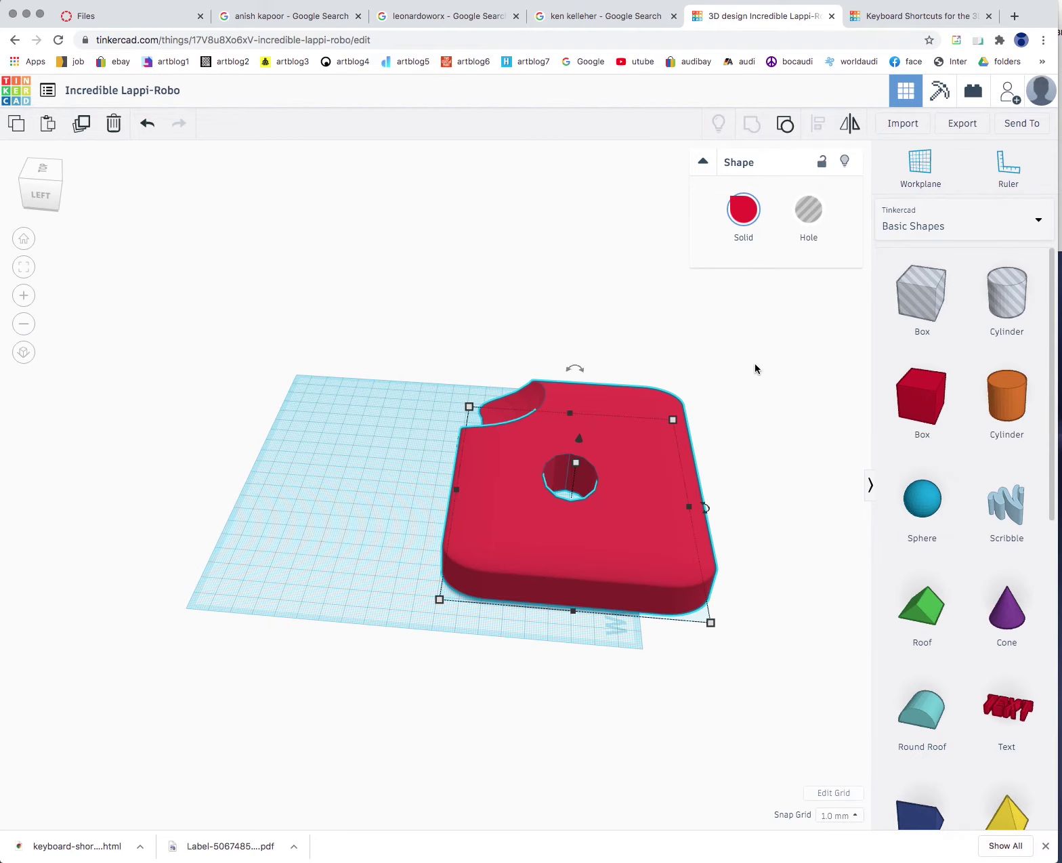
Tilt the cut slab about its front-to-back axis, raising the side with the scooped corner
{"action": "right_click_drag", "start_coordinate": [754, 365], "coordinate": [635, 521]}
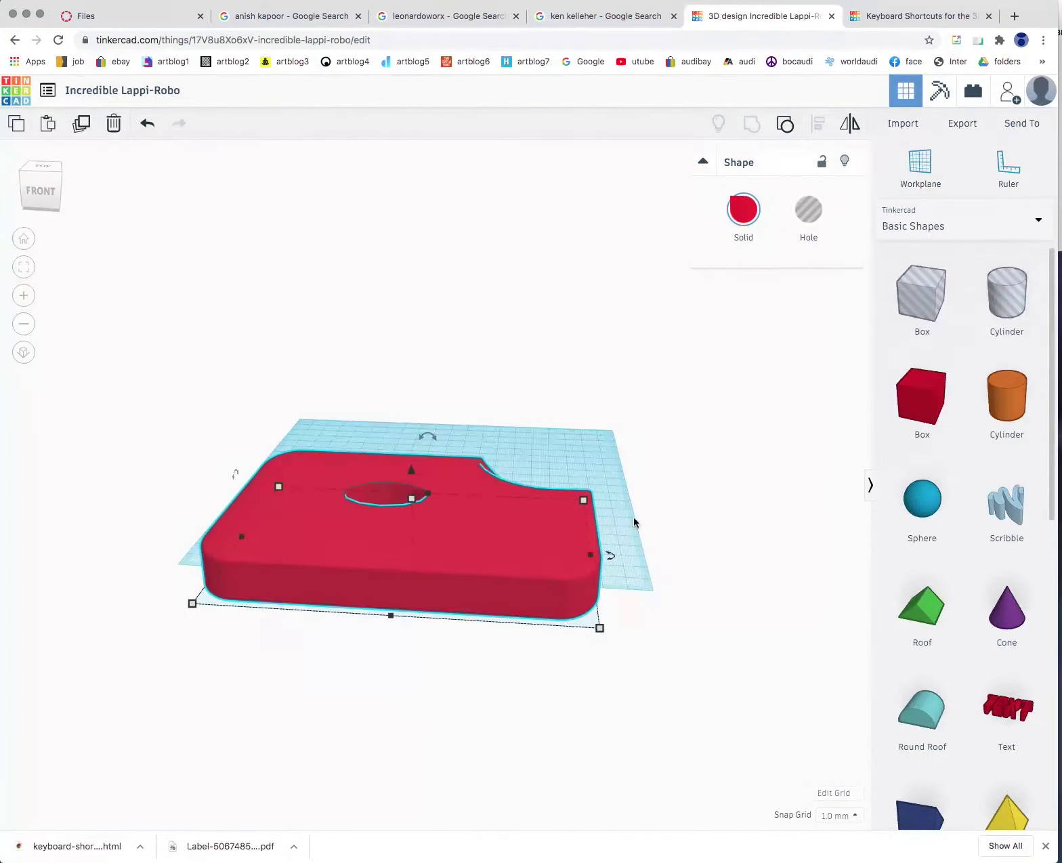
{"action": "mouse_move", "coordinate": [415, 440]}
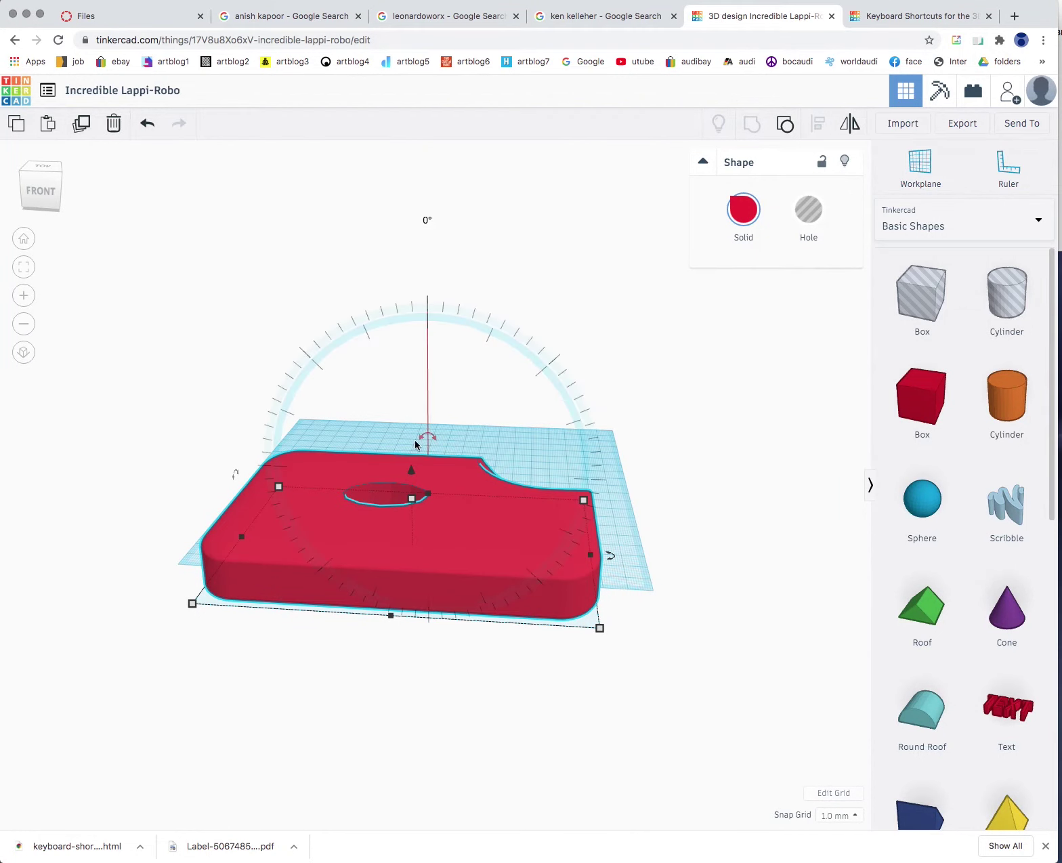
{"action": "mouse_move", "coordinate": [429, 437]}
{"action": "left_mouse_down"}
{"action": "mouse_move", "coordinate": [391, 450]}
{"action": "mouse_move", "coordinate": [387, 473]}
{"action": "mouse_move", "coordinate": [427, 438]}
{"action": "mouse_move", "coordinate": [450, 457]}
{"action": "mouse_move", "coordinate": [450, 473]}
{"action": "mouse_move", "coordinate": [445, 437]}
{"action": "mouse_move", "coordinate": [390, 432]}
{"action": "mouse_move", "coordinate": [384, 472]}
{"action": "mouse_move", "coordinate": [403, 431]}
{"action": "mouse_move", "coordinate": [497, 467]}
{"action": "mouse_move", "coordinate": [498, 458]}
{"action": "mouse_move", "coordinate": [393, 445]}
{"action": "mouse_move", "coordinate": [396, 476]}
{"action": "mouse_move", "coordinate": [450, 417]}
{"action": "mouse_move", "coordinate": [484, 486]}
{"action": "mouse_move", "coordinate": [479, 426]}
{"action": "mouse_move", "coordinate": [403, 416]}
{"action": "mouse_move", "coordinate": [436, 435]}
{"action": "left_mouse_up"}
{"action": "key", "text": "ctrl+z"}
{"action": "left_click", "coordinate": [458, 483]}
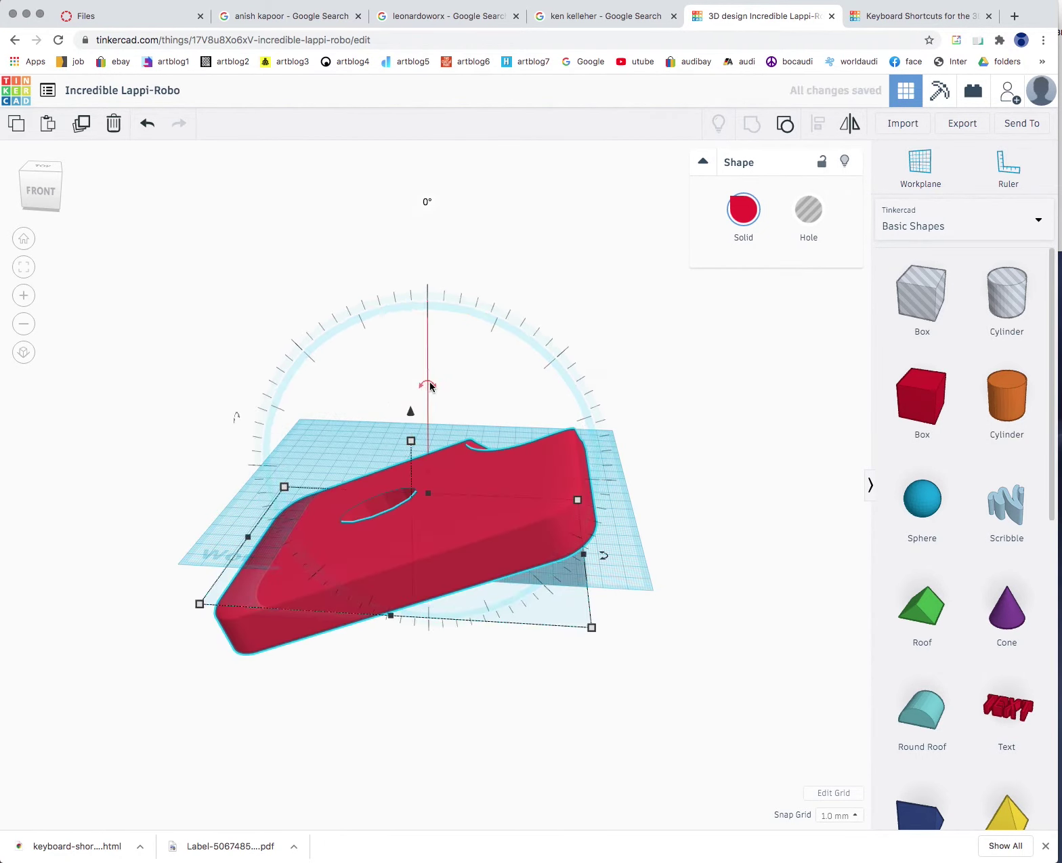
{"action": "left_click_drag", "start_coordinate": [605, 559], "coordinate": [514, 557]}
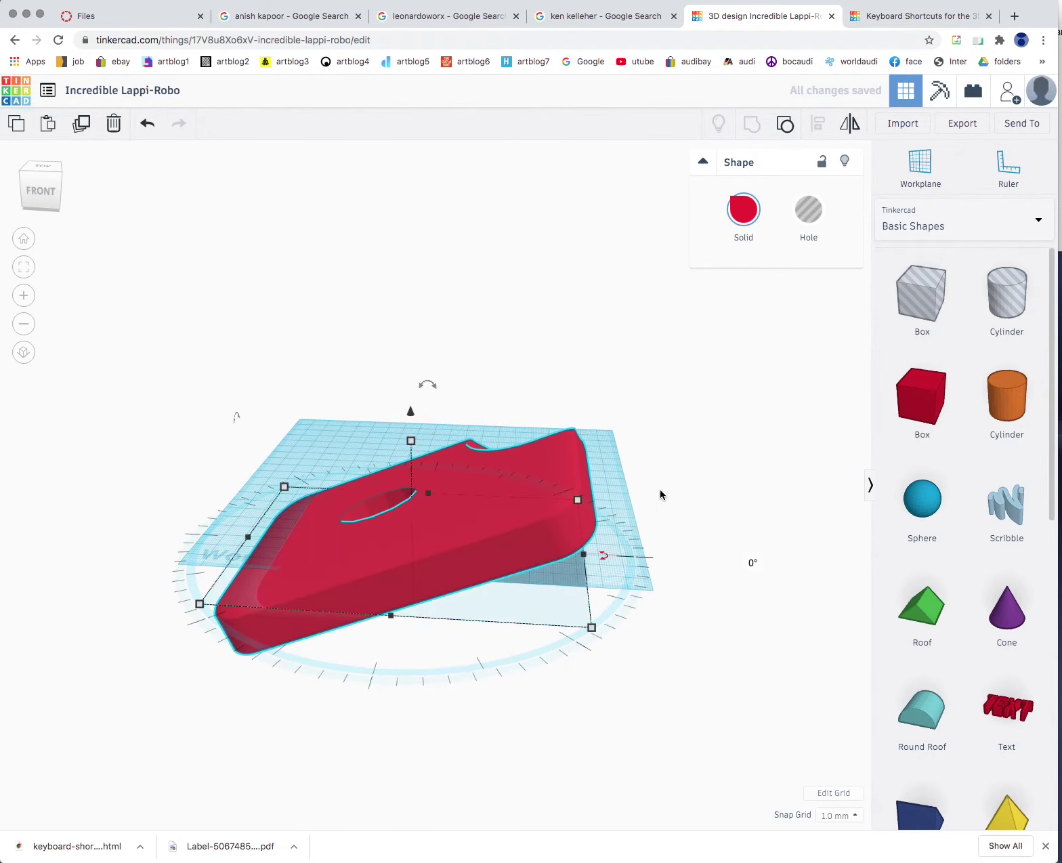
Rotate the tilted slab 141° about its left-to-right axis
{"action": "scroll", "coordinate": [682, 467], "scroll_direction": "down", "scroll_amount": 5}
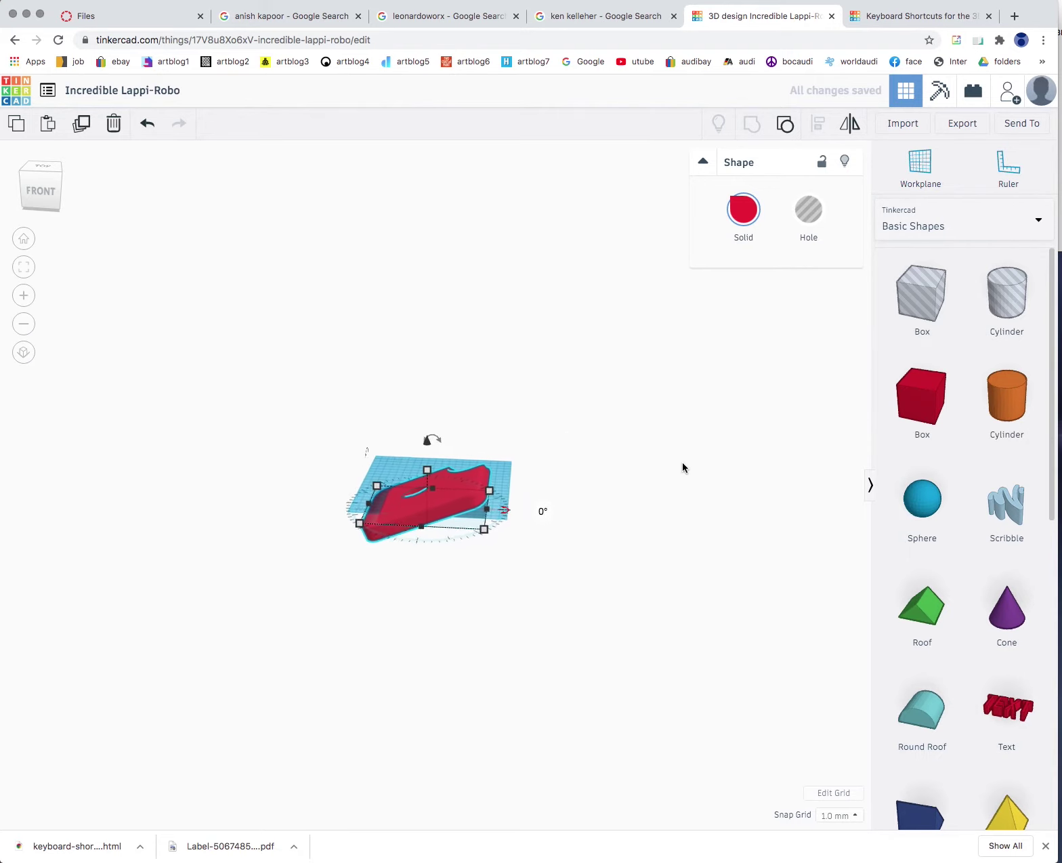
{"action": "scroll", "coordinate": [682, 467], "scroll_direction": "up", "scroll_amount": 10}
{"action": "scroll", "coordinate": [681, 462], "scroll_direction": "down", "scroll_amount": 10}
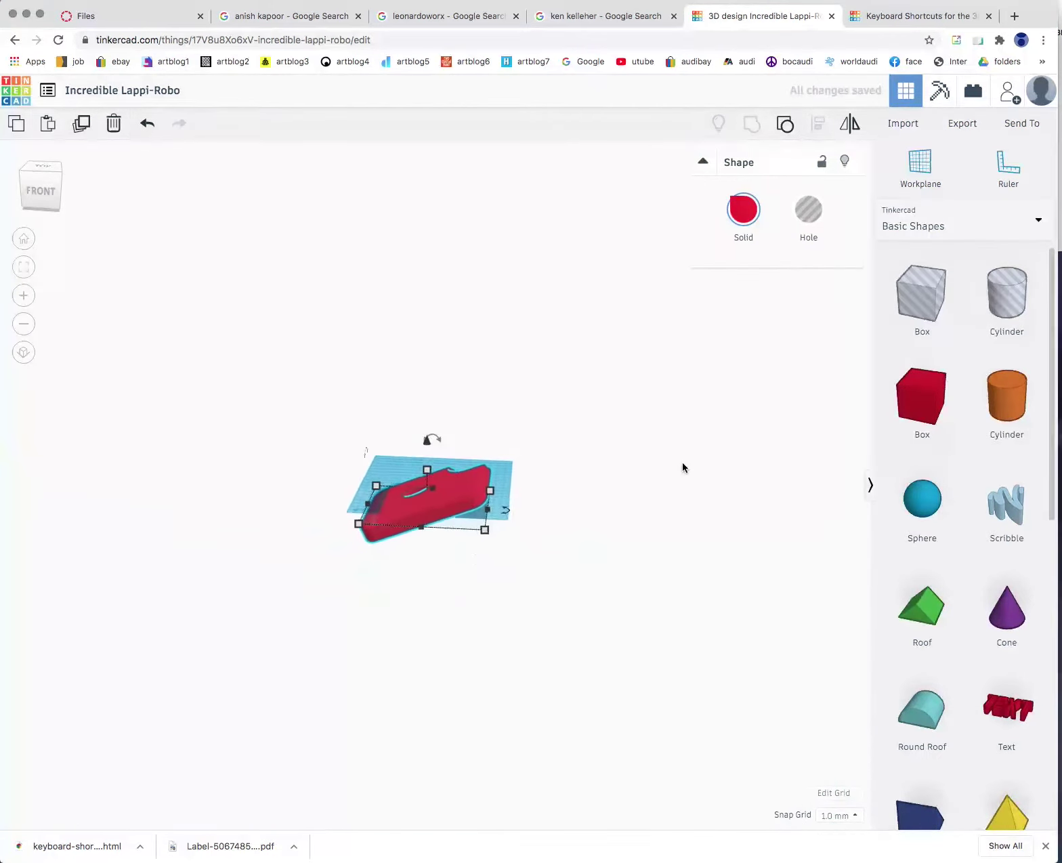
{"action": "right_click_drag", "start_coordinate": [604, 417], "coordinate": [171, 426]}
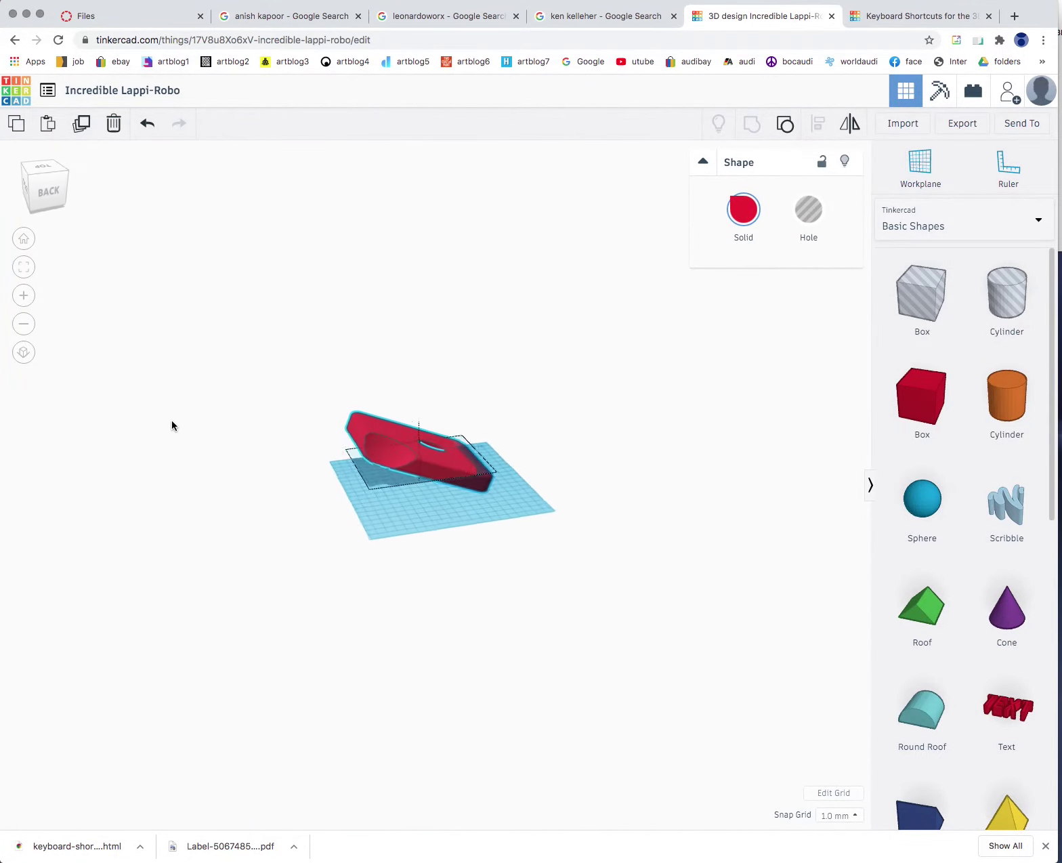
{"action": "right_click_drag", "start_coordinate": [581, 386], "coordinate": [456, 475]}
{"action": "left_click_drag", "start_coordinate": [469, 395], "coordinate": [434, 483]}
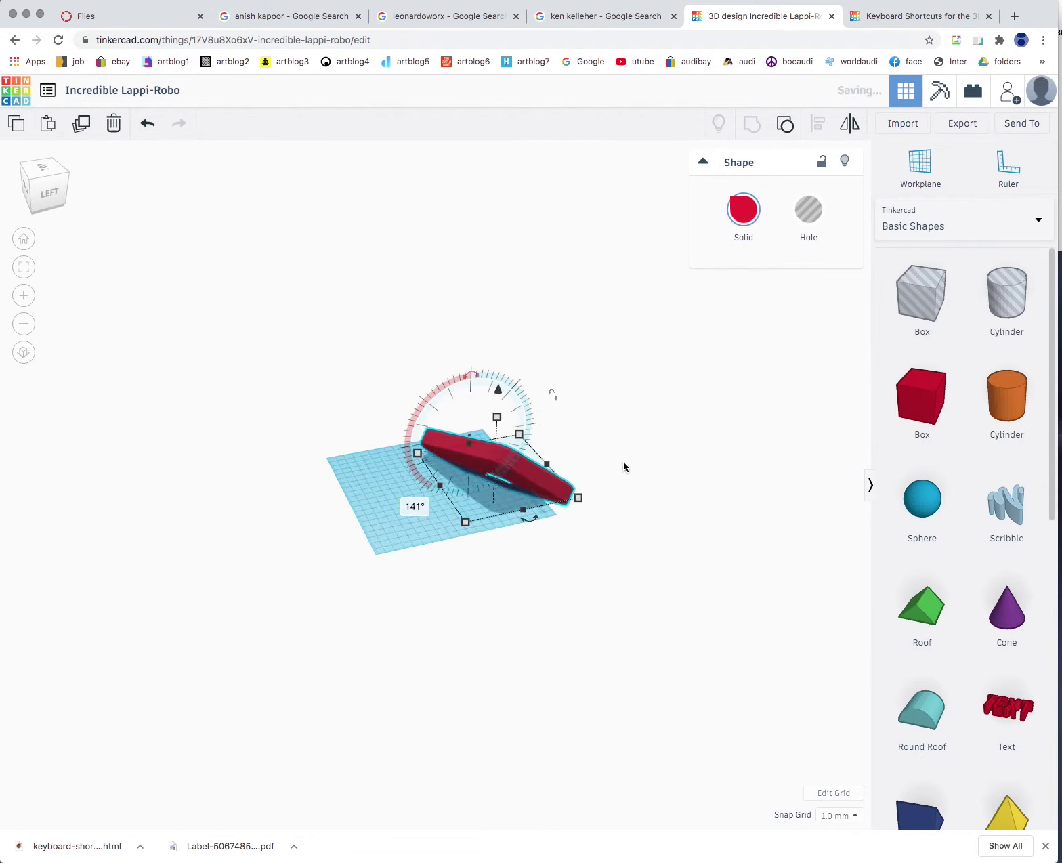
Raise the rotated slab well above the workplane, drop it back onto the workplane, and inspect where it touches
{"action": "right_click_drag", "start_coordinate": [623, 461], "coordinate": [407, 442]}
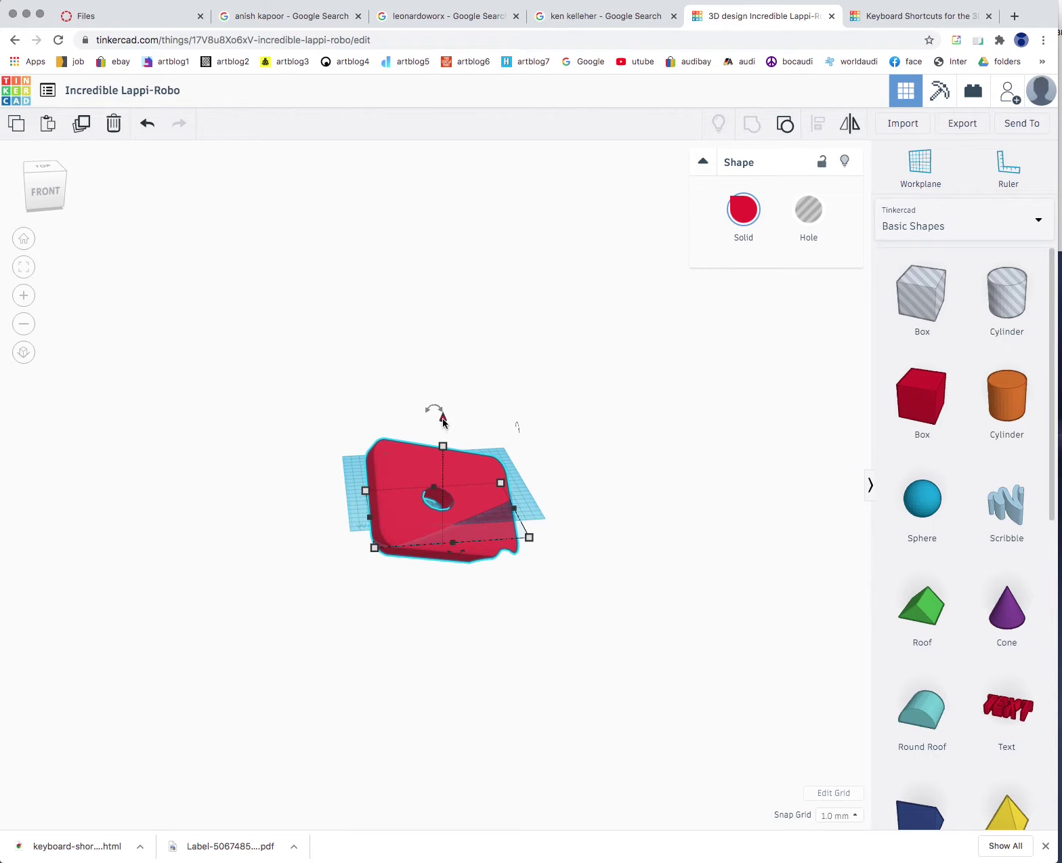
{"action": "left_click_drag", "start_coordinate": [443, 416], "coordinate": [442, 287]}
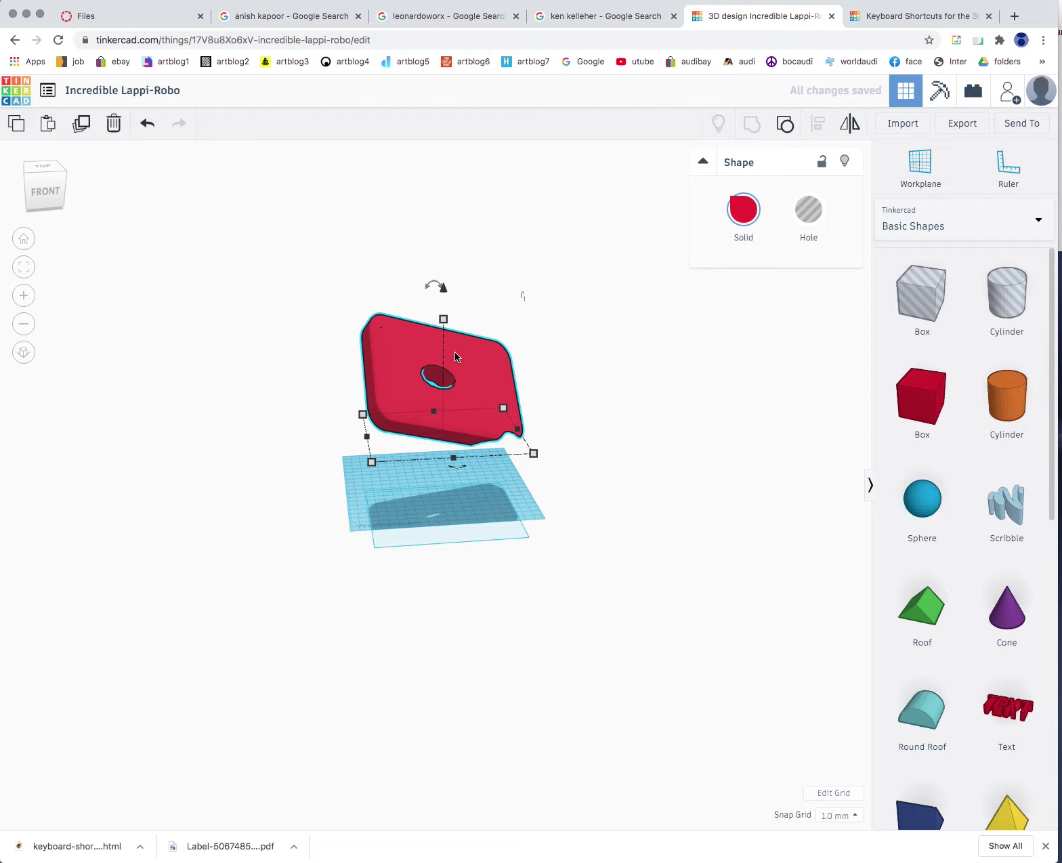
{"action": "key", "text": "d"}
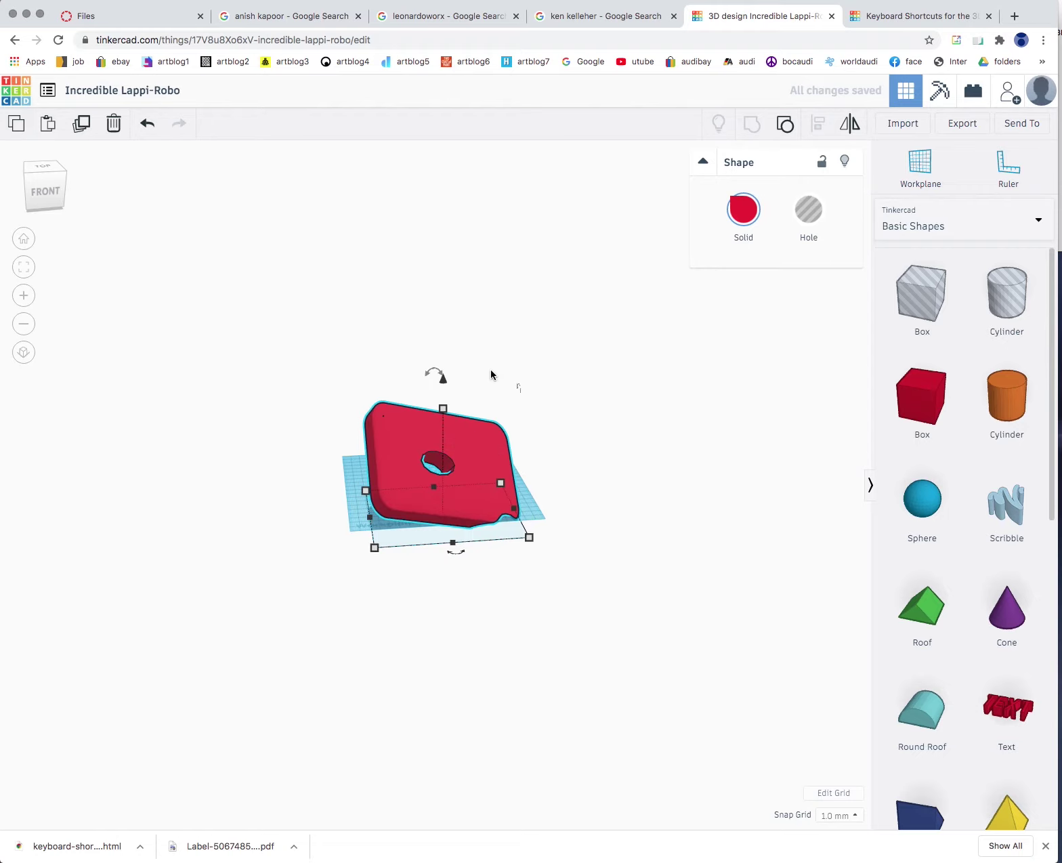
{"action": "right_click_drag", "start_coordinate": [568, 508], "coordinate": [553, 431]}
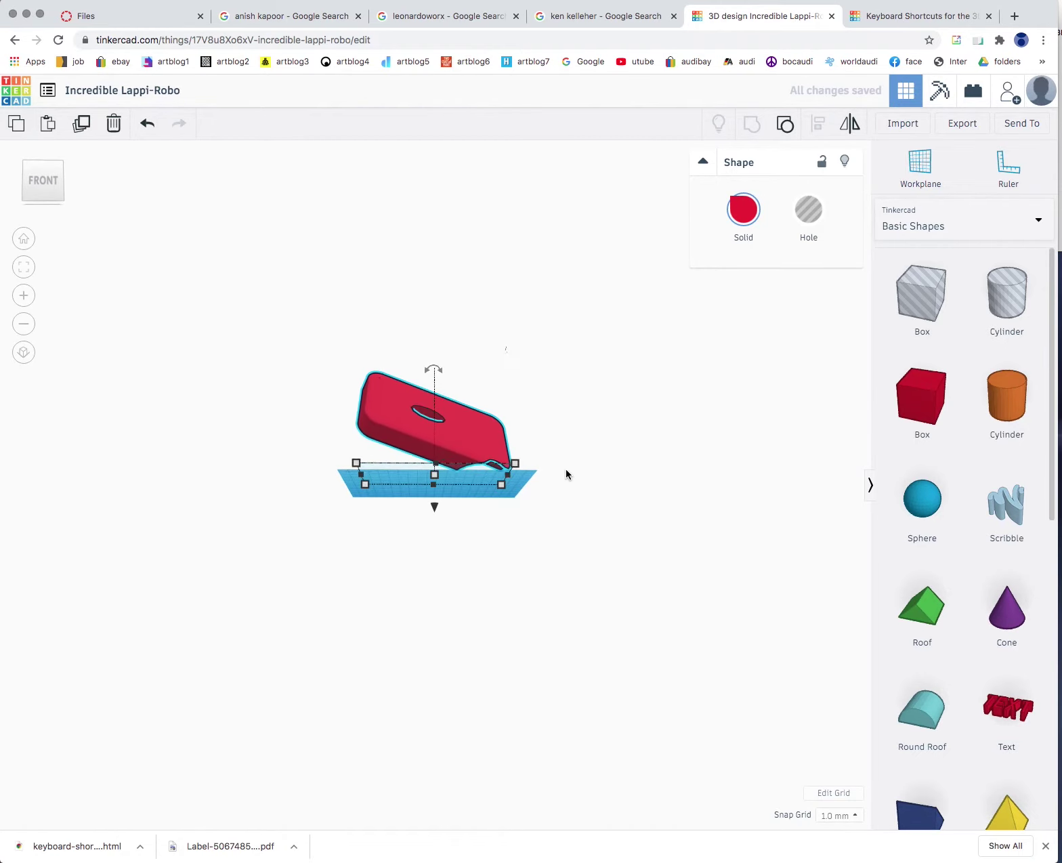
{"action": "scroll", "coordinate": [504, 465], "scroll_direction": "up", "scroll_amount": 5}
{"action": "scroll", "coordinate": [503, 461], "scroll_direction": "down", "scroll_amount": 5}
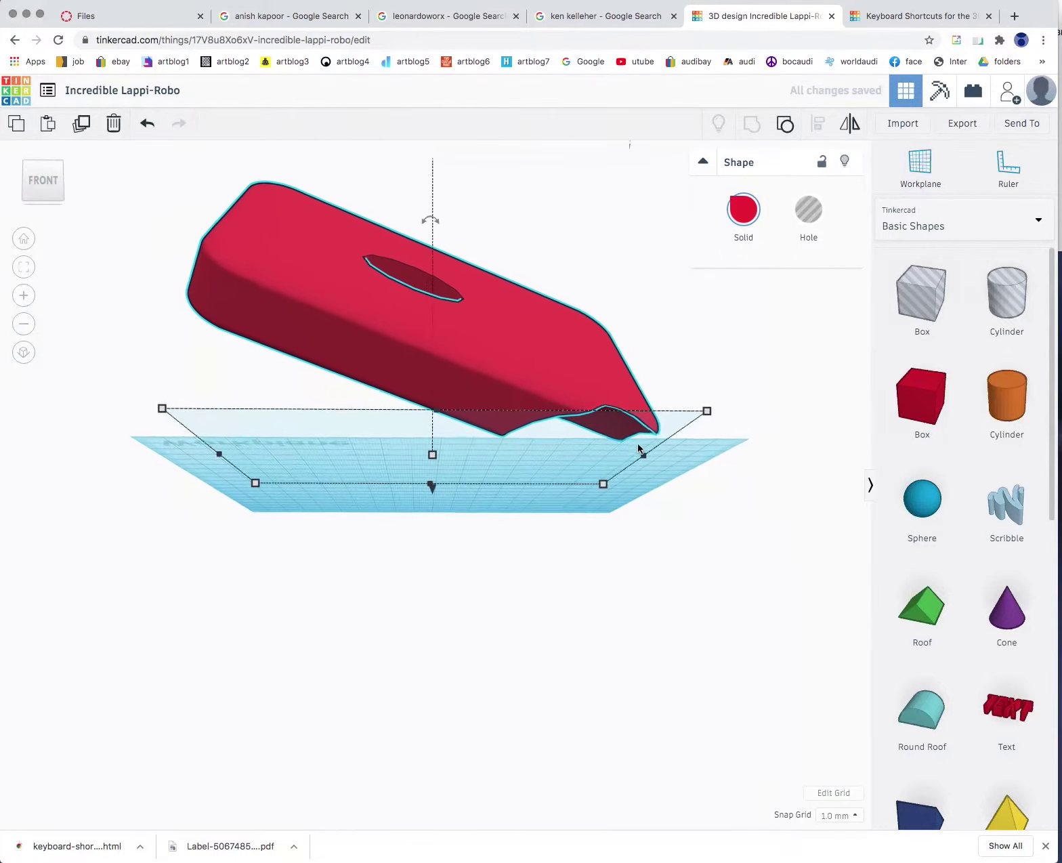
{"action": "right_click_drag", "start_coordinate": [637, 443], "coordinate": [713, 484]}
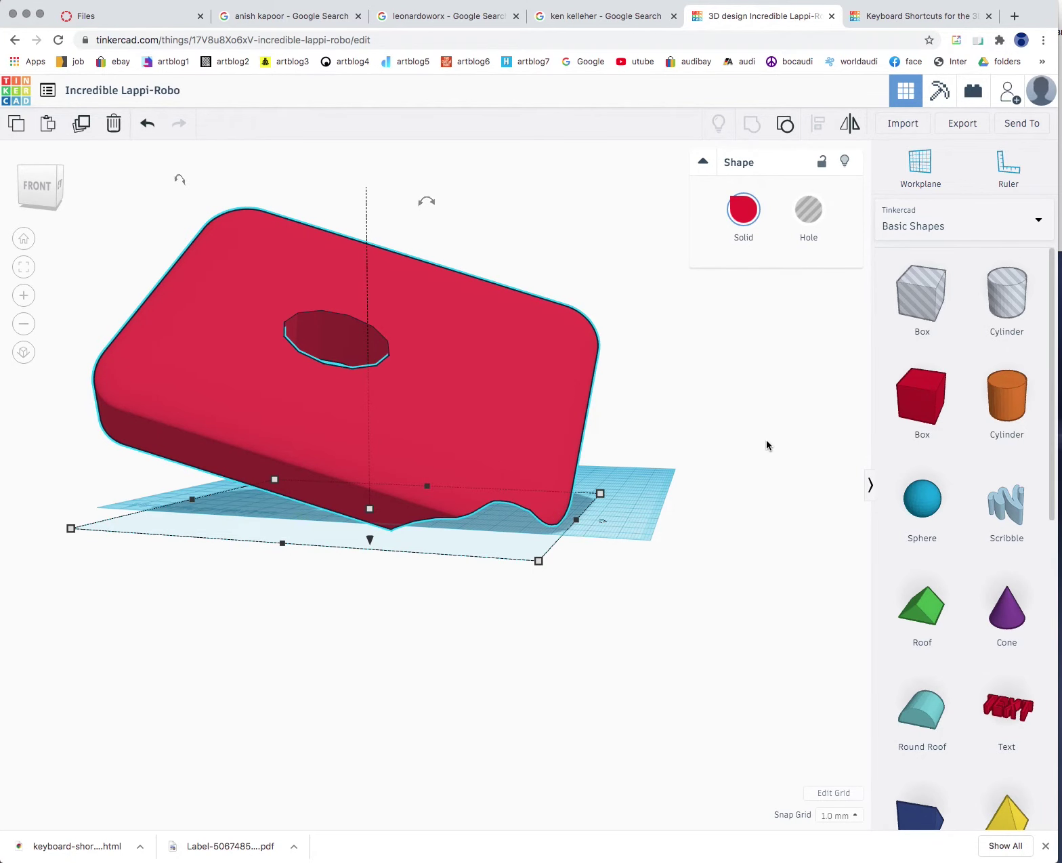
Switch to the keyboard shortcuts page and review the tools and commands list, including undo
{"action": "left_click", "coordinate": [900, 15]}
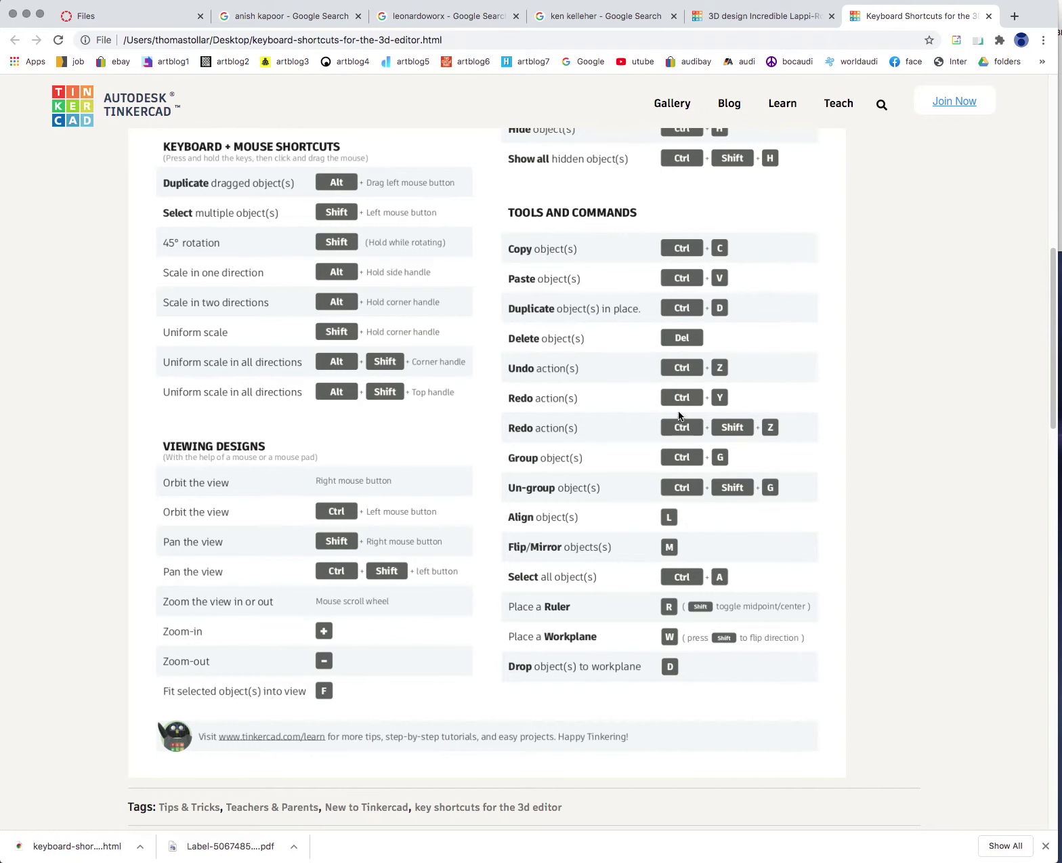
{"action": "scroll", "coordinate": [678, 410], "scroll_direction": "up", "scroll_amount": 3}
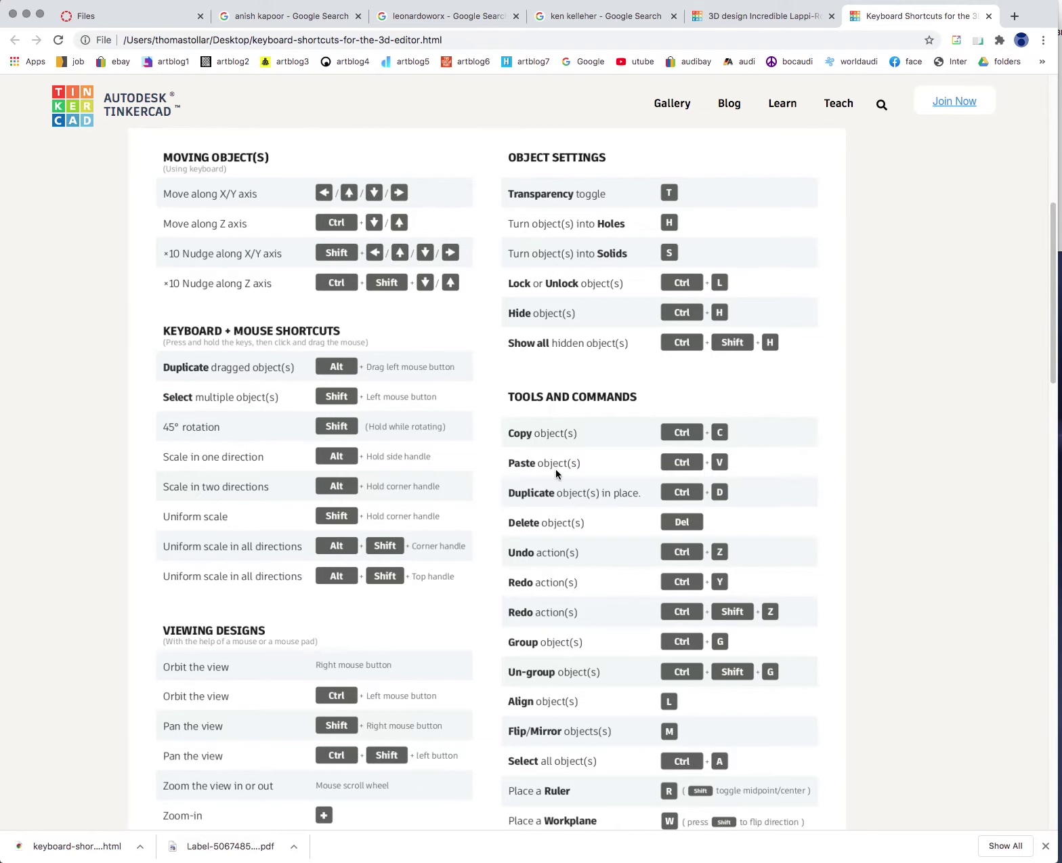
{"action": "scroll", "coordinate": [584, 469], "scroll_direction": "down", "scroll_amount": 2}
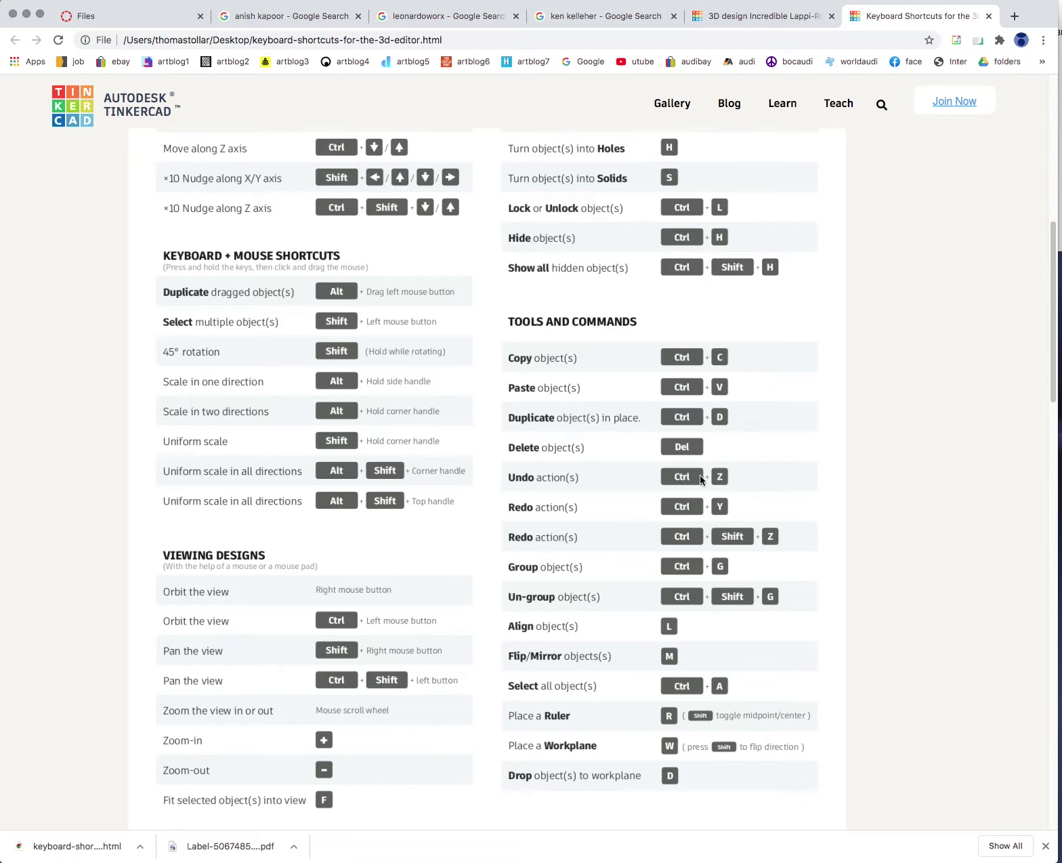
Return to the 3D design and undo the slab's drop, lift and last rotation
{"action": "left_click", "coordinate": [725, 20]}
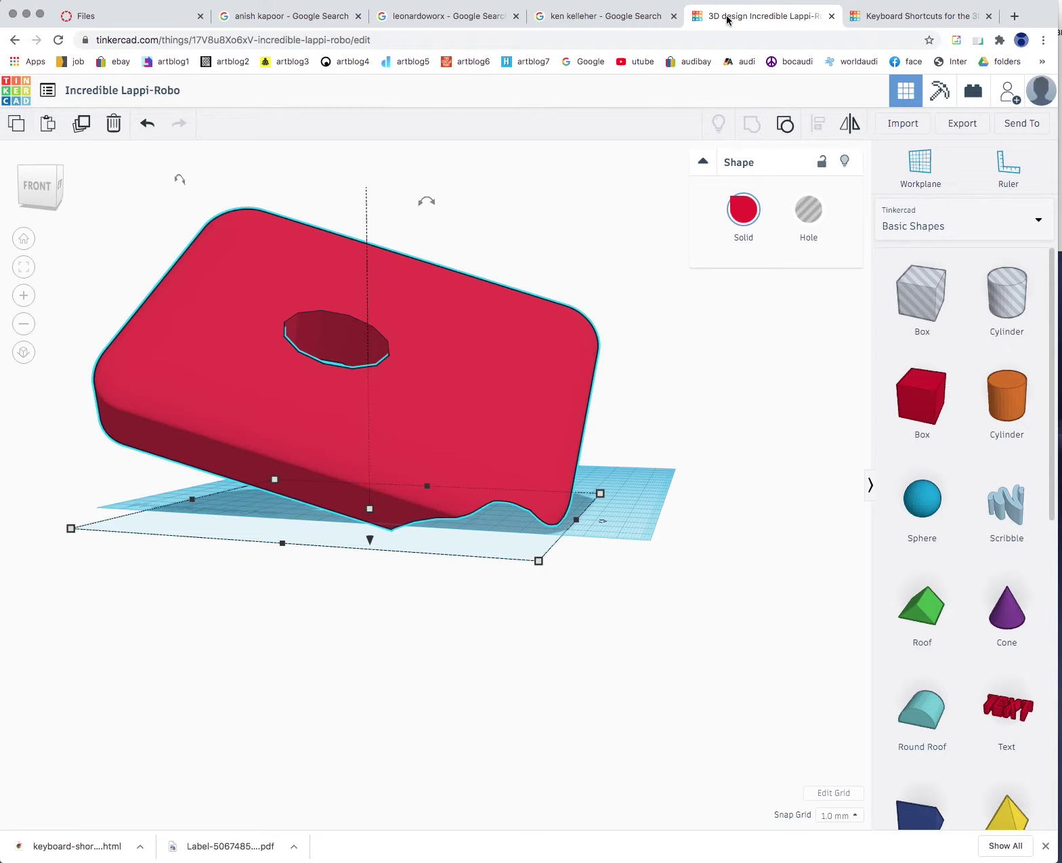
{"action": "key", "text": "super+z"}
{"action": "key", "text": "super+z"}
{"action": "key", "text": "super+z"}
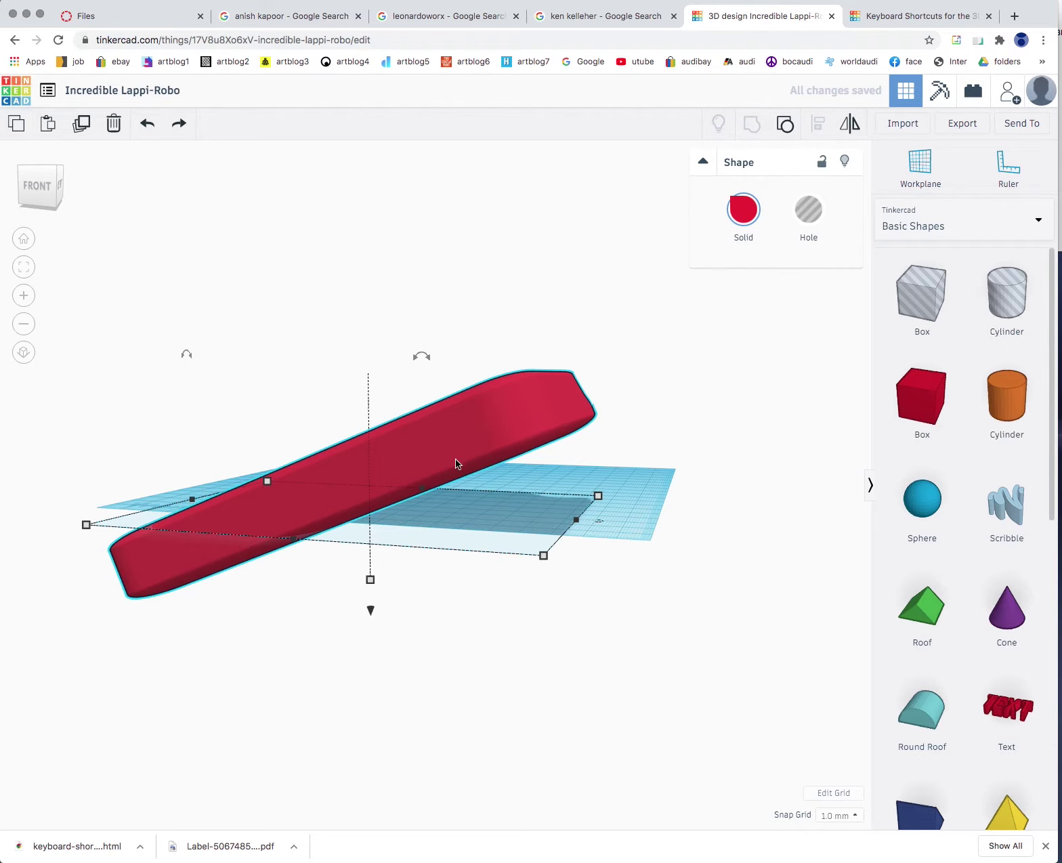
Redo the slab's undone rotation, lift and drop, and inspect it from the front and back
{"action": "right_click_drag", "start_coordinate": [619, 510], "coordinate": [550, 465]}
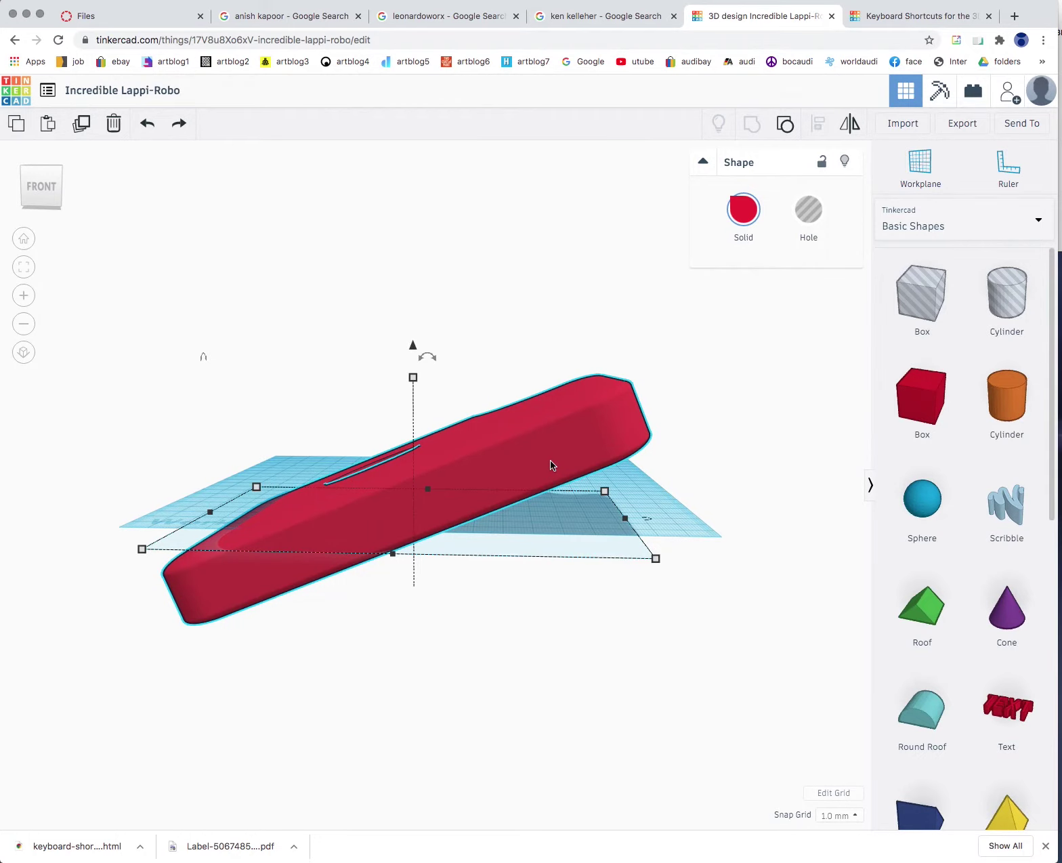
{"action": "key", "text": "super+shift+z"}
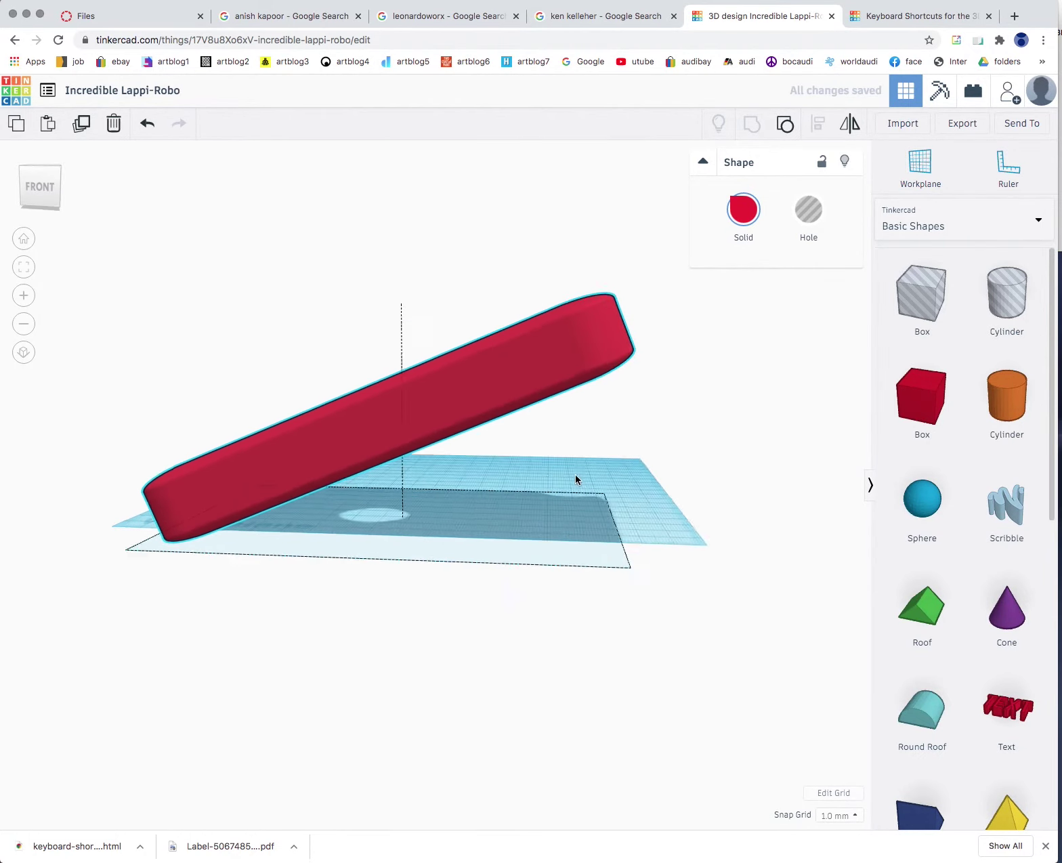
{"action": "right_click_drag", "start_coordinate": [575, 478], "coordinate": [211, 478]}
{"action": "right_click_drag", "start_coordinate": [771, 445], "coordinate": [667, 506]}
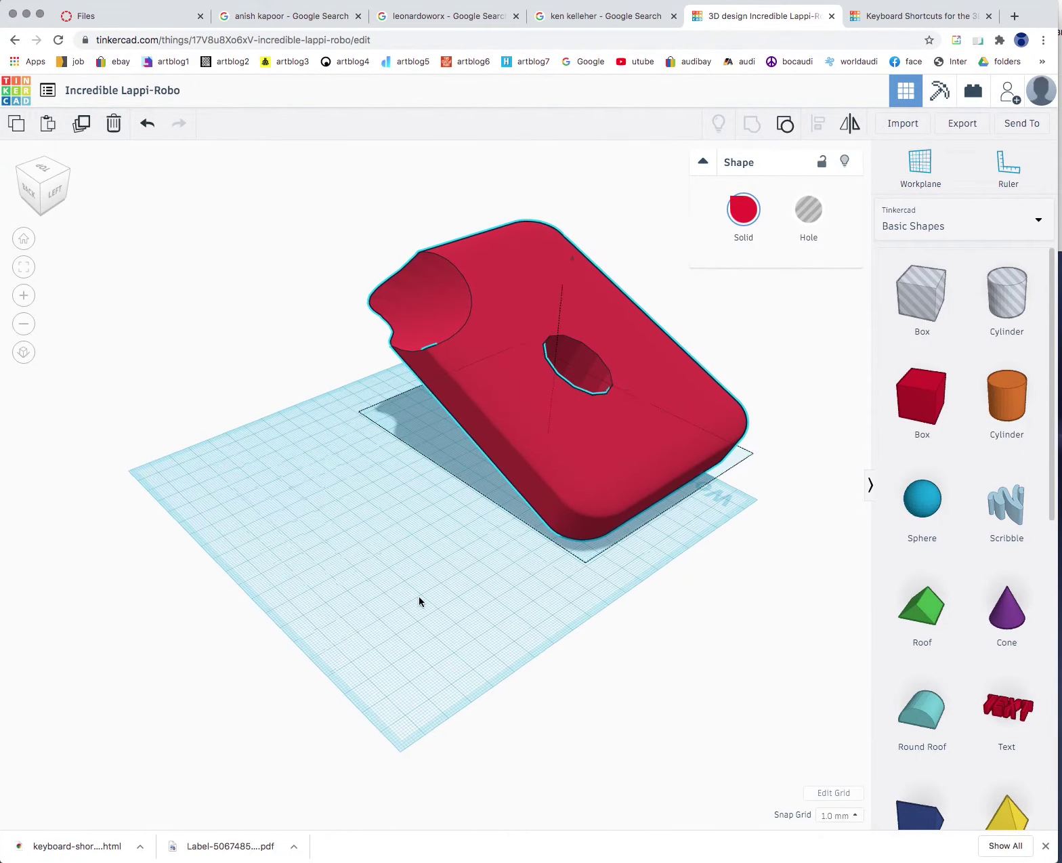
{"action": "right_click_drag", "start_coordinate": [418, 601], "coordinate": [607, 602]}
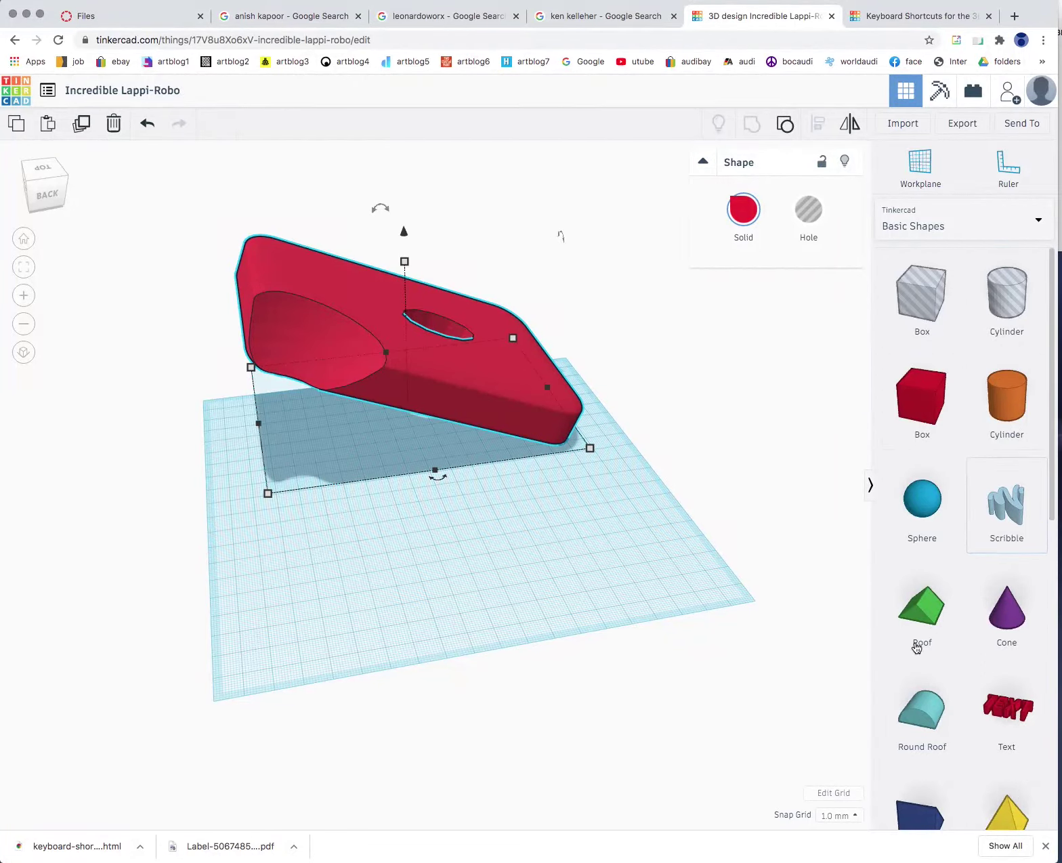
Add a Scribble shape to the workplane, drawing a closed boot-like outline that curves into a long narrow end
{"action": "left_click", "coordinate": [1008, 522]}
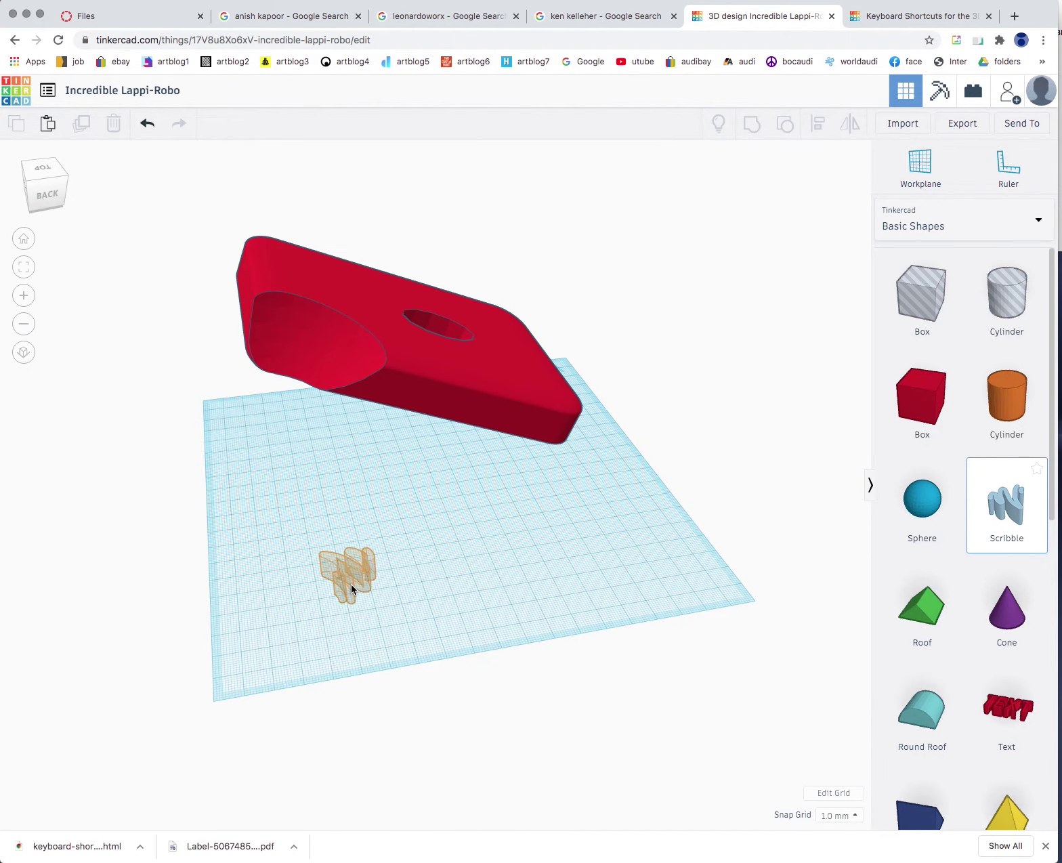
{"action": "left_click", "coordinate": [351, 586]}
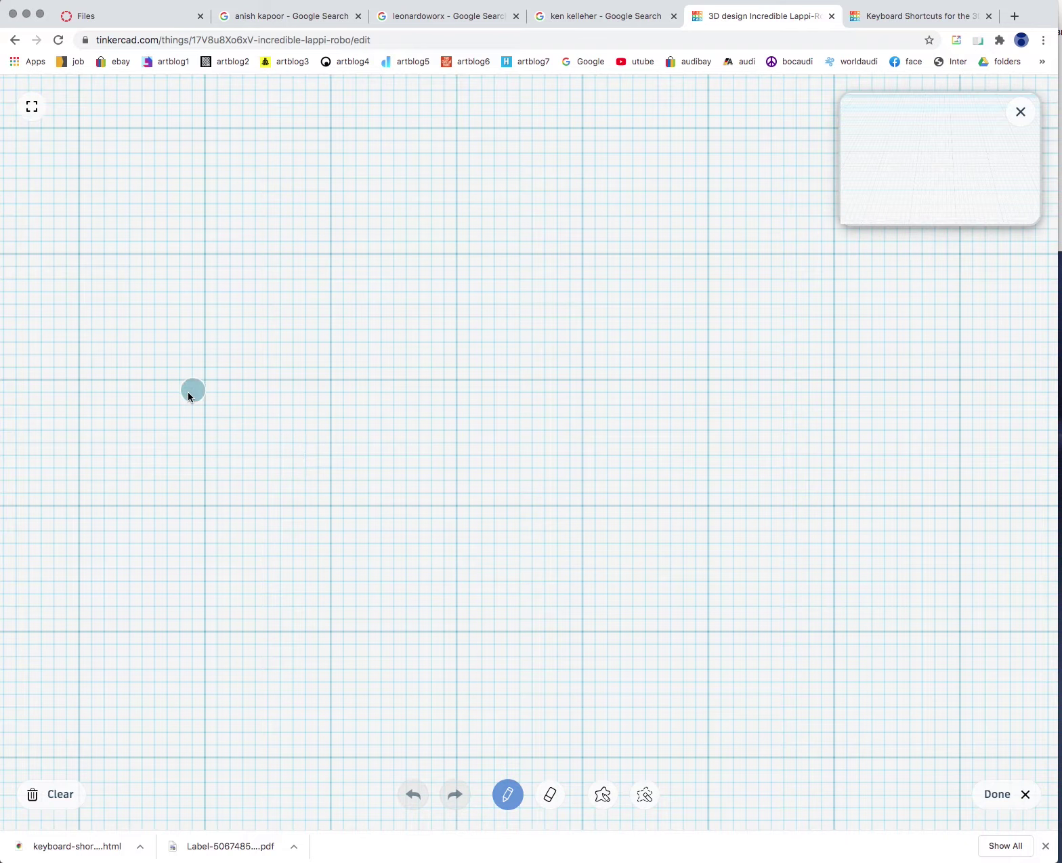
{"action": "mouse_move", "coordinate": [183, 363]}
{"action": "left_mouse_down"}
{"action": "mouse_move", "coordinate": [281, 317]}
{"action": "mouse_move", "coordinate": [443, 577]}
{"action": "mouse_move", "coordinate": [800, 613]}
{"action": "mouse_move", "coordinate": [653, 674]}
{"action": "mouse_move", "coordinate": [369, 664]}
{"action": "mouse_move", "coordinate": [176, 549]}
{"action": "mouse_move", "coordinate": [159, 466]}
{"action": "mouse_move", "coordinate": [175, 392]}
{"action": "mouse_move", "coordinate": [191, 383]}
{"action": "left_mouse_up"}
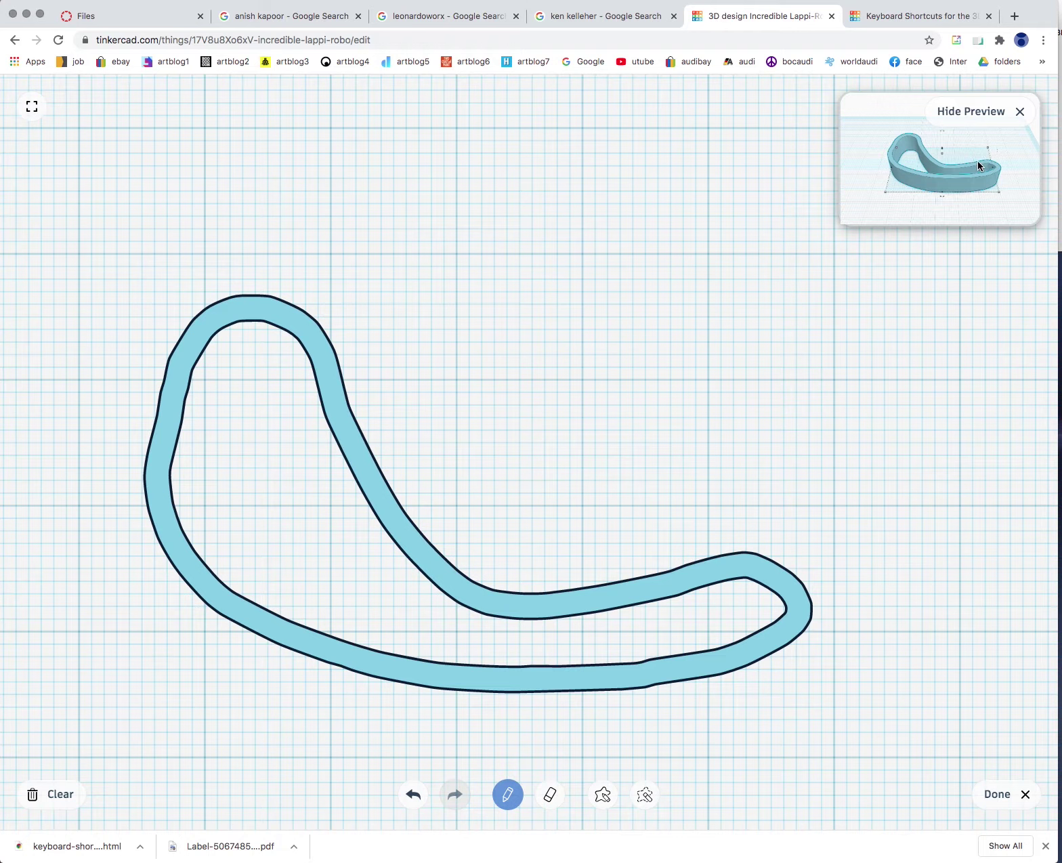
{"action": "left_click", "coordinate": [1004, 796]}
{"action": "mouse_move", "coordinate": [727, 403]}
{"action": "right_mouse_down"}
{"action": "mouse_move", "coordinate": [796, 564]}
{"action": "mouse_move", "coordinate": [684, 275]}
{"action": "mouse_move", "coordinate": [724, 412]}
{"action": "mouse_move", "coordinate": [548, 437]}
{"action": "right_mouse_up"}
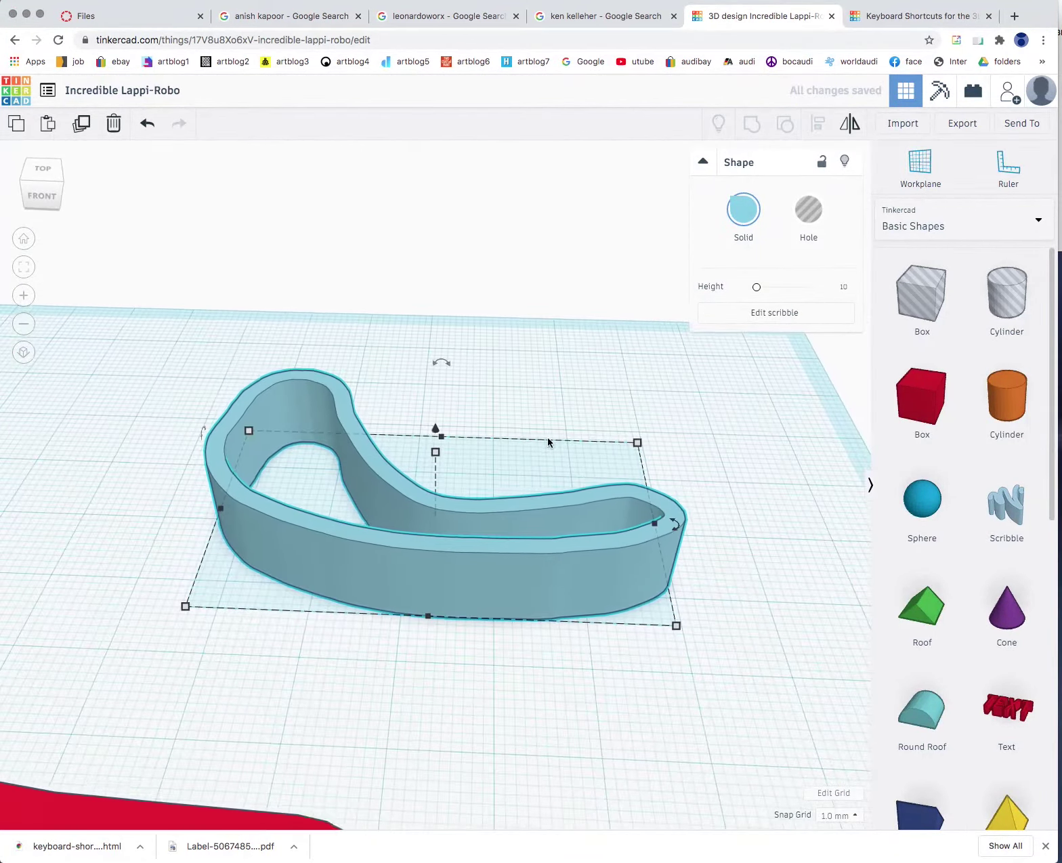
Stretch the scribble to 30 mm tall with a 57.43 × 38.60 mm footprint and reduce its Height parameter to 7.56
{"action": "left_click_drag", "start_coordinate": [438, 440], "coordinate": [459, 291]}
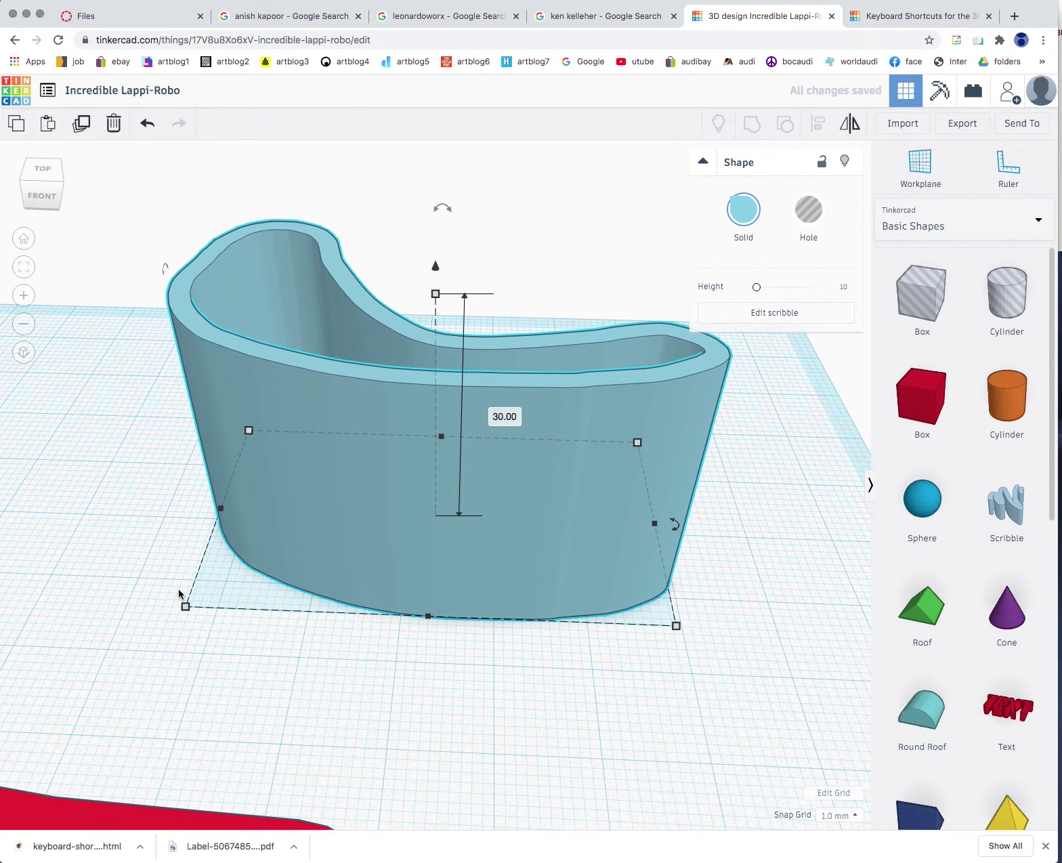
{"action": "mouse_move", "coordinate": [186, 609]}
{"action": "left_mouse_down"}
{"action": "mouse_move", "coordinate": [104, 517]}
{"action": "mouse_move", "coordinate": [149, 656]}
{"action": "mouse_move", "coordinate": [112, 704]}
{"action": "mouse_move", "coordinate": [123, 656]}
{"action": "left_mouse_up"}
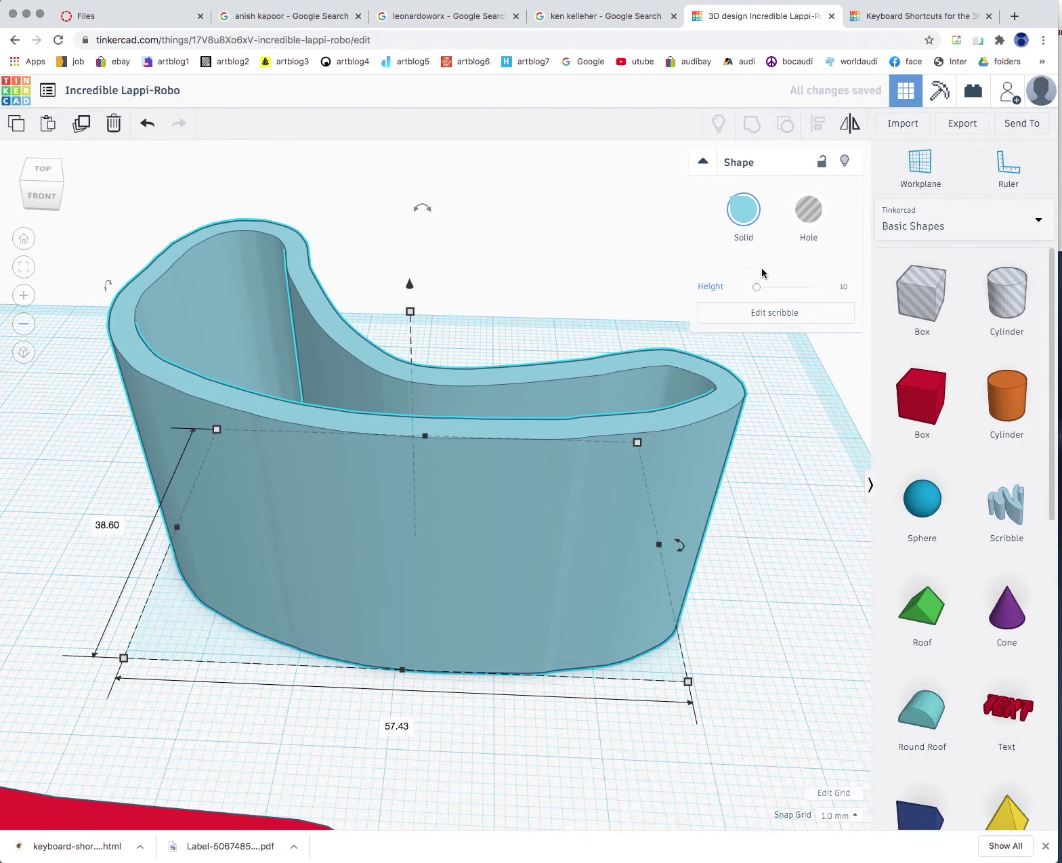
{"action": "mouse_move", "coordinate": [755, 289]}
{"action": "left_mouse_down"}
{"action": "mouse_move", "coordinate": [789, 287]}
{"action": "mouse_move", "coordinate": [752, 289]}
{"action": "left_mouse_up"}
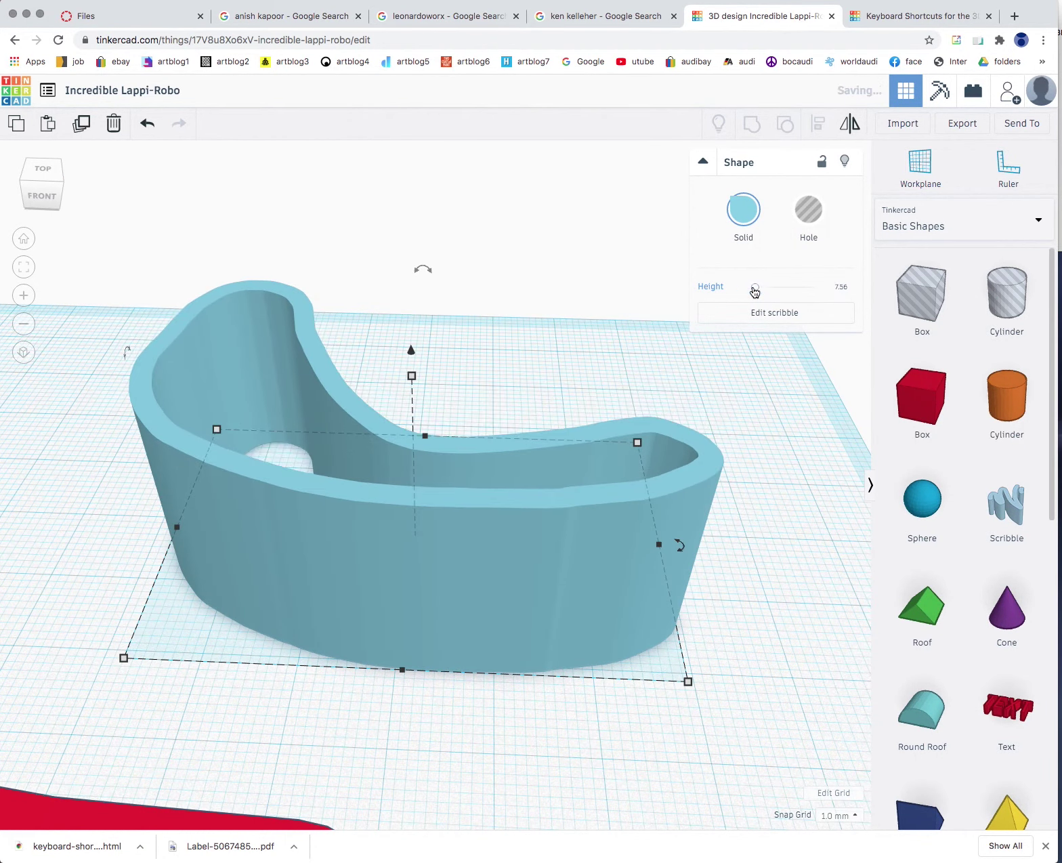
Delete the closed scribble and add a new Scribble shape drawn as one open C-shaped curve
{"action": "mouse_move", "coordinate": [768, 444]}
{"action": "right_mouse_down"}
{"action": "mouse_move", "coordinate": [474, 375]}
{"action": "mouse_move", "coordinate": [291, 445]}
{"action": "mouse_move", "coordinate": [298, 520]}
{"action": "mouse_move", "coordinate": [267, 342]}
{"action": "mouse_move", "coordinate": [251, 420]}
{"action": "right_mouse_up"}
{"action": "mouse_move", "coordinate": [770, 569]}
{"action": "right_mouse_down"}
{"action": "mouse_move", "coordinate": [773, 512]}
{"action": "mouse_move", "coordinate": [814, 598]}
{"action": "mouse_move", "coordinate": [672, 517]}
{"action": "right_mouse_up"}
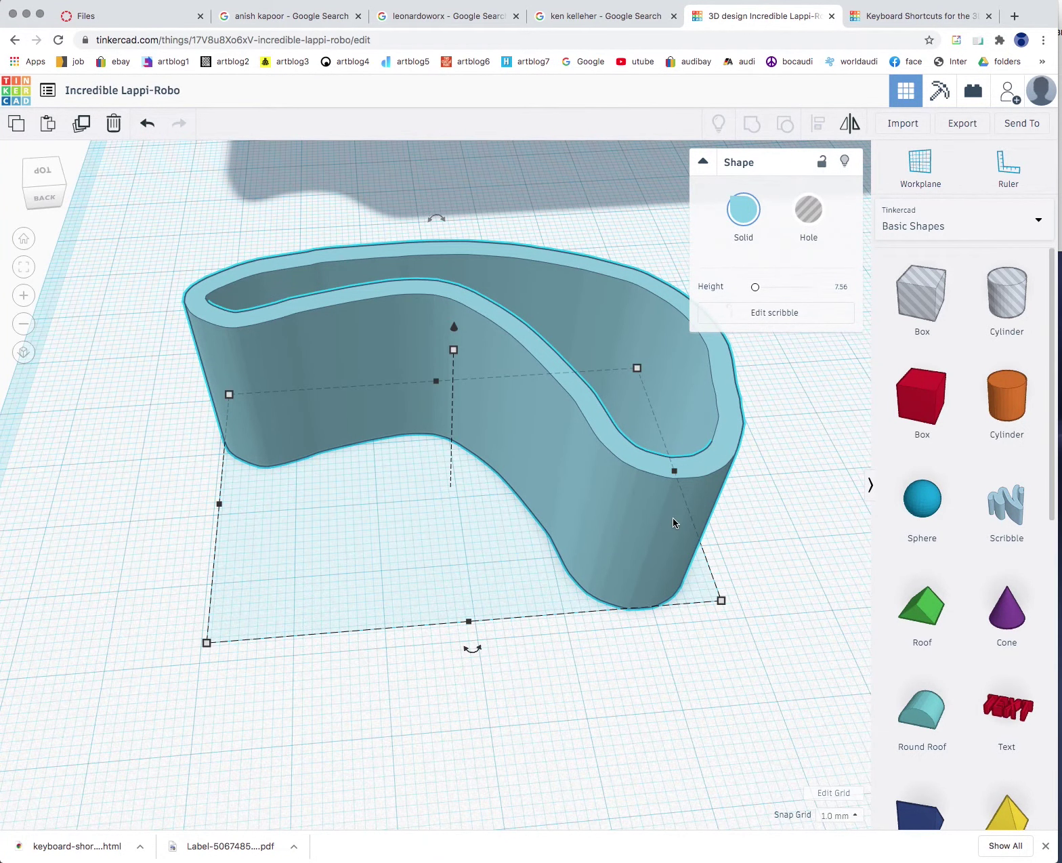
{"action": "key", "text": "Delete"}
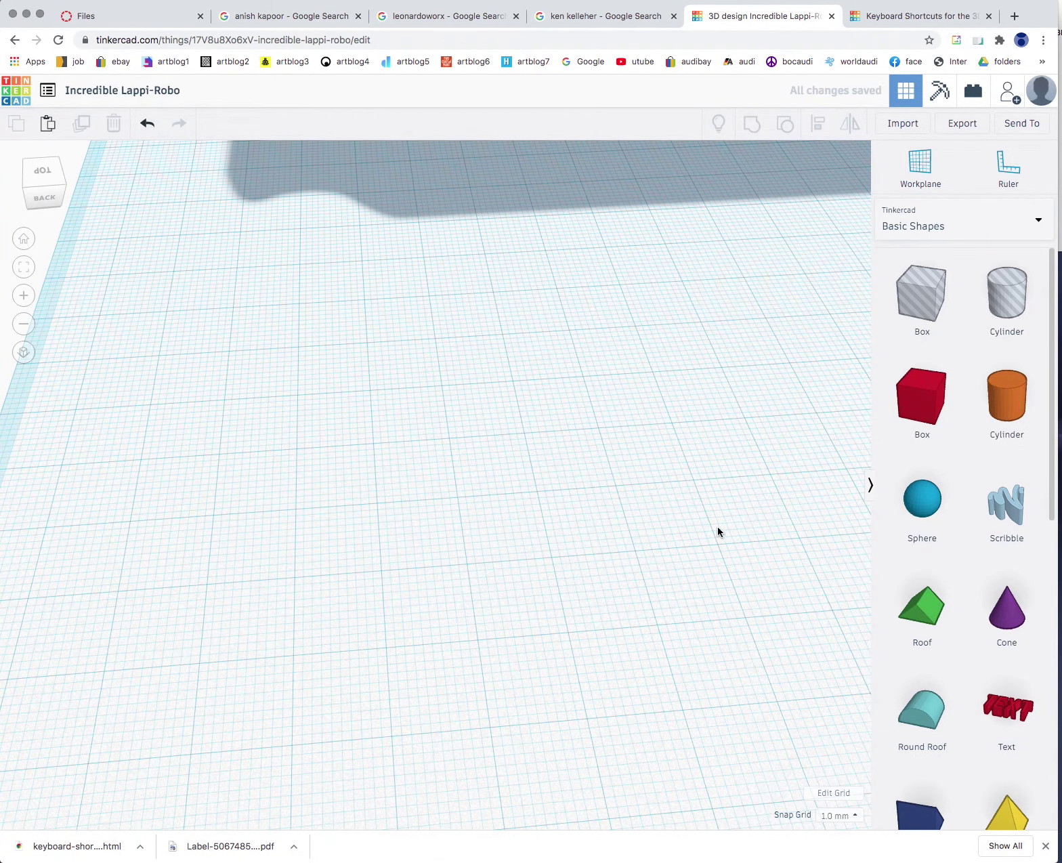
{"action": "mouse_move", "coordinate": [1014, 515]}
{"action": "left_mouse_down"}
{"action": "mouse_move", "coordinate": [286, 336]}
{"action": "mouse_move", "coordinate": [300, 445]}
{"action": "mouse_move", "coordinate": [325, 465]}
{"action": "left_mouse_up"}
{"action": "mouse_move", "coordinate": [491, 258]}
{"action": "left_mouse_down"}
{"action": "mouse_move", "coordinate": [299, 262]}
{"action": "mouse_move", "coordinate": [207, 407]}
{"action": "mouse_move", "coordinate": [479, 725]}
{"action": "mouse_move", "coordinate": [737, 561]}
{"action": "left_mouse_up"}
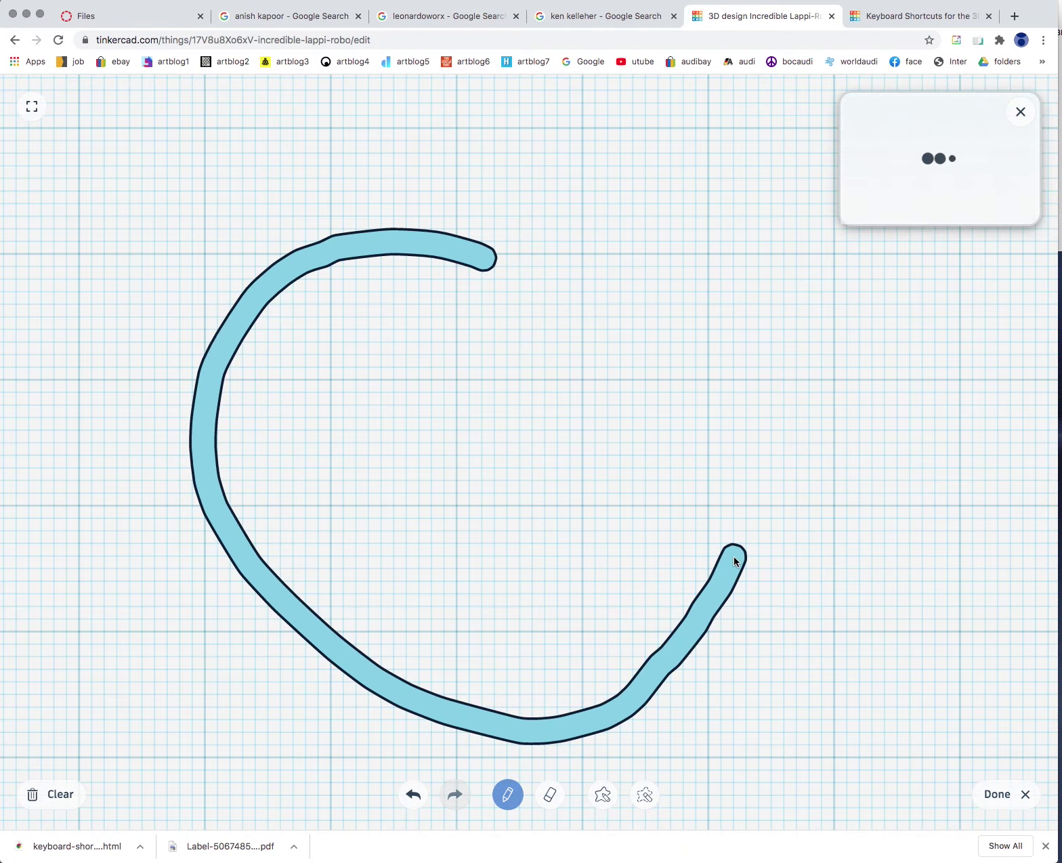
{"action": "left_click", "coordinate": [995, 794]}
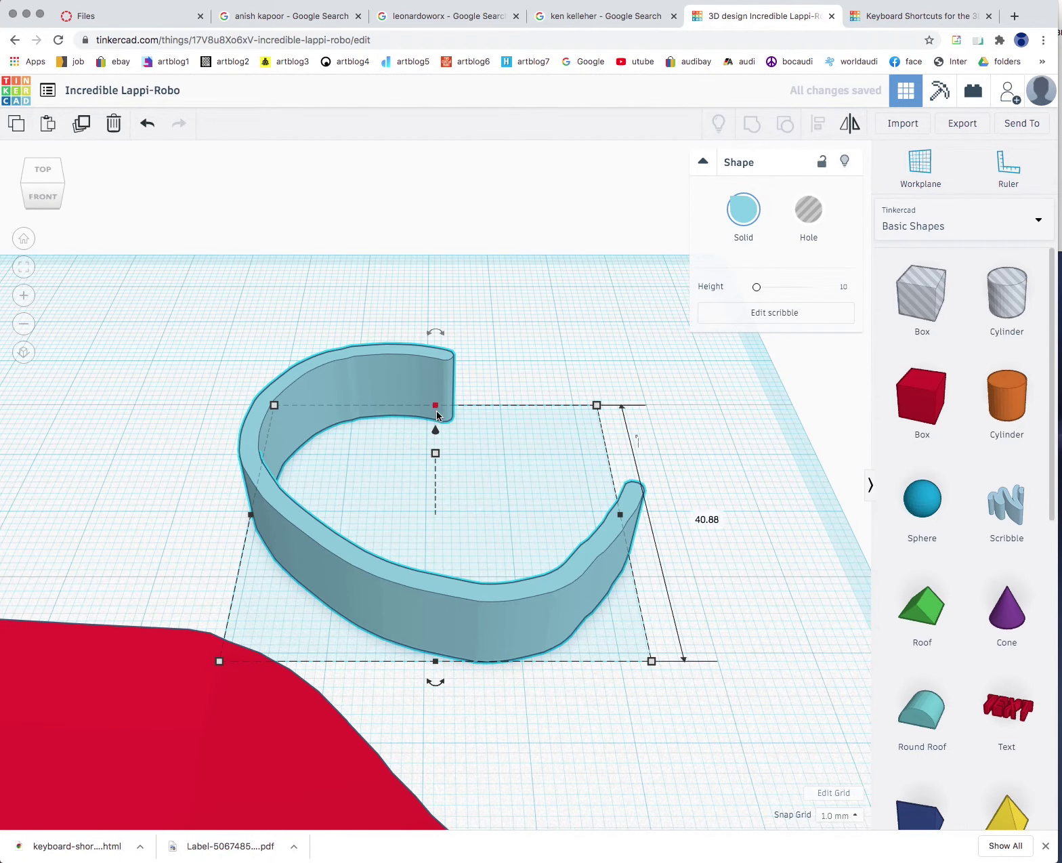
Resize the C-shaped scribble to a footprint of 50.91 × 37.88 mm and a height of 28 mm
{"action": "mouse_move", "coordinate": [651, 661]}
{"action": "left_mouse_down"}
{"action": "mouse_move", "coordinate": [564, 510]}
{"action": "mouse_move", "coordinate": [619, 476]}
{"action": "mouse_move", "coordinate": [697, 735]}
{"action": "mouse_move", "coordinate": [695, 625]}
{"action": "left_mouse_up"}
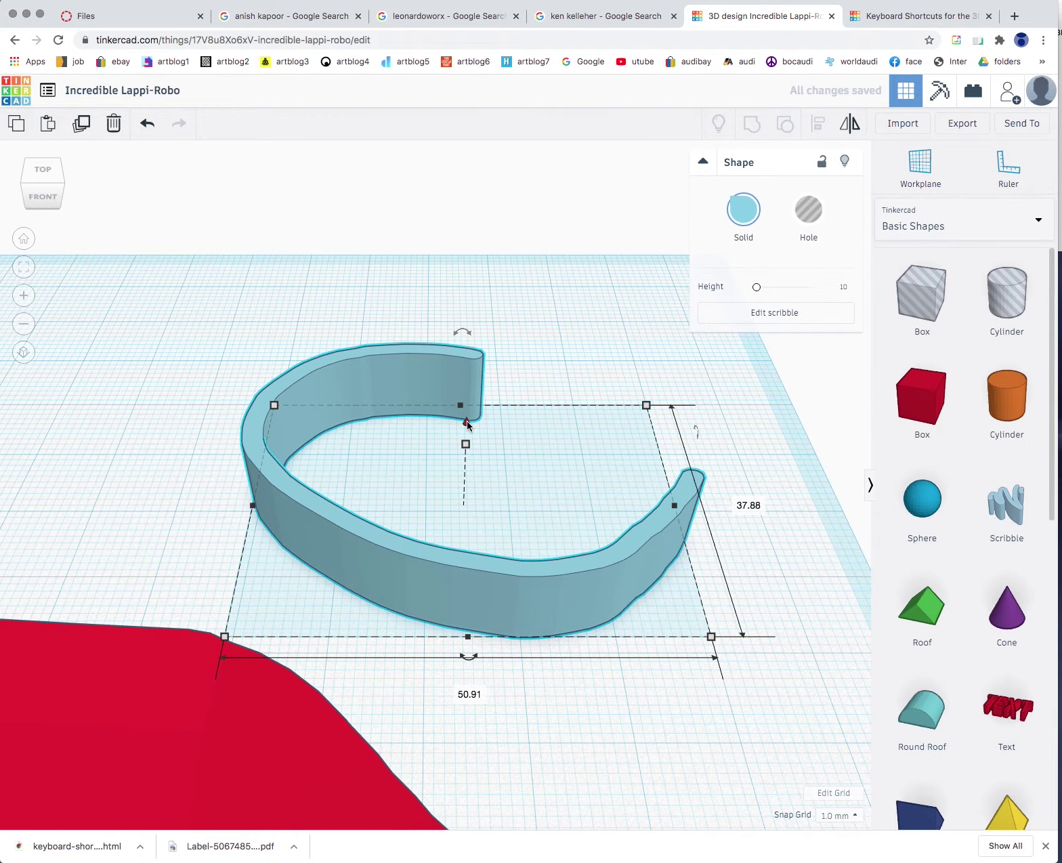
{"action": "mouse_move", "coordinate": [466, 420]}
{"action": "left_mouse_down"}
{"action": "mouse_move", "coordinate": [468, 250]}
{"action": "mouse_move", "coordinate": [494, 341]}
{"action": "mouse_move", "coordinate": [495, 350]}
{"action": "mouse_move", "coordinate": [476, 269]}
{"action": "mouse_move", "coordinate": [483, 385]}
{"action": "mouse_move", "coordinate": [517, 246]}
{"action": "mouse_move", "coordinate": [512, 394]}
{"action": "left_mouse_up"}
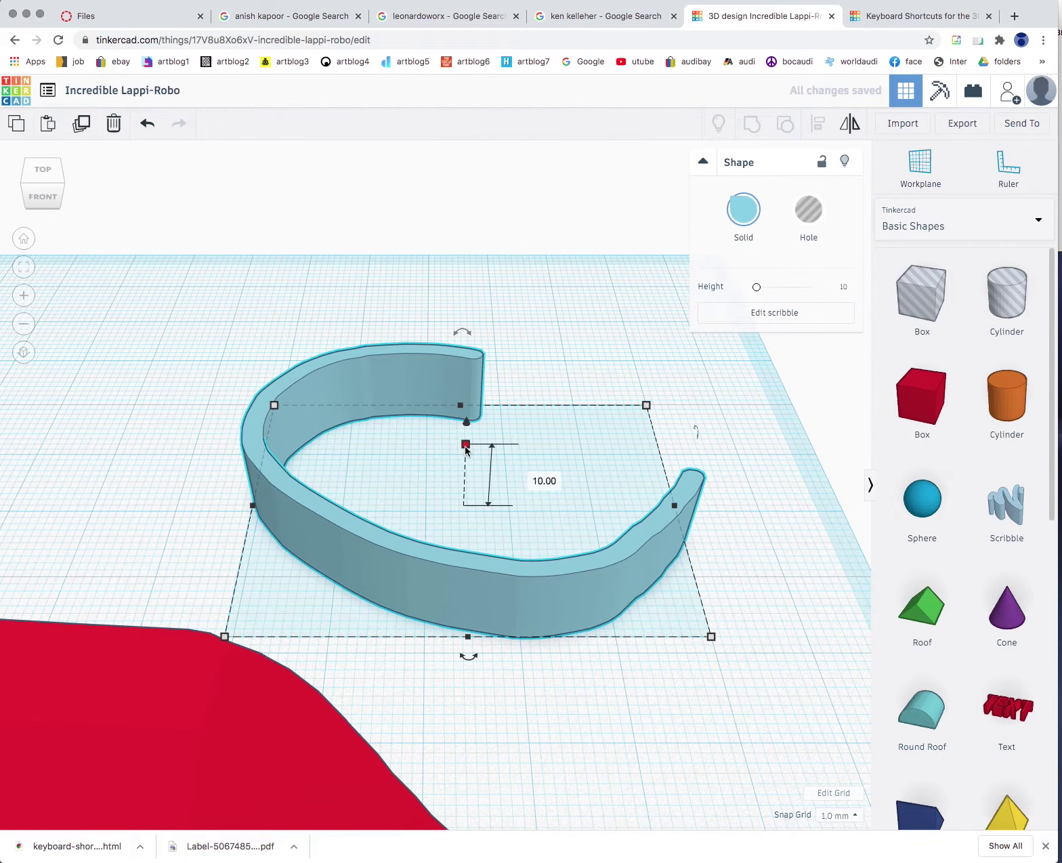
{"action": "mouse_move", "coordinate": [466, 448]}
{"action": "left_mouse_down"}
{"action": "mouse_move", "coordinate": [474, 242]}
{"action": "mouse_move", "coordinate": [490, 303]}
{"action": "mouse_move", "coordinate": [480, 323]}
{"action": "mouse_move", "coordinate": [481, 185]}
{"action": "mouse_move", "coordinate": [502, 464]}
{"action": "mouse_move", "coordinate": [514, 433]}
{"action": "mouse_move", "coordinate": [504, 294]}
{"action": "mouse_move", "coordinate": [504, 595]}
{"action": "mouse_move", "coordinate": [516, 590]}
{"action": "mouse_move", "coordinate": [496, 308]}
{"action": "left_mouse_up"}
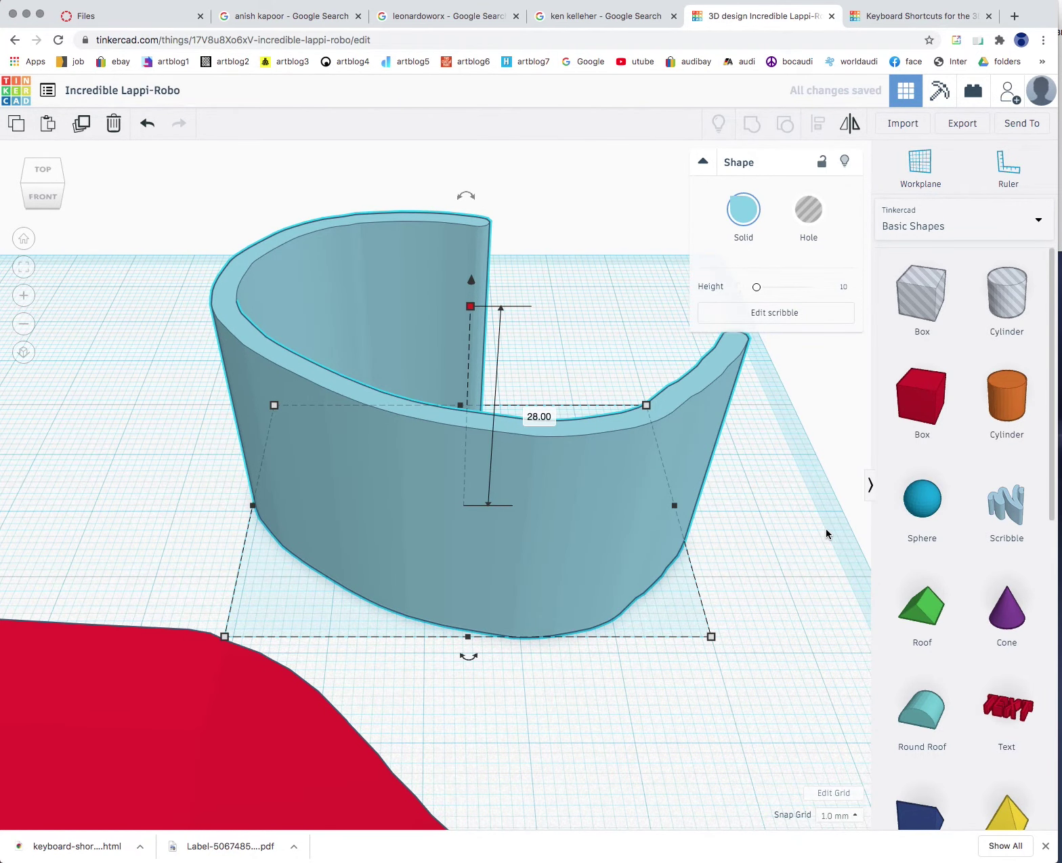
Delete the C-shaped scribble and the red slab to clear the workplane
{"action": "mouse_move", "coordinate": [826, 530]}
{"action": "right_mouse_down"}
{"action": "mouse_move", "coordinate": [444, 558]}
{"action": "mouse_move", "coordinate": [325, 435]}
{"action": "mouse_move", "coordinate": [349, 548]}
{"action": "right_mouse_up"}
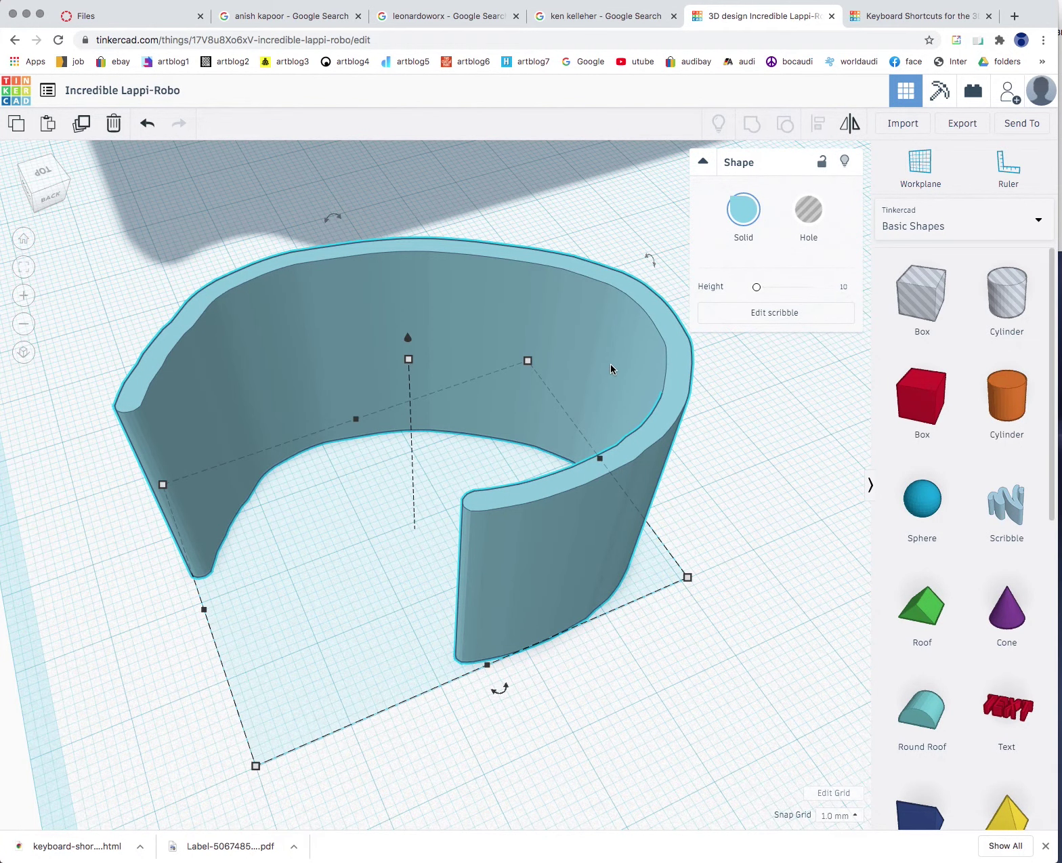
{"action": "scroll", "coordinate": [763, 474], "scroll_direction": "down", "scroll_amount": 5}
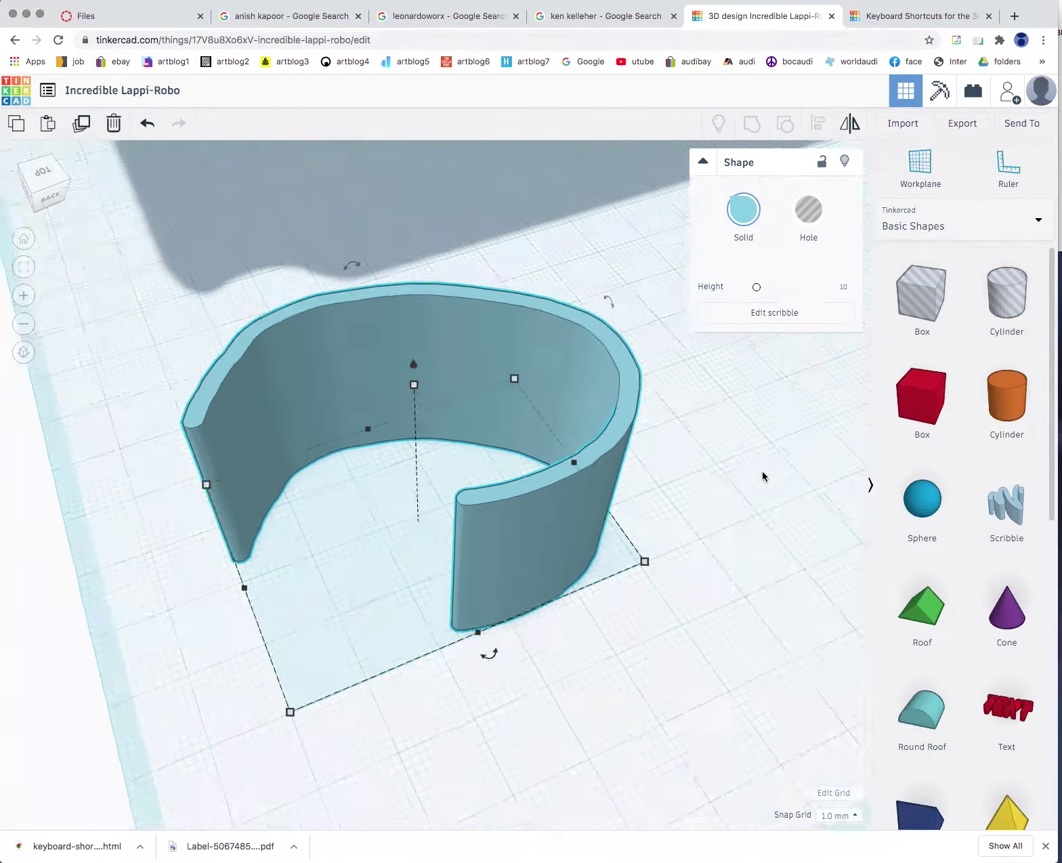
{"action": "key", "text": "Delete"}
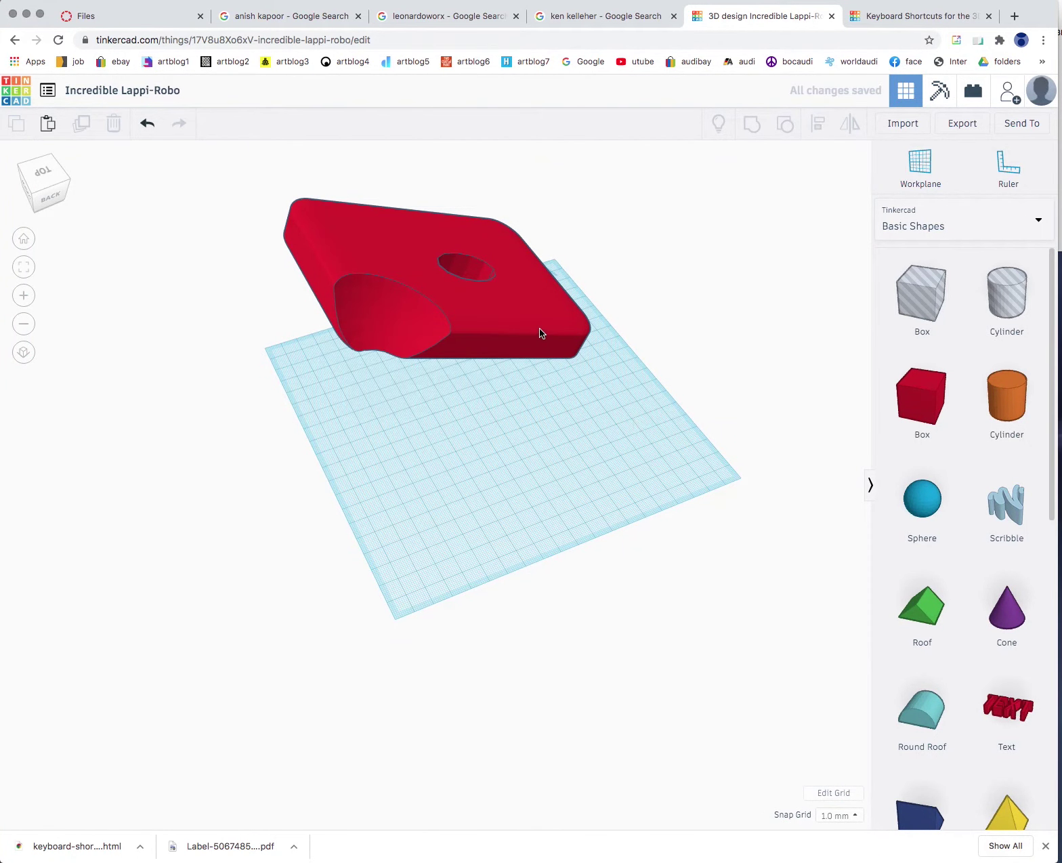
{"action": "left_click", "coordinate": [540, 330]}
{"action": "key", "text": "Delete"}
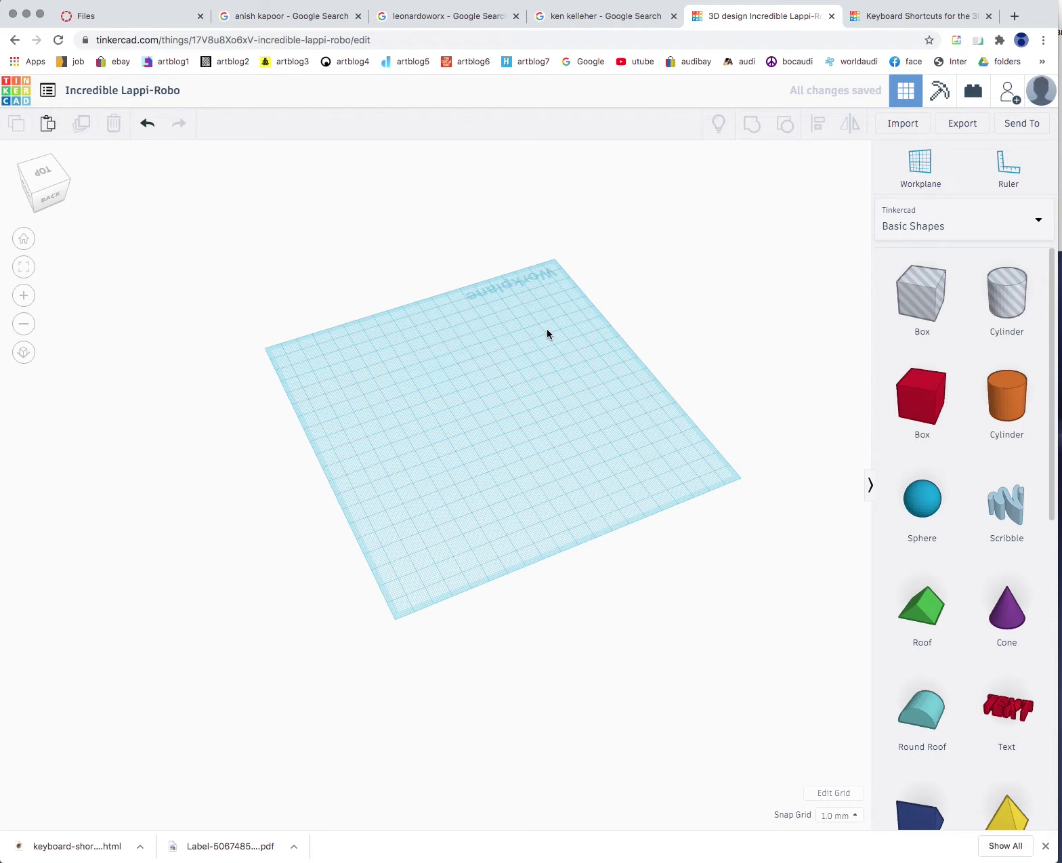
Place a torus near the middle of the workplane, stretching it to 92 × 35 mm and enlarging it further from one corner
{"action": "scroll", "coordinate": [962, 382], "scroll_direction": "down", "scroll_amount": 10}
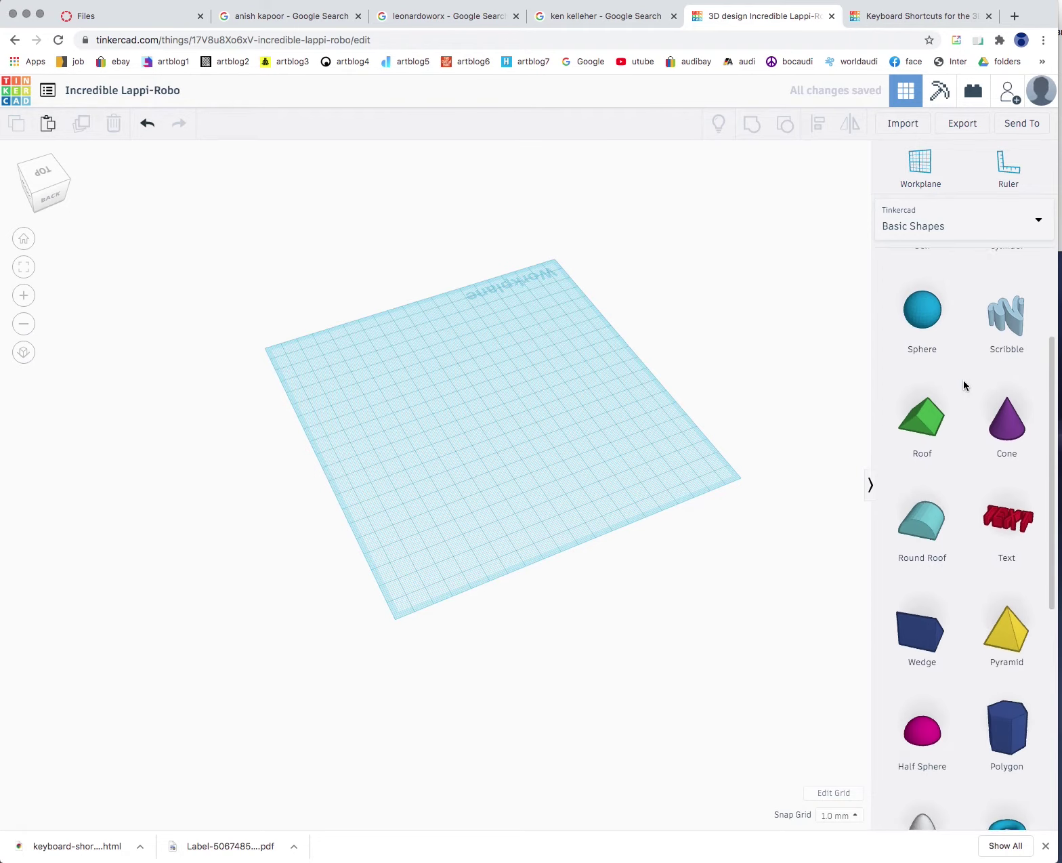
{"action": "left_click_drag", "start_coordinate": [998, 426], "coordinate": [512, 406]}
{"action": "right_click_drag", "start_coordinate": [610, 457], "coordinate": [613, 436]}
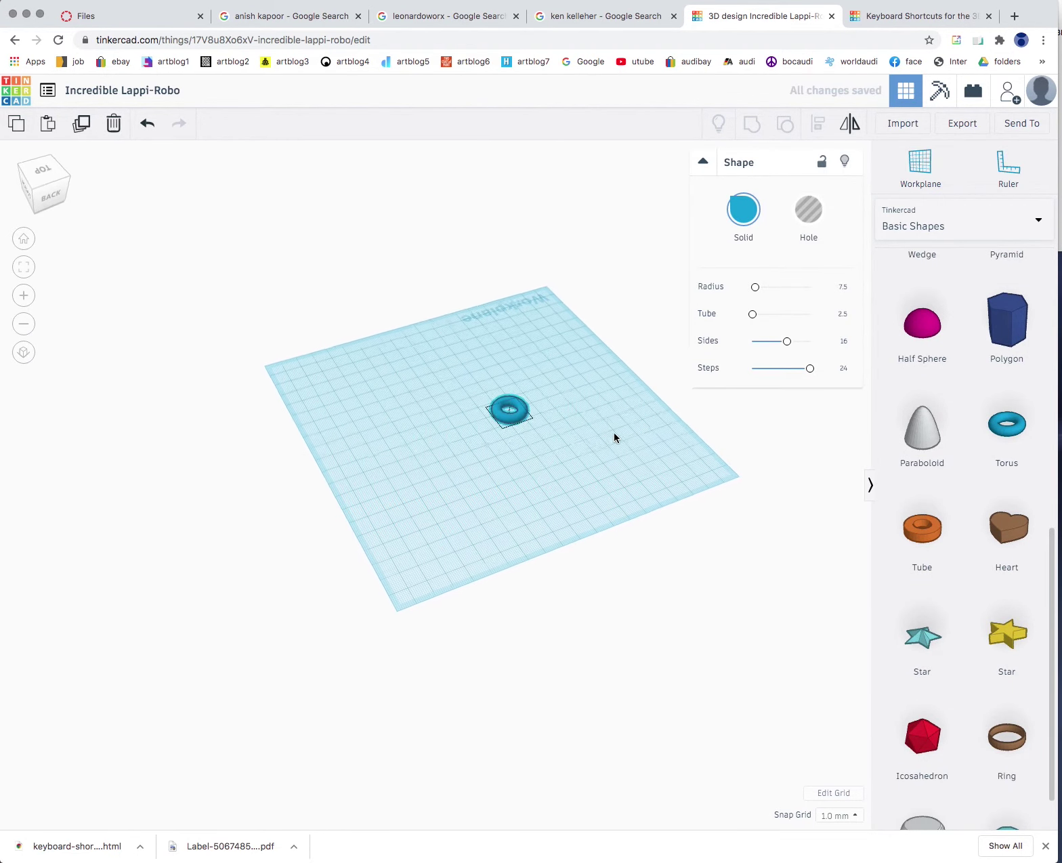
{"action": "left_click_drag", "start_coordinate": [515, 403], "coordinate": [568, 419]}
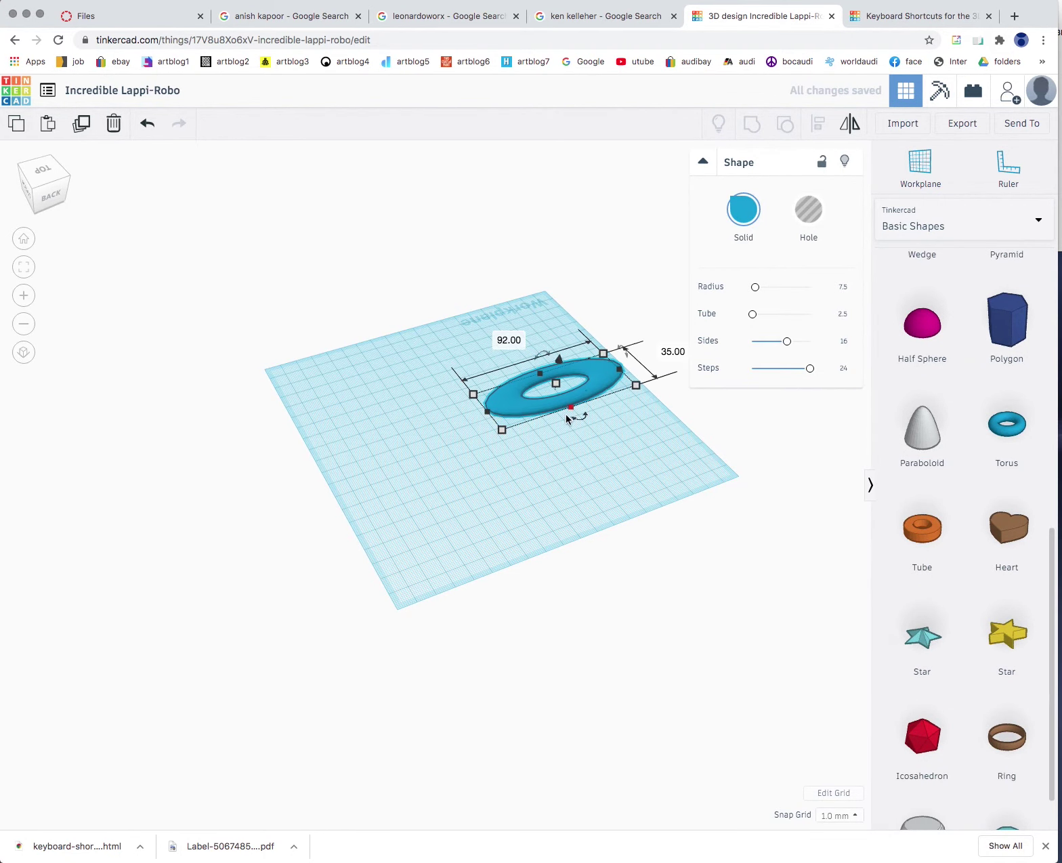
{"action": "left_click_drag", "start_coordinate": [502, 433], "coordinate": [549, 511]}
Set the torus to radius 16.75, tube 12.16 and 18 sides, and inspect the thickened disc as a whole
{"action": "mouse_move", "coordinate": [753, 315]}
{"action": "left_mouse_down"}
{"action": "mouse_move", "coordinate": [770, 317]}
{"action": "mouse_move", "coordinate": [748, 312]}
{"action": "mouse_move", "coordinate": [775, 287]}
{"action": "mouse_move", "coordinate": [758, 287]}
{"action": "left_mouse_up"}
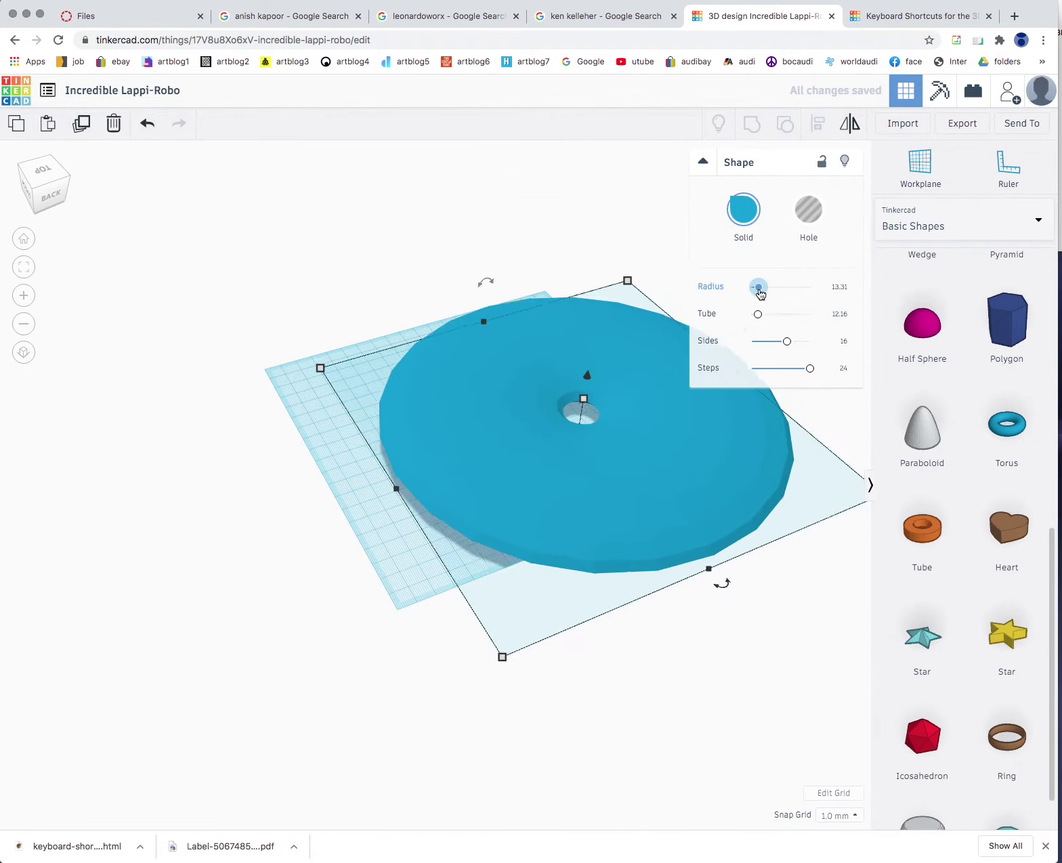
{"action": "left_click_drag", "start_coordinate": [786, 341], "coordinate": [815, 373]}
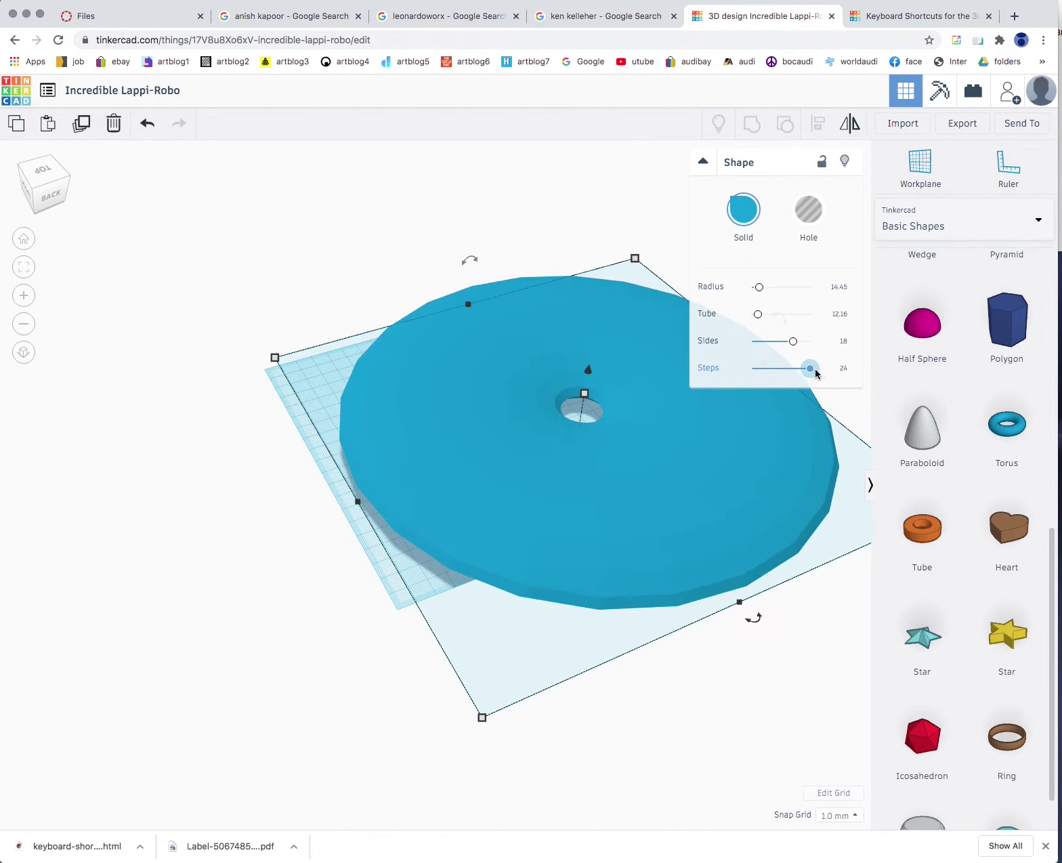
{"action": "mouse_move", "coordinate": [759, 287]}
{"action": "left_mouse_down"}
{"action": "mouse_move", "coordinate": [782, 287]}
{"action": "mouse_move", "coordinate": [746, 294]}
{"action": "mouse_move", "coordinate": [760, 296]}
{"action": "left_mouse_up"}
{"action": "right_click_drag", "start_coordinate": [776, 426], "coordinate": [476, 403]}
{"action": "scroll", "coordinate": [641, 452], "scroll_direction": "down", "scroll_amount": 5}
{"action": "scroll", "coordinate": [640, 452], "scroll_direction": "down", "scroll_amount": 2}
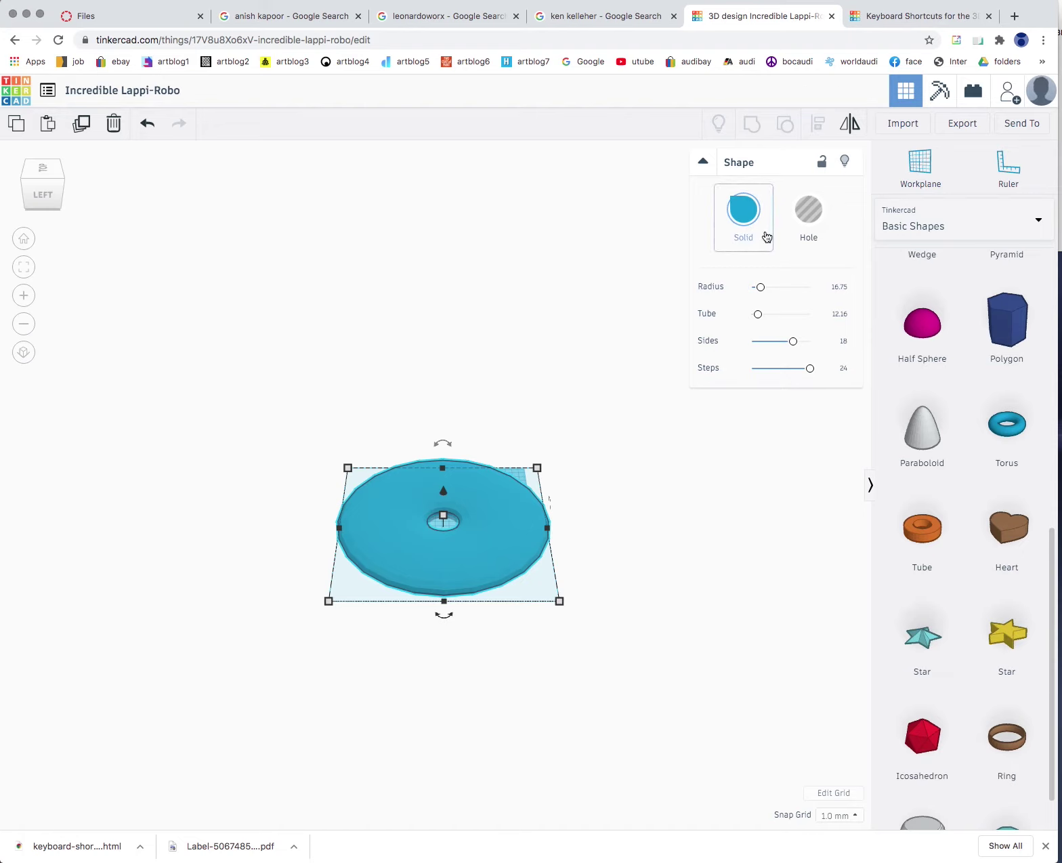
Browse the shape library's printable collections, examining the Dinosaur parts and the Skeleton parts
{"action": "left_click", "coordinate": [1036, 223]}
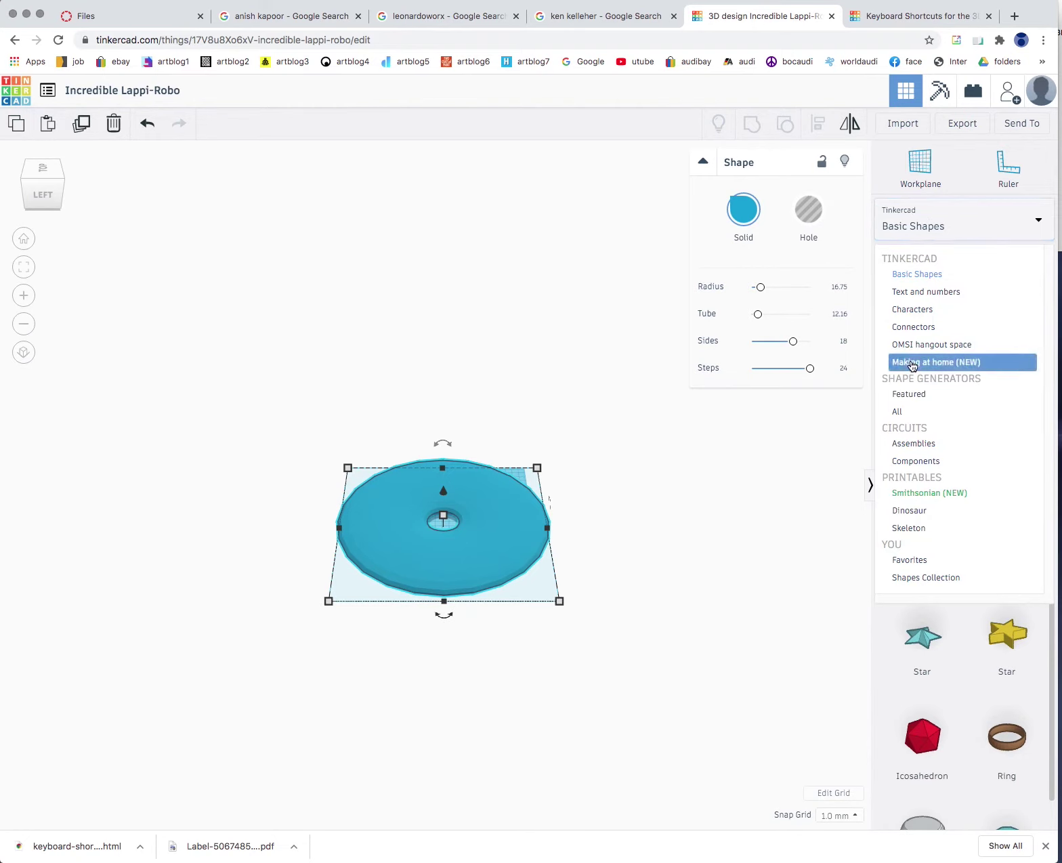
{"action": "left_click", "coordinate": [911, 511]}
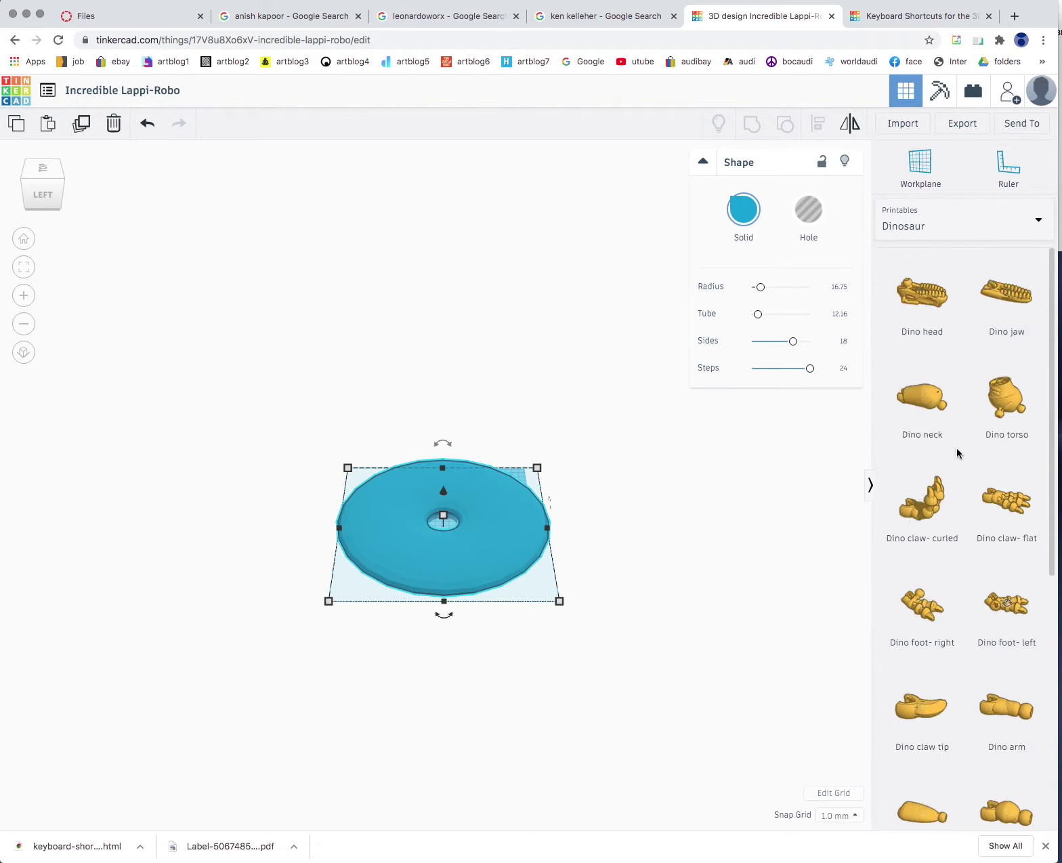
{"action": "scroll", "coordinate": [957, 453], "scroll_direction": "down", "scroll_amount": 5}
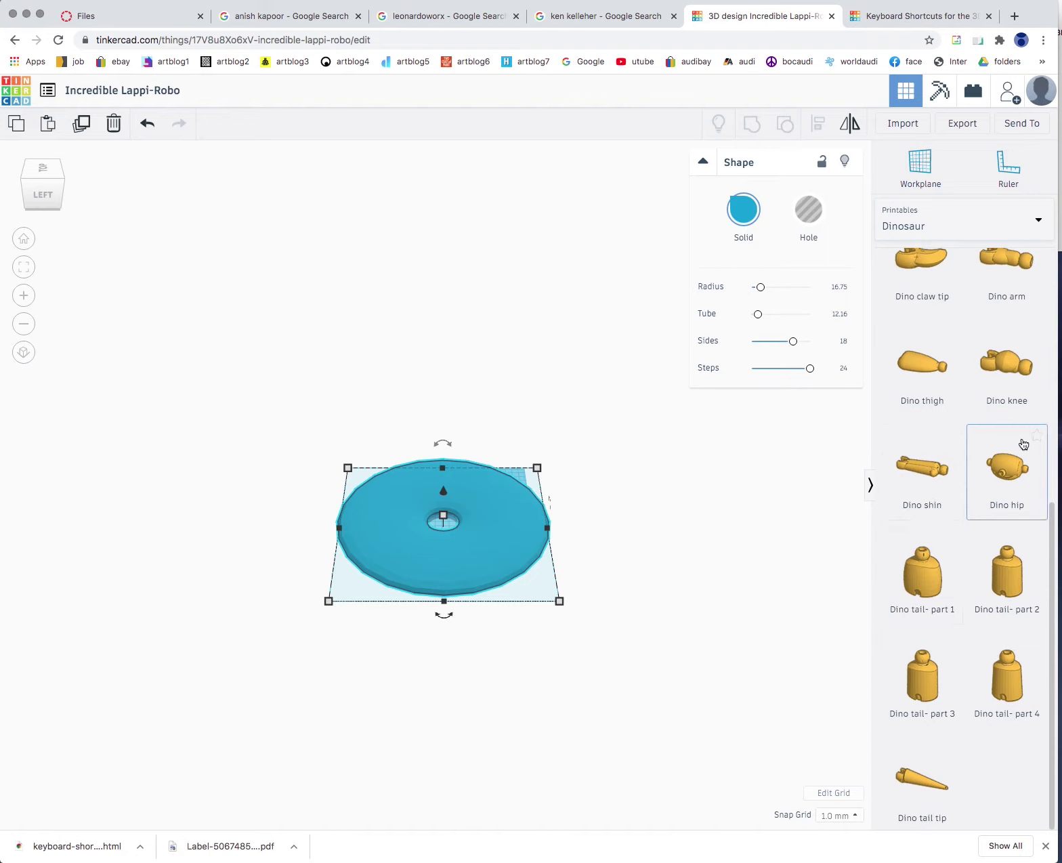
{"action": "scroll", "coordinate": [975, 420], "scroll_direction": "up", "scroll_amount": 3}
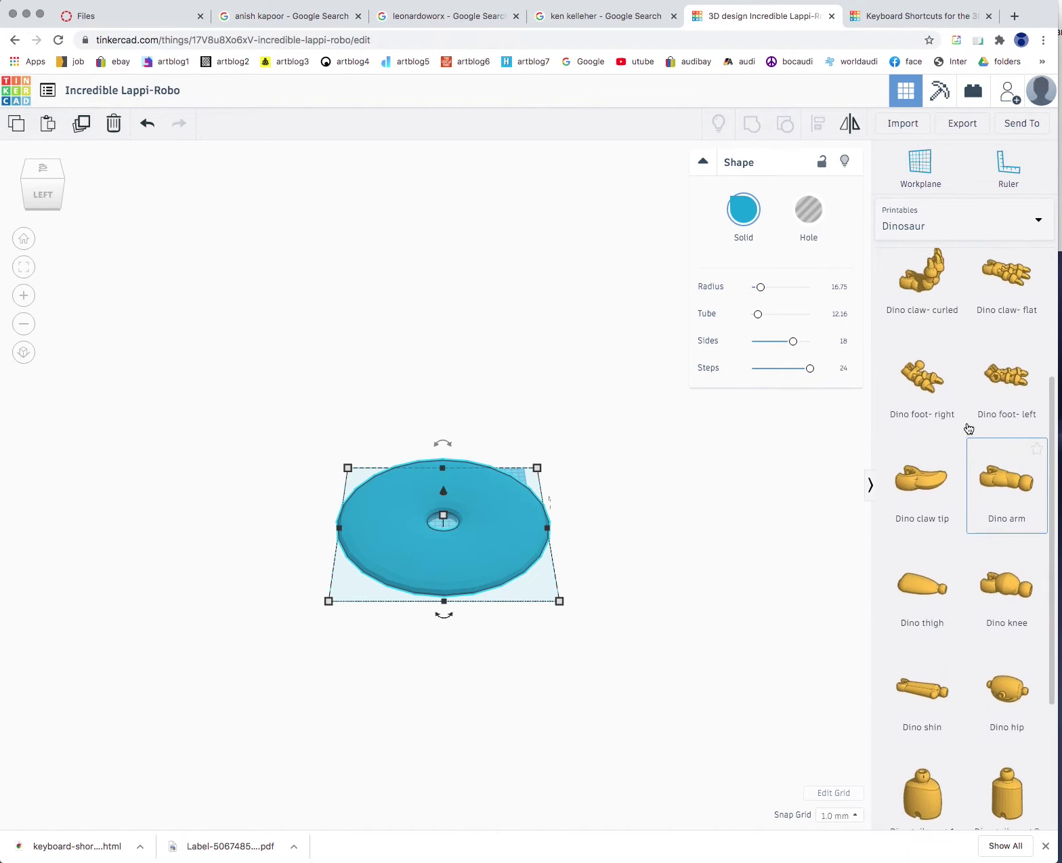
{"action": "scroll", "coordinate": [968, 428], "scroll_direction": "up", "scroll_amount": 3}
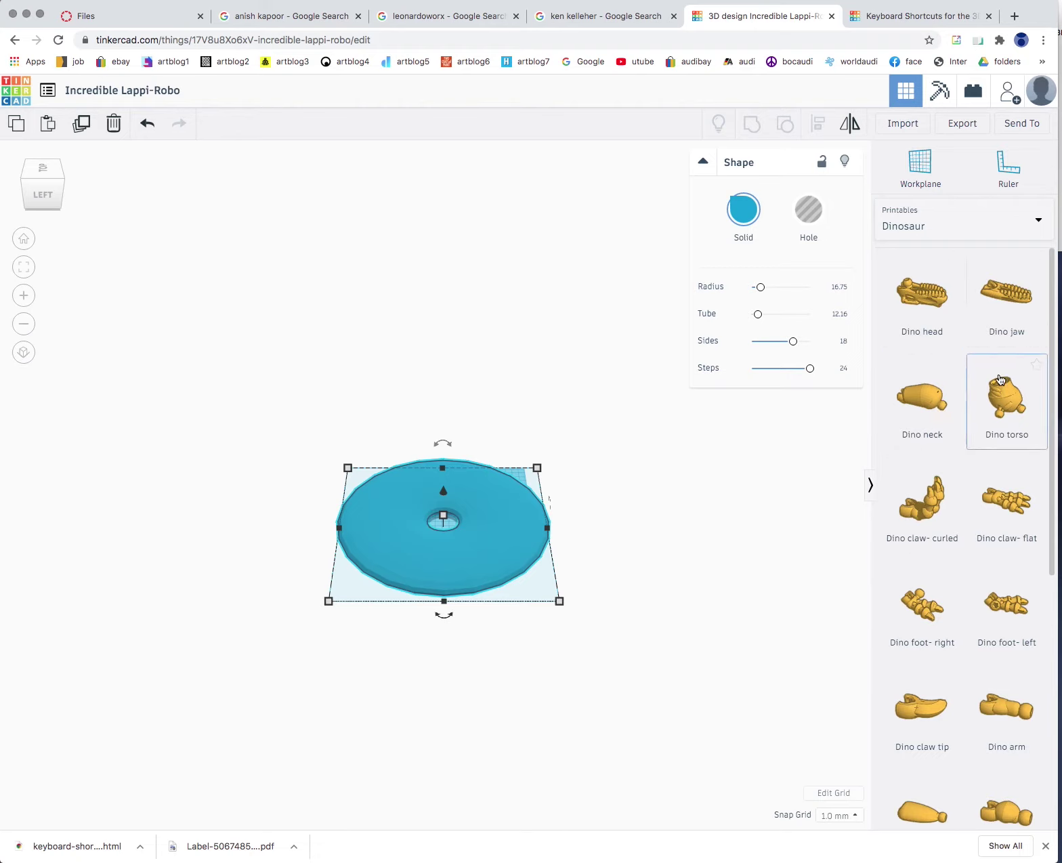
{"action": "left_click", "coordinate": [1041, 225]}
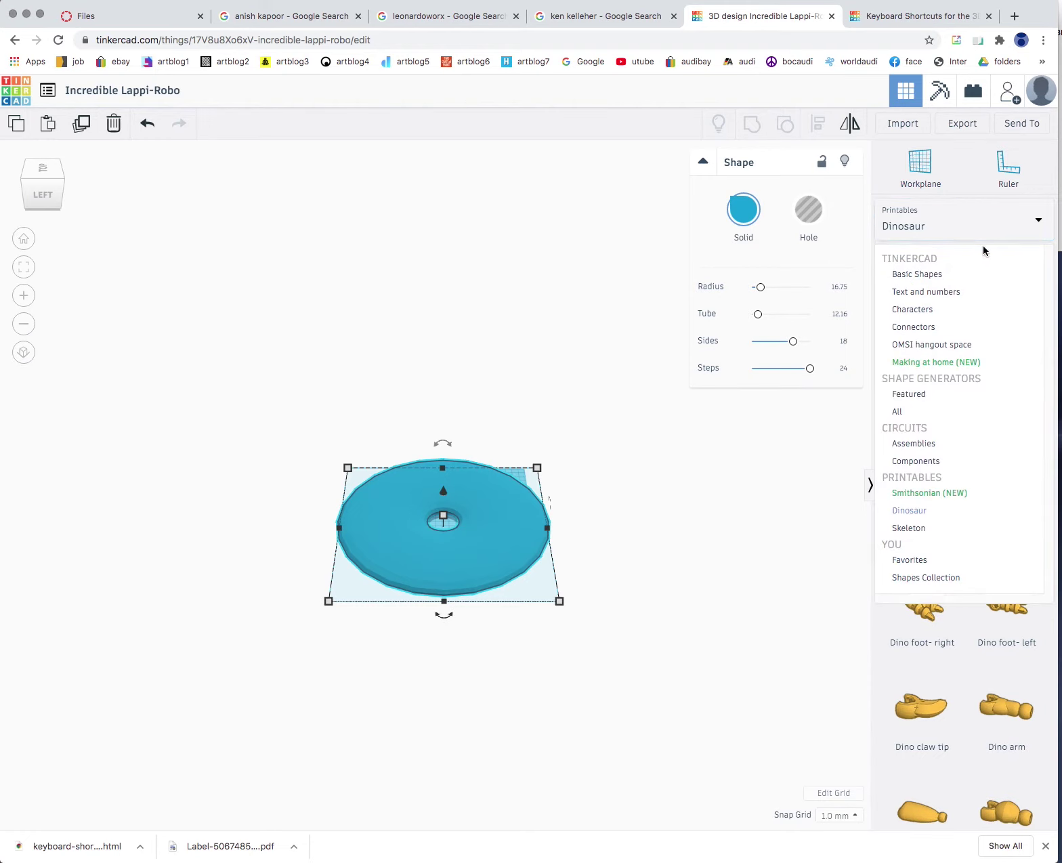
{"action": "left_click", "coordinate": [914, 513]}
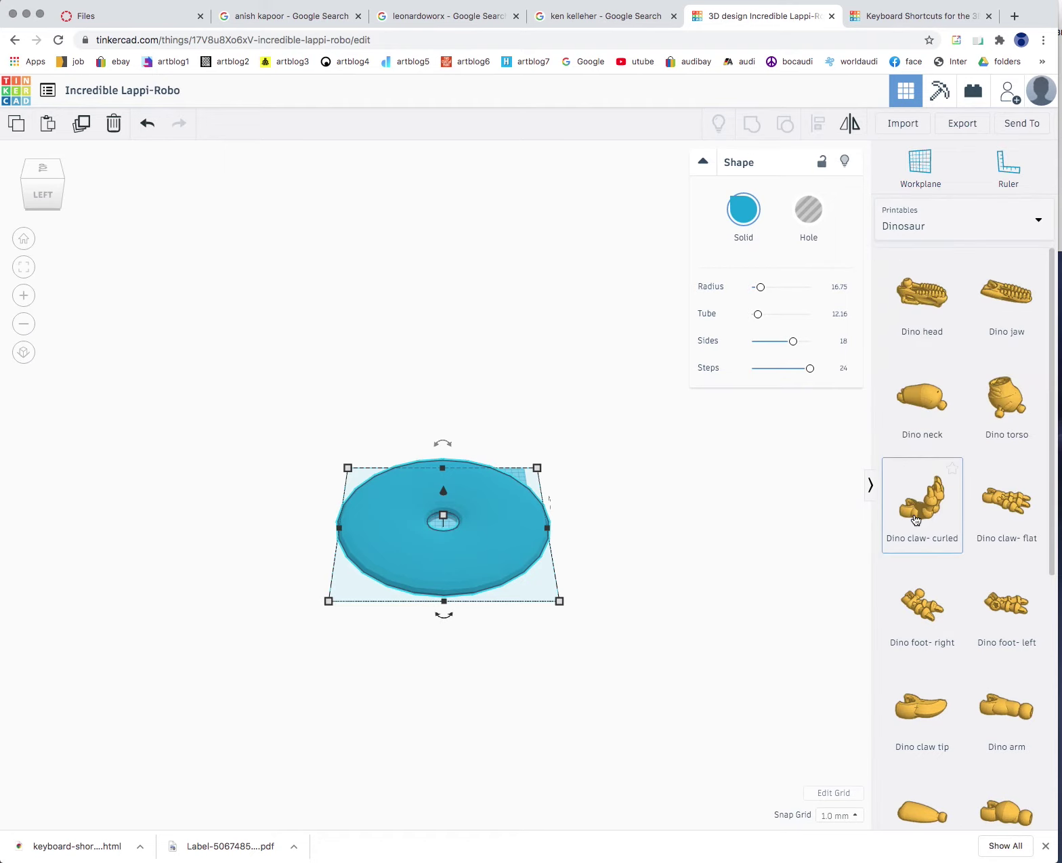
{"action": "left_click", "coordinate": [1036, 224]}
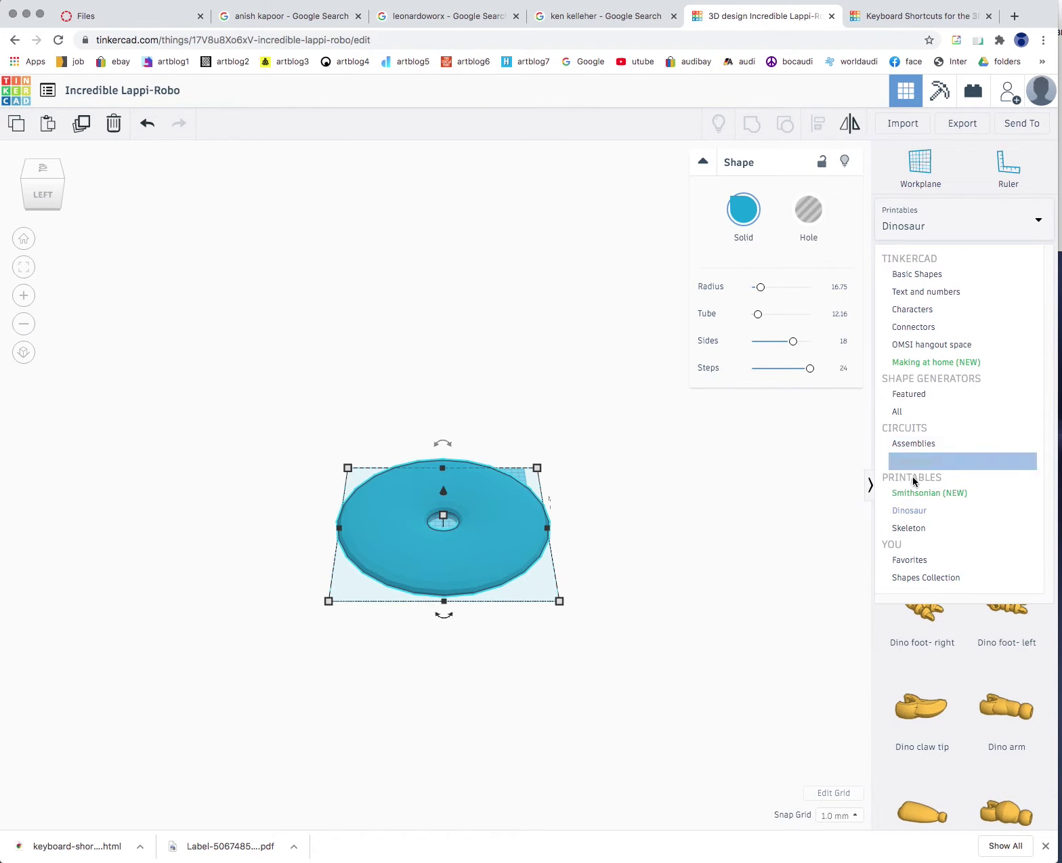
{"action": "left_click", "coordinate": [917, 532]}
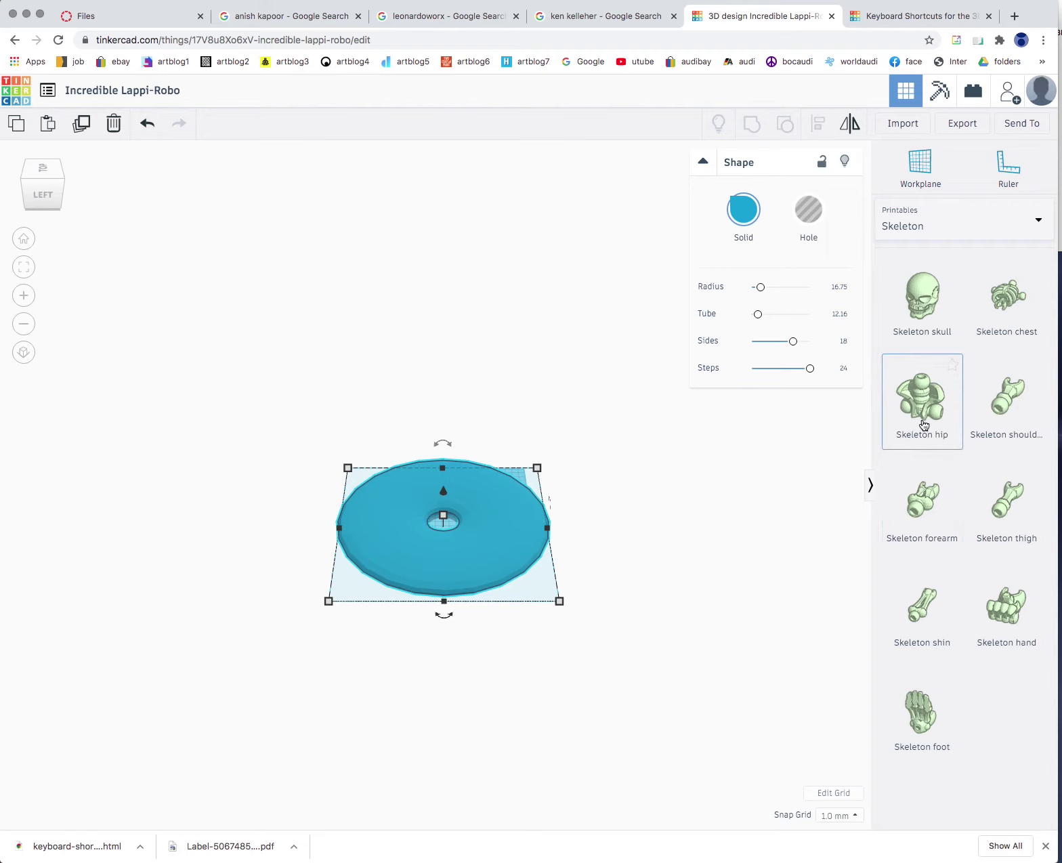
{"action": "left_click", "coordinate": [1036, 224]}
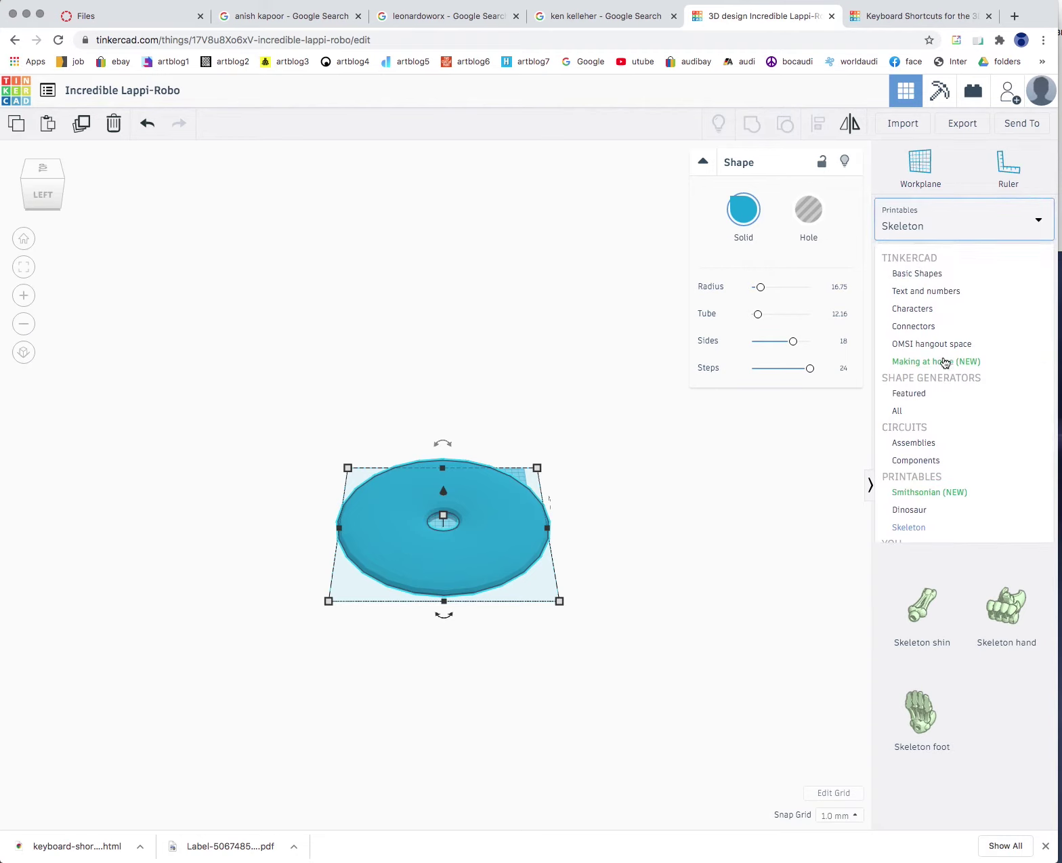